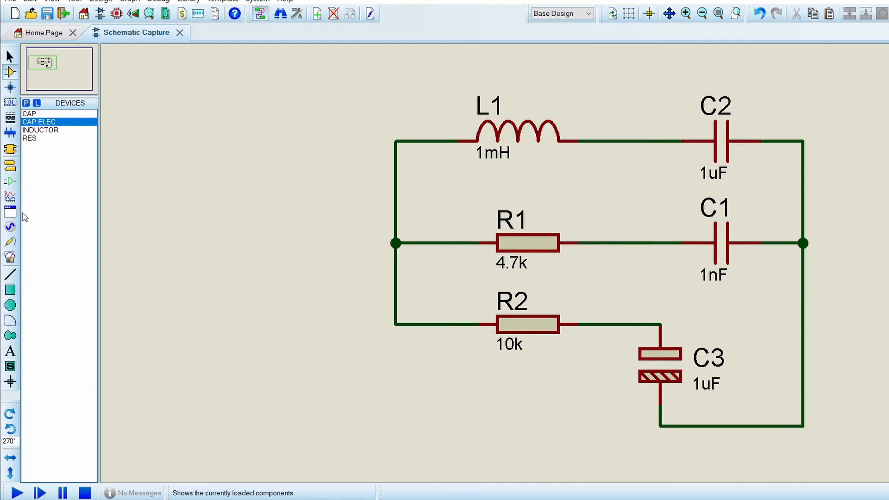
Step: Find the VSOURCE DC voltage source in the device library and place it with its positive terminal up, left of the R2 branch
click(27, 103)
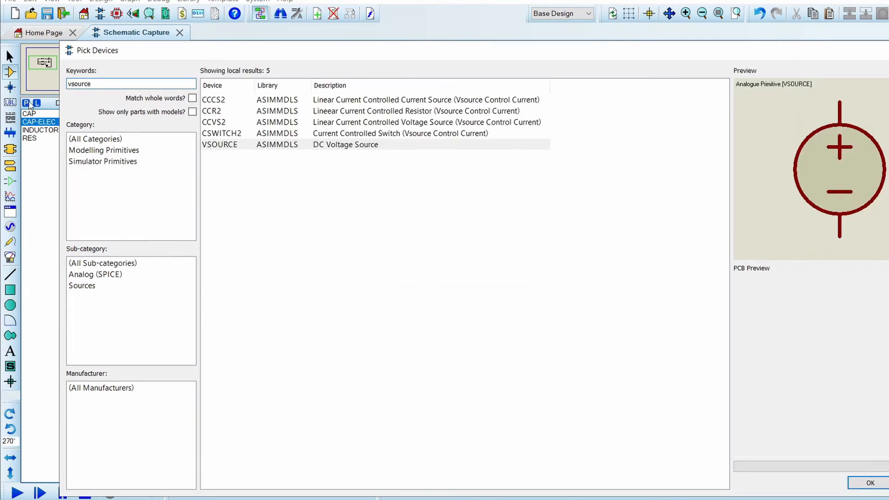
click(379, 145)
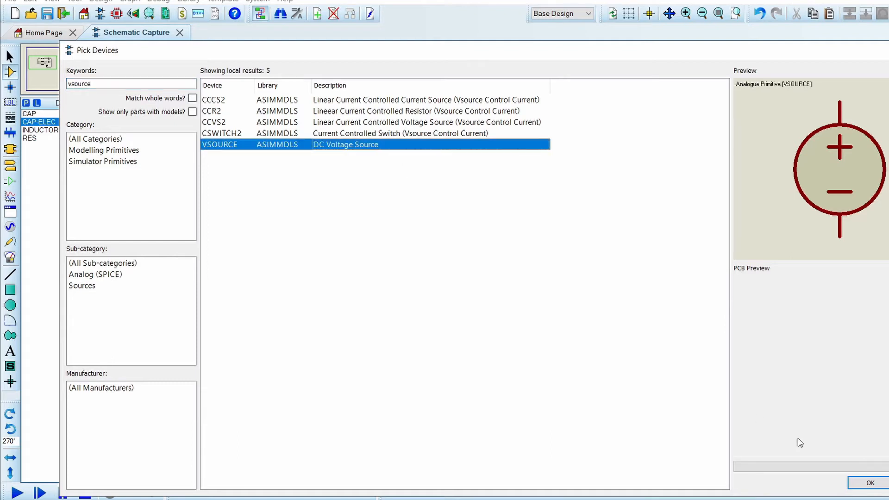
click(871, 483)
click(272, 320)
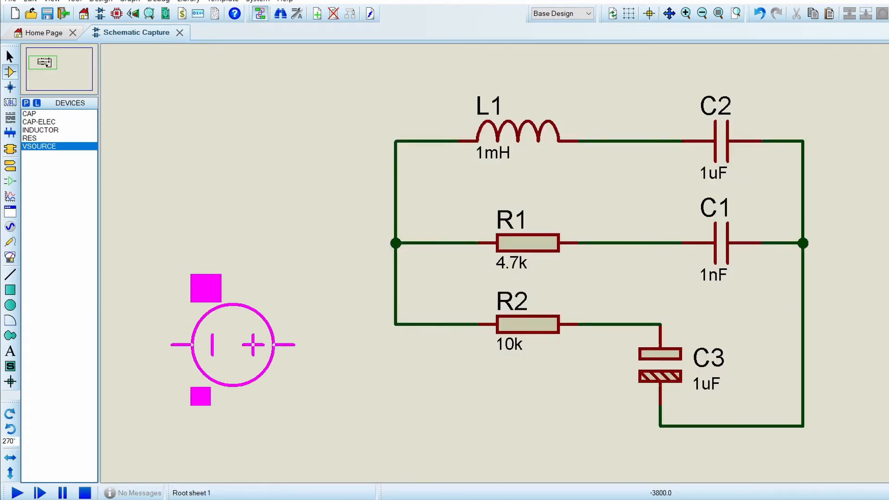
key(KP_Add)
click(233, 284)
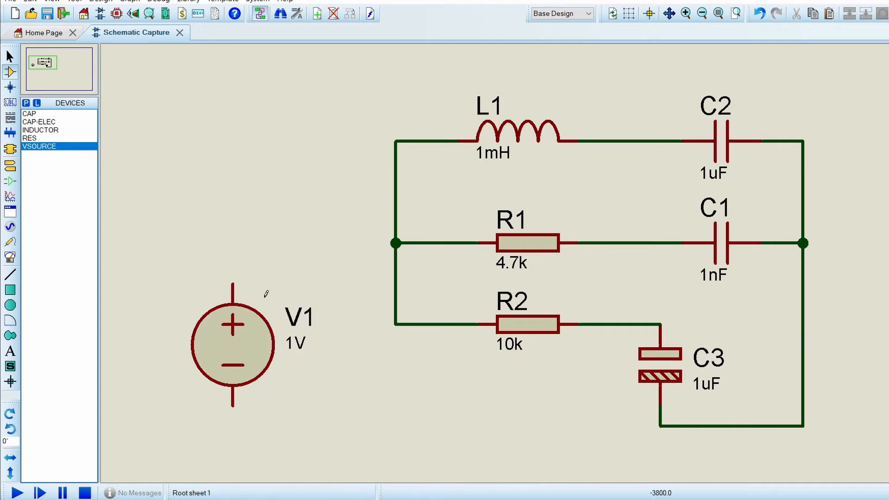
Step: Wire V1's negative terminal to the node below C3 and its positive terminal to the junction left of R1
scroll(376, 312, down, 1)
scroll(539, 260, up, 1)
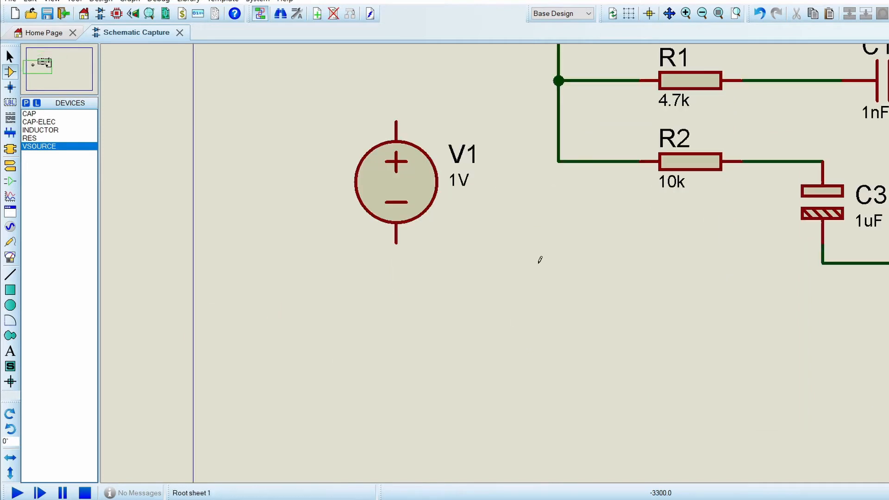
click(396, 243)
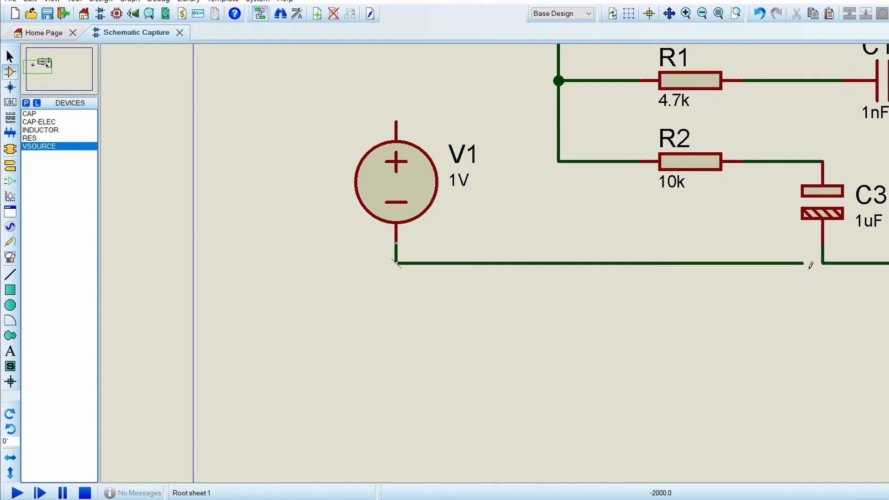
click(823, 263)
click(397, 120)
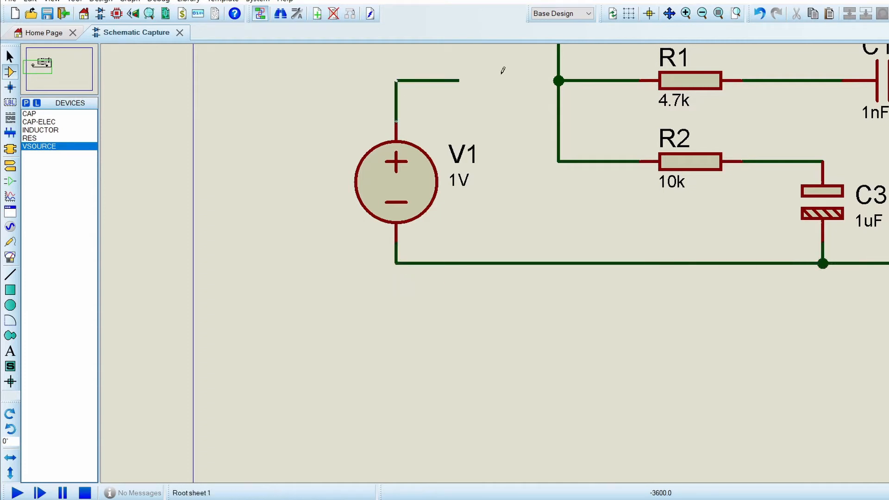
click(559, 80)
Step: Set the voltage of source V1 to 5V
double_click(429, 232)
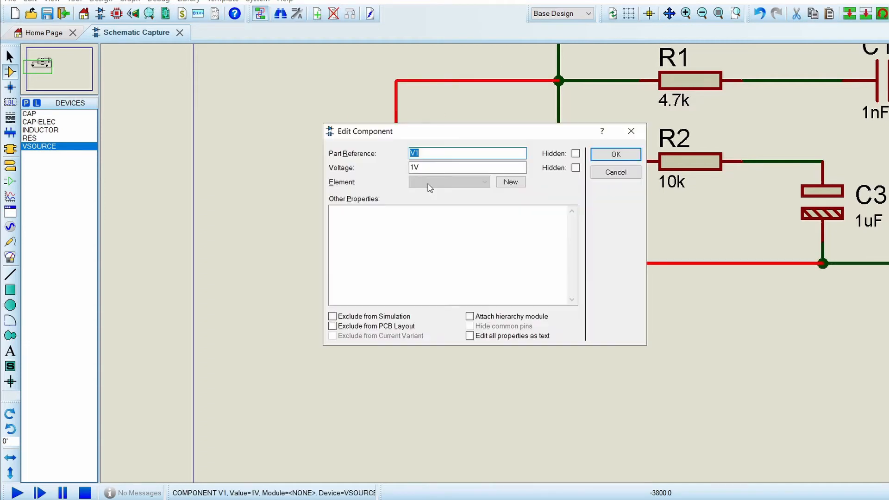
drag(413, 168, 409, 169)
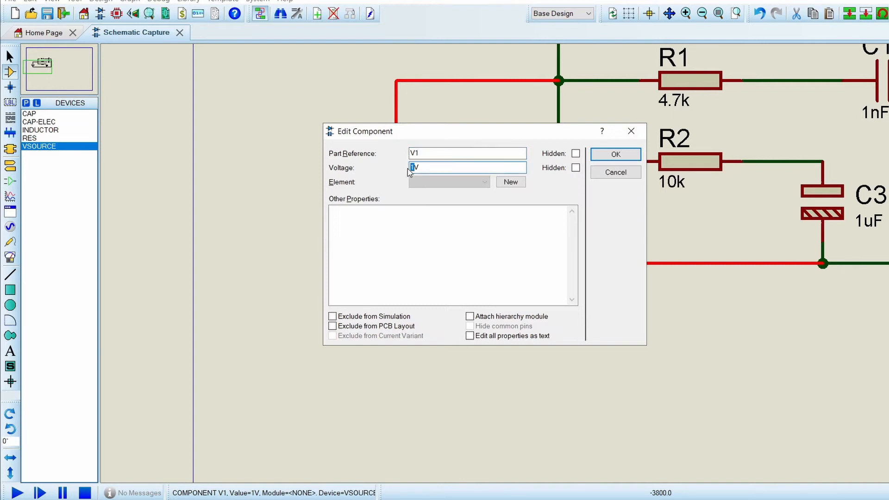
text(5)
key(Return)
Step: Place a GROUND terminal on the junction directly below C3
scroll(512, 232, down, 2)
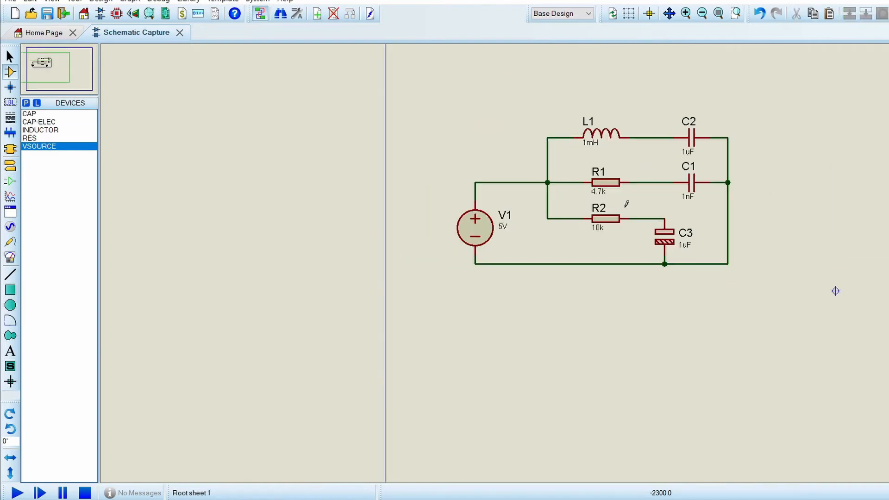
scroll(625, 203, up, 2)
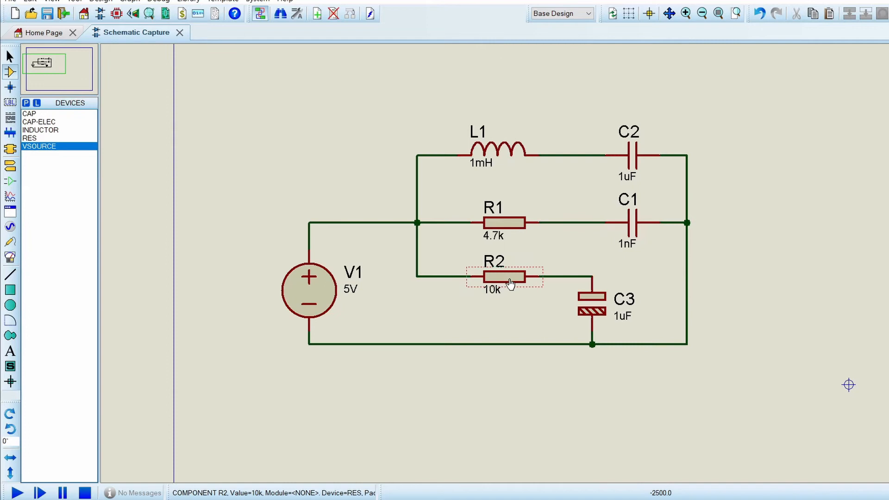
click(10, 165)
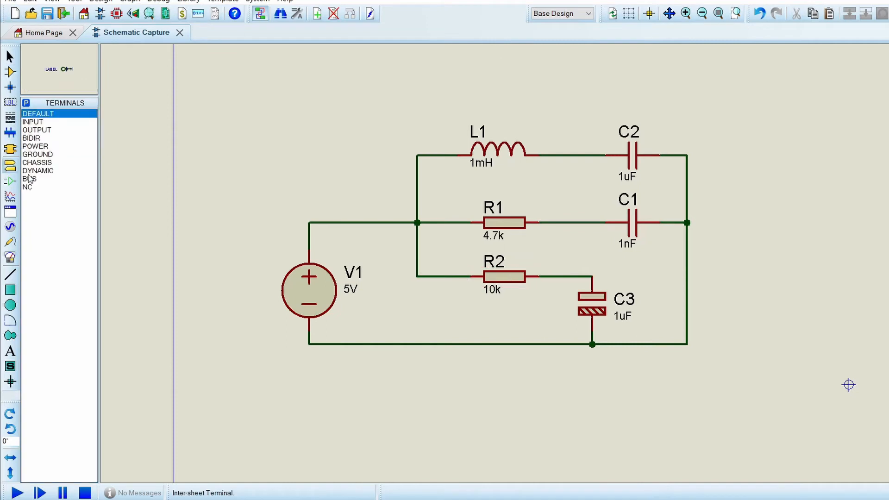
click(38, 154)
click(592, 368)
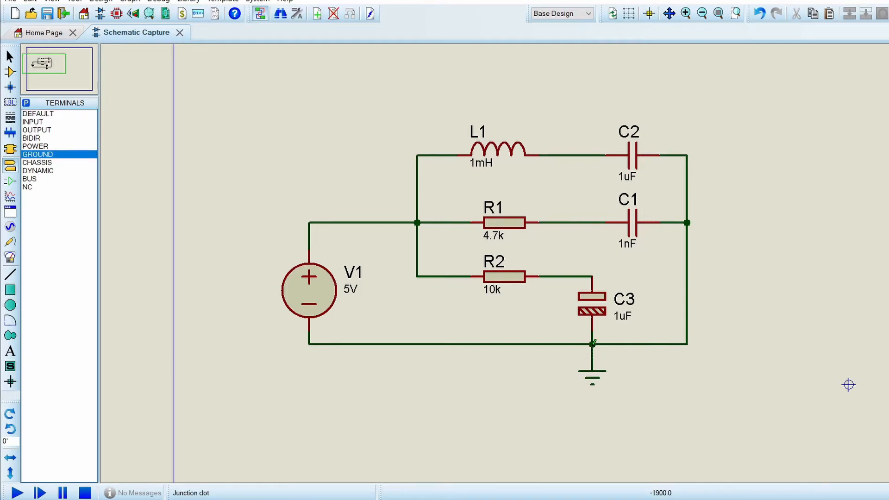
Step: Replace voltage source V1 with a POWER terminal above the corner left of L1 and wire it to that corner
right_click(315, 305)
right_click(315, 304)
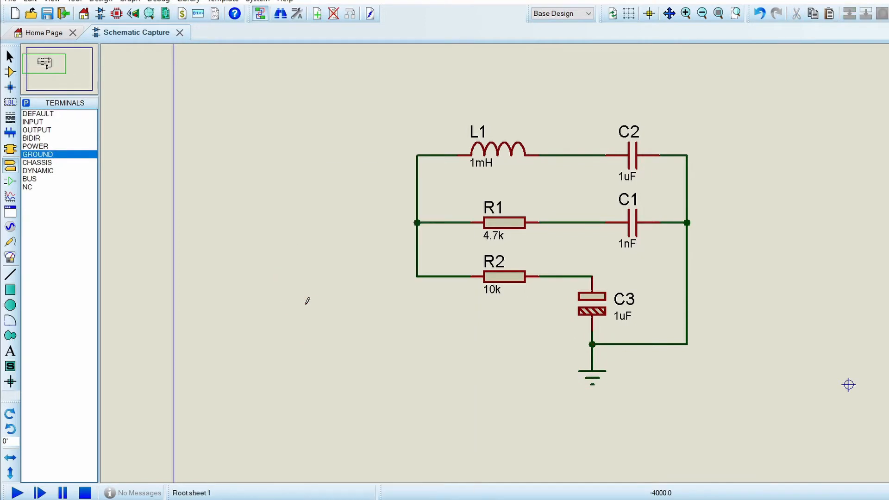
click(36, 146)
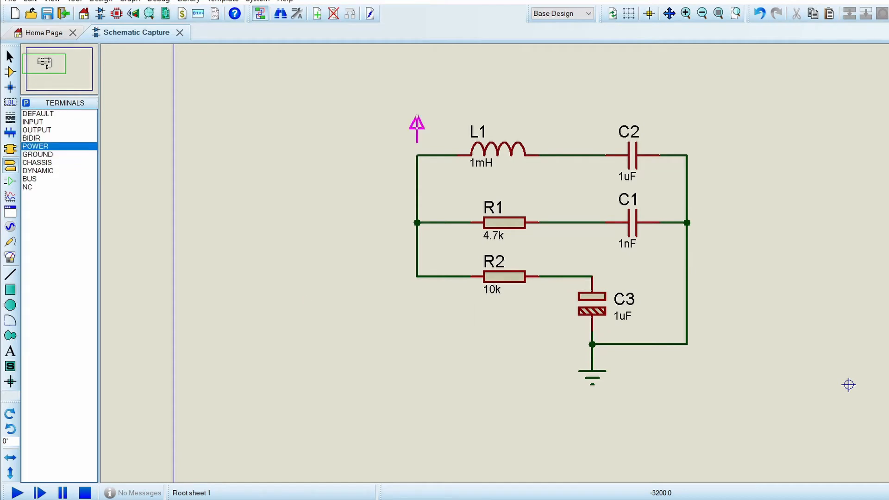
click(416, 138)
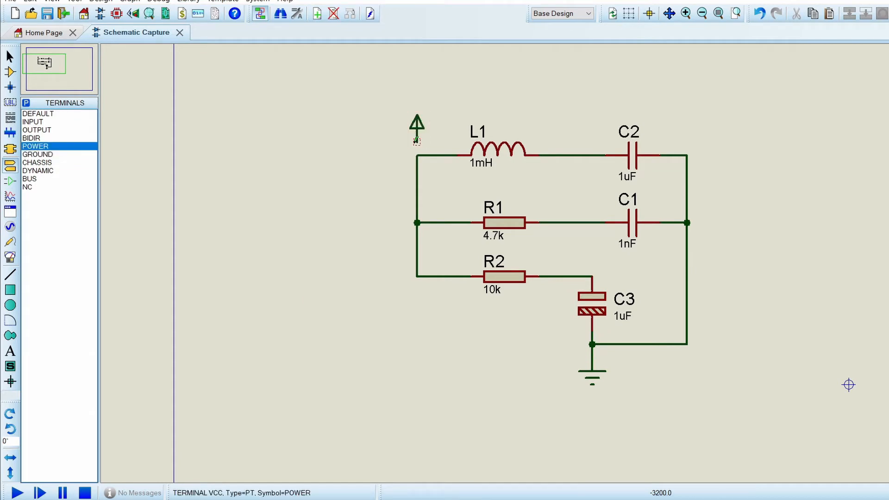
click(417, 140)
click(417, 155)
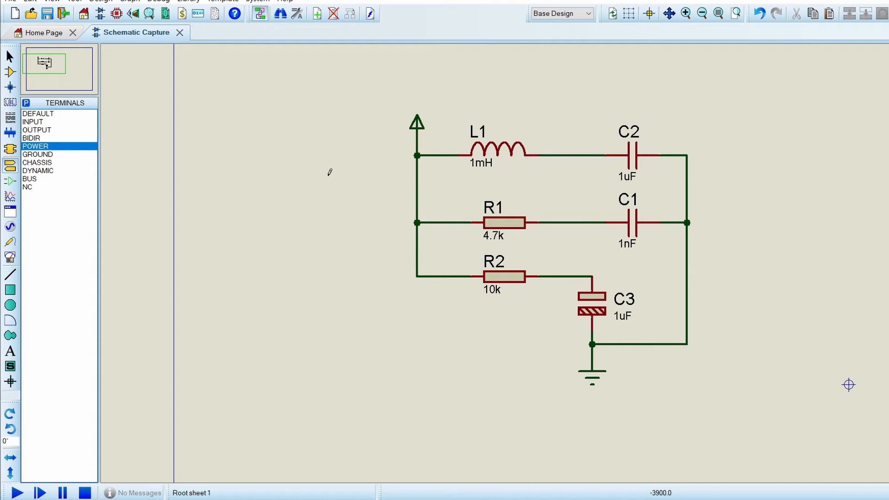
Step: Place a voltage probe on the vertical wire between the L1 and R1 branches
click(11, 241)
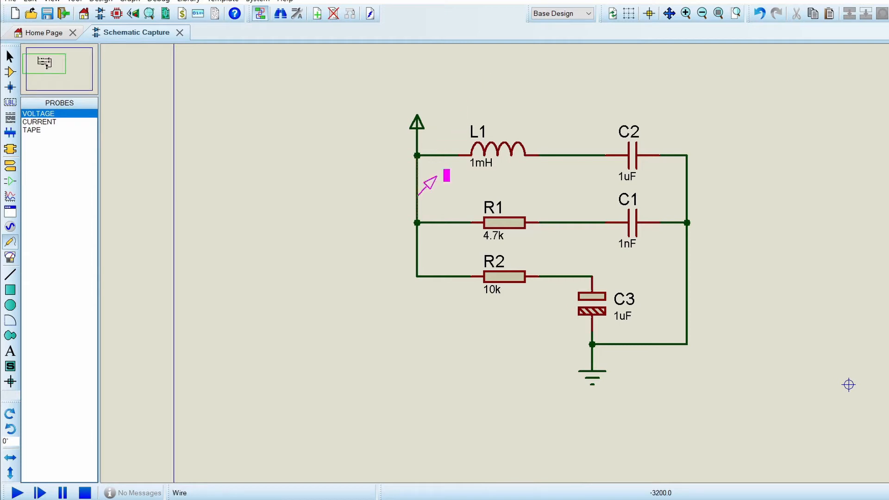
click(418, 209)
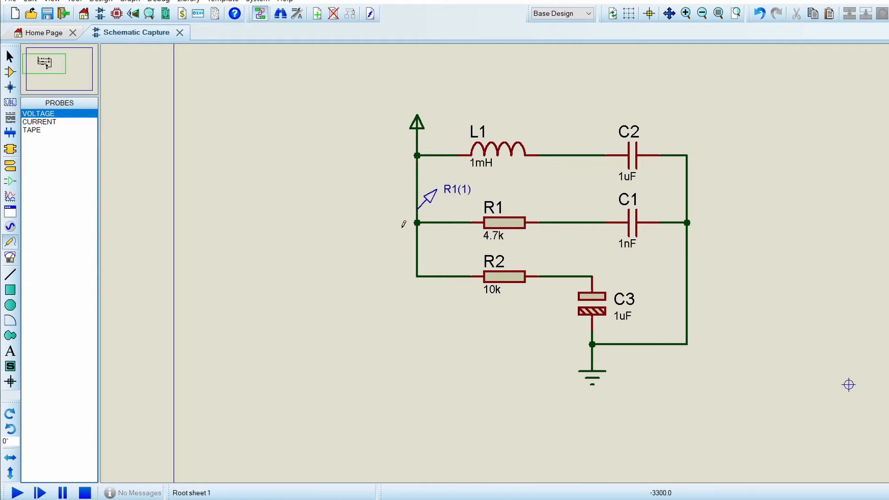
click(42, 124)
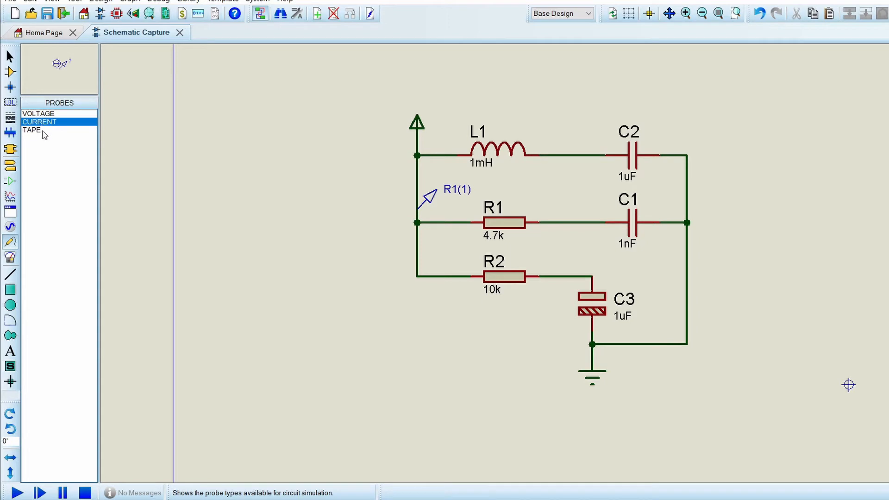
click(43, 133)
Step: Place a DEFAULT terminal left of L1, wire it to the L1 branch node and label it 5V
click(10, 164)
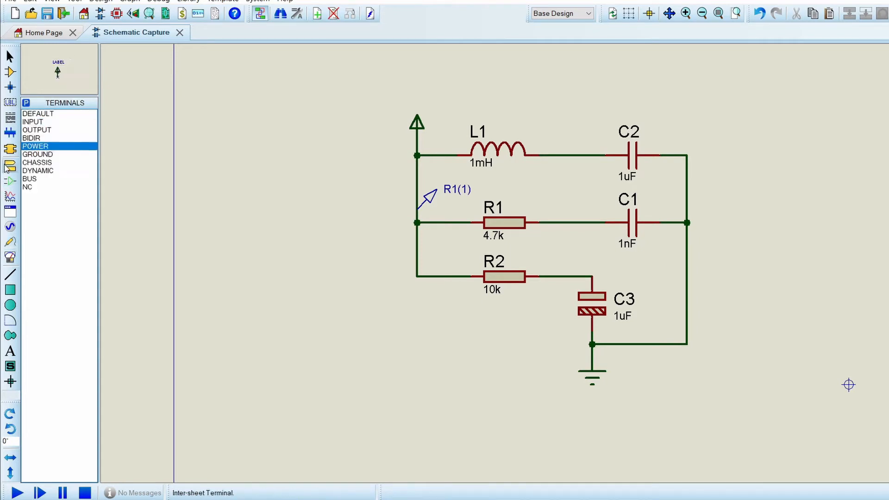
click(50, 115)
click(380, 153)
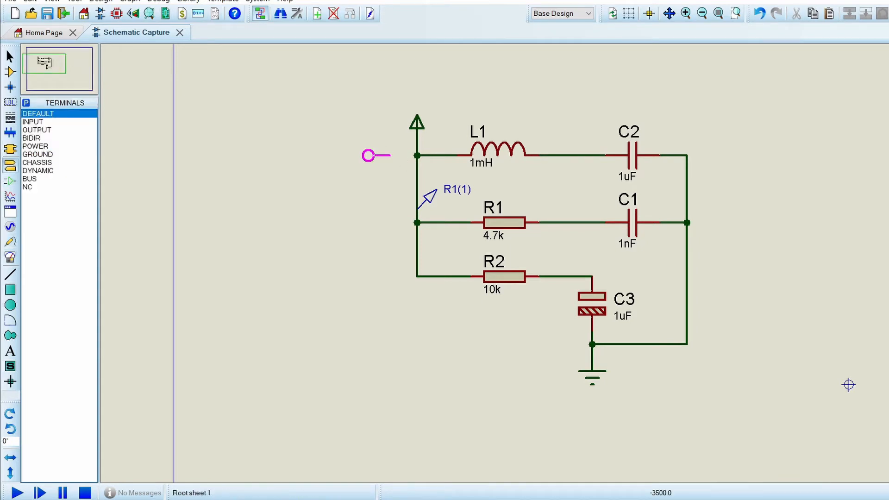
click(378, 157)
click(390, 155)
double_click(369, 155)
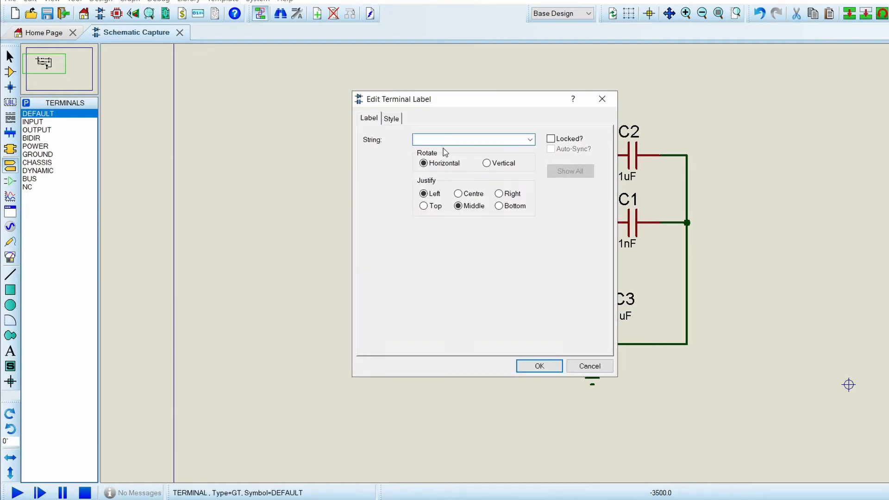
text(5V)
click(537, 365)
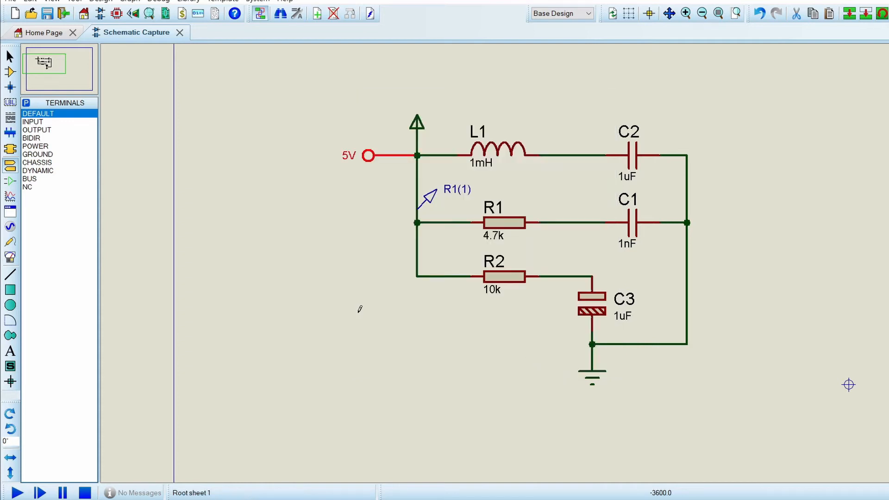
Step: Place a second DEFAULT terminal to the right of C2 and assign it the existing 5V label
click(769, 156)
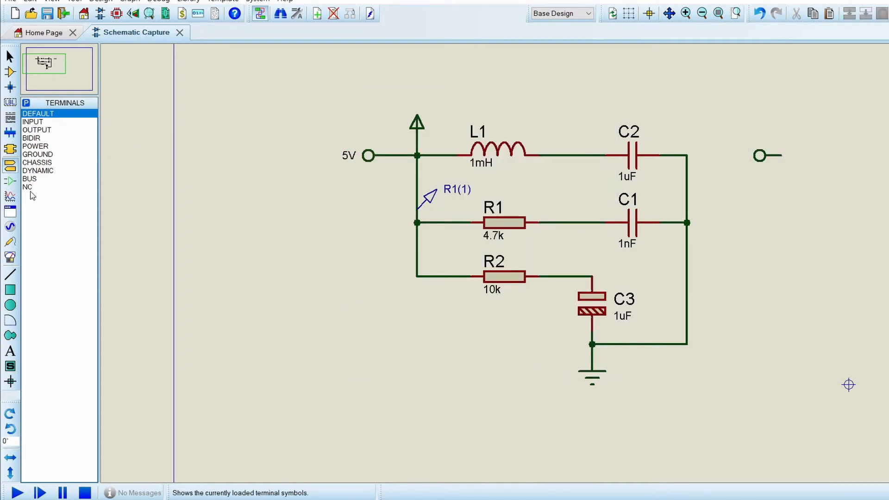
double_click(767, 157)
click(531, 140)
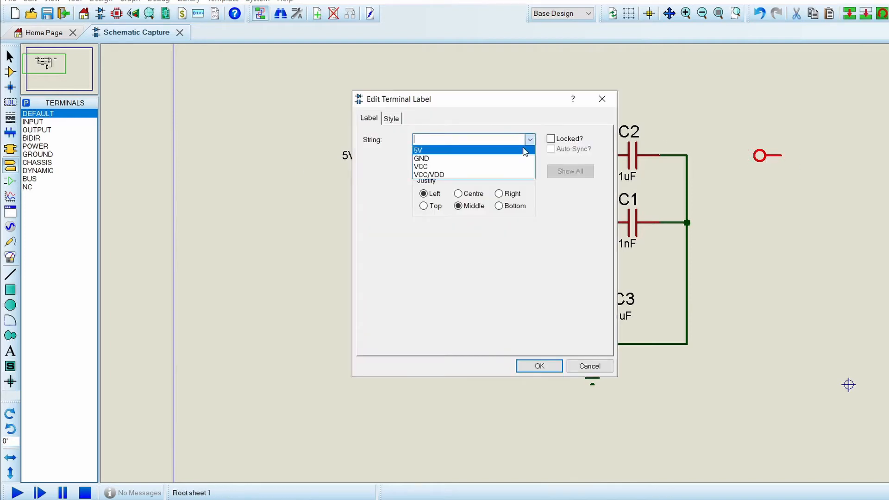
click(525, 150)
click(537, 365)
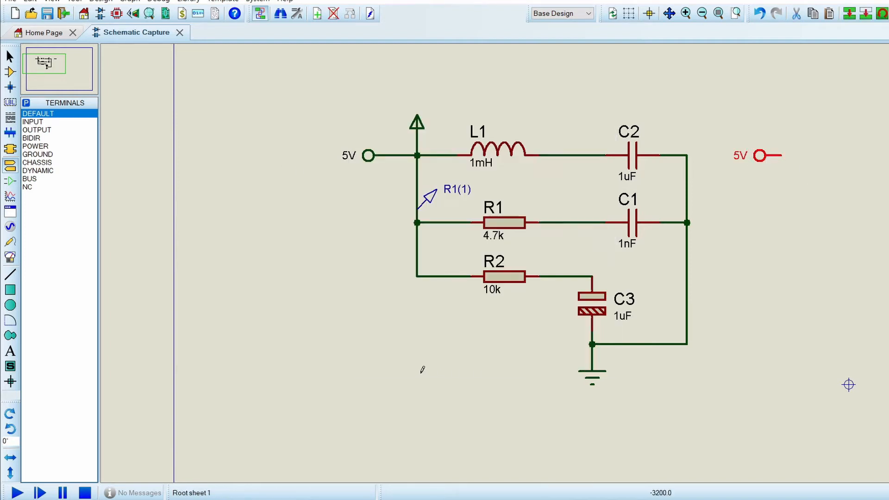
Step: Place a voltage probe to the right of the separate 5V terminal and wire the two together
click(10, 241)
click(818, 157)
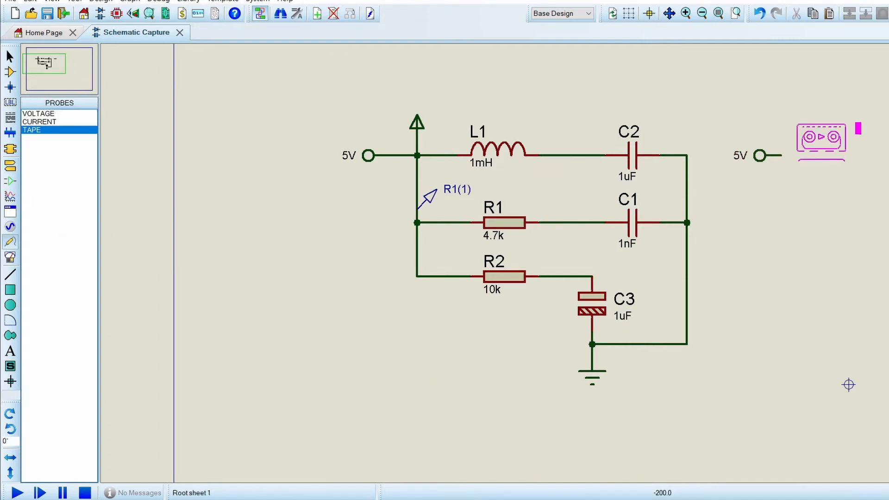
click(39, 114)
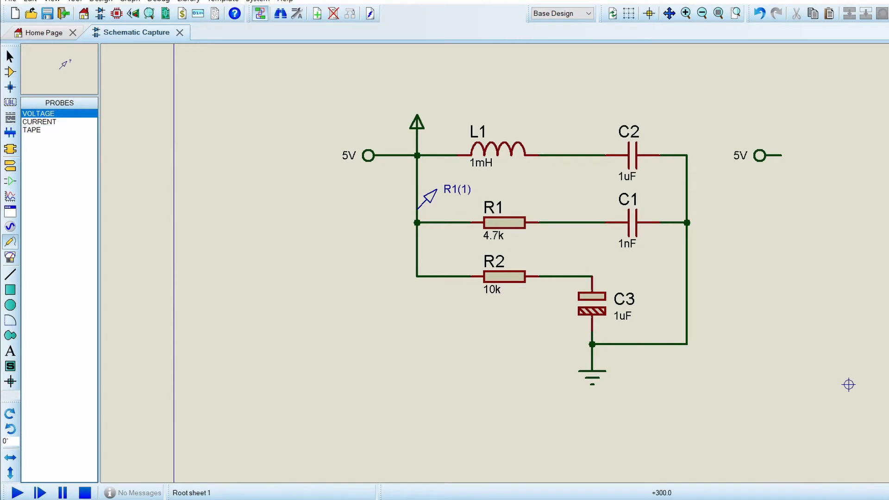
click(860, 143)
click(835, 155)
click(835, 155)
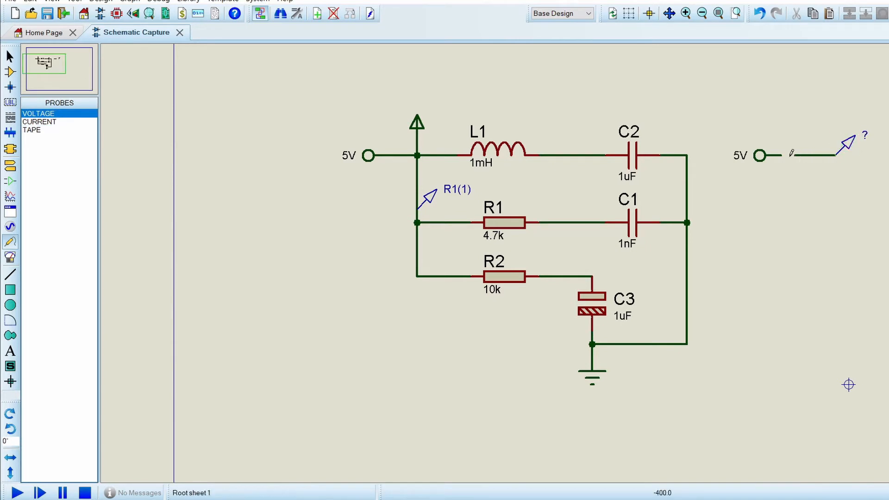
click(787, 156)
Step: Choose the DC type from the simulation generators
click(10, 226)
click(45, 204)
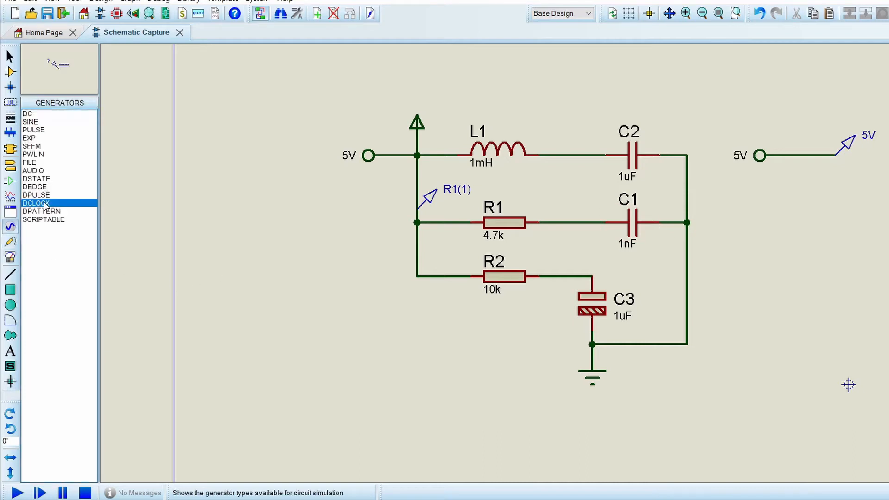
click(28, 115)
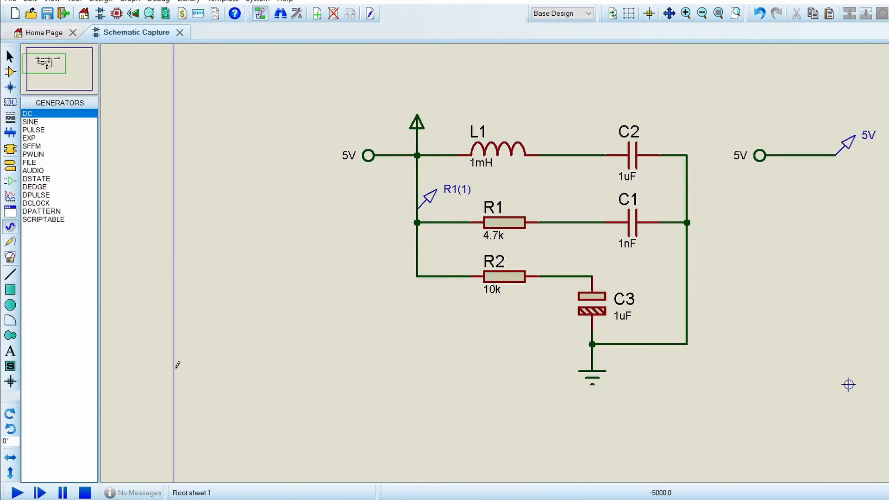
Step: Run the simulation to check the voltages at both probes, and stop it
click(21, 486)
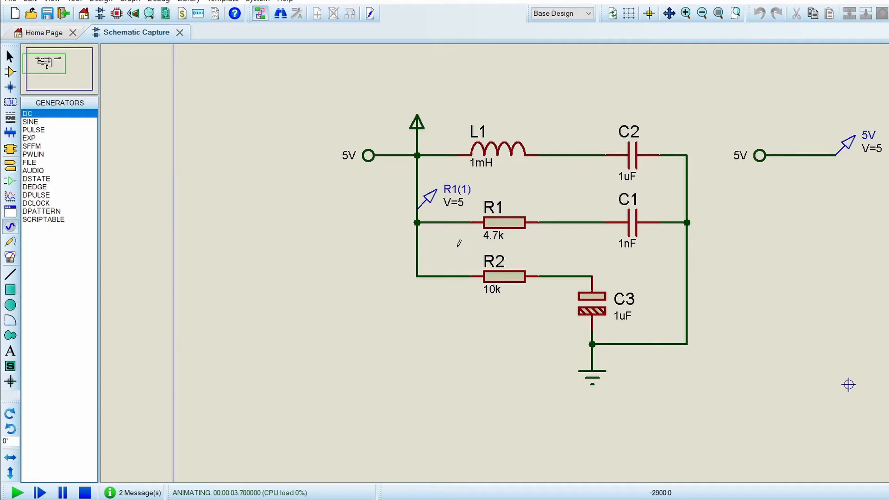
click(85, 492)
Step: Replace the power terminal above the circuit's supply junction with a DC generator and wire it to that junction
right_click(419, 119)
right_click(419, 119)
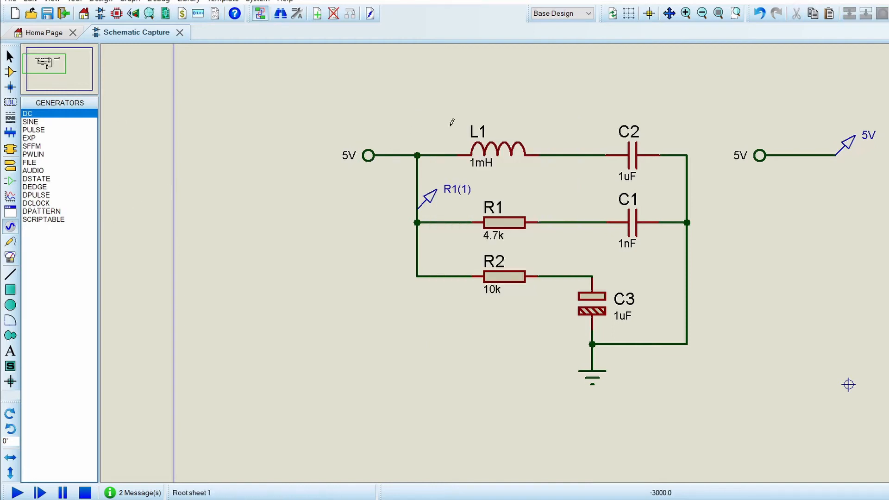
click(404, 113)
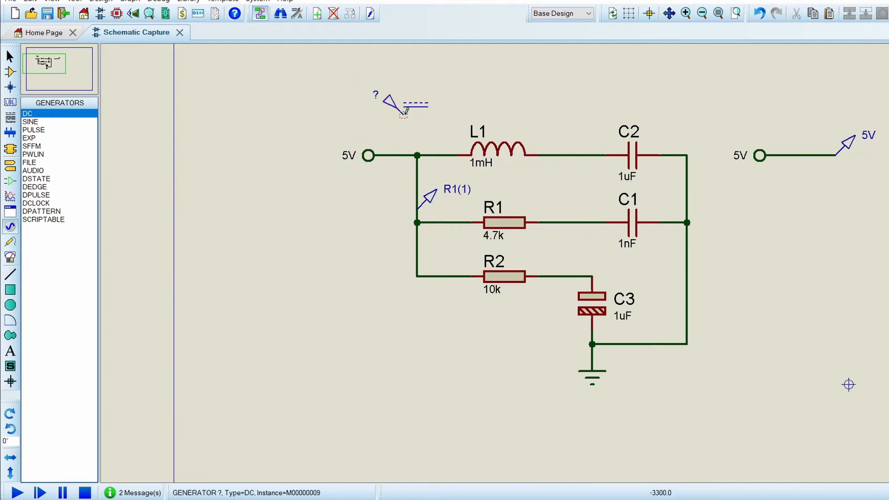
click(404, 113)
click(418, 155)
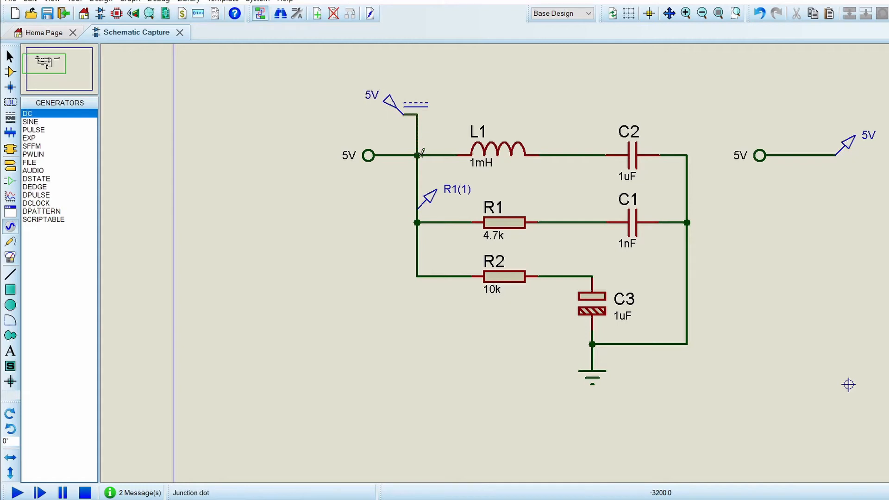
Step: Rename the DC generator as 10V, run the simulation to check both voltage probes, and stop it
double_click(408, 105)
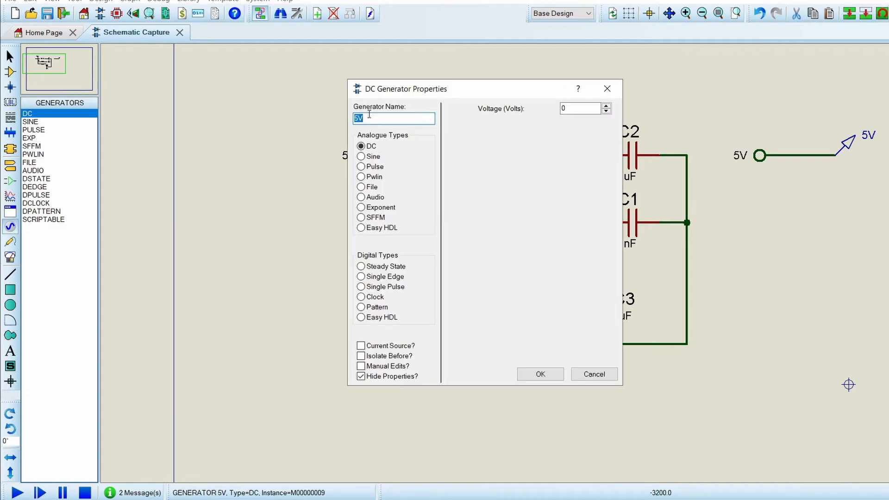
drag(357, 118, 346, 117)
text(10)
key(Return)
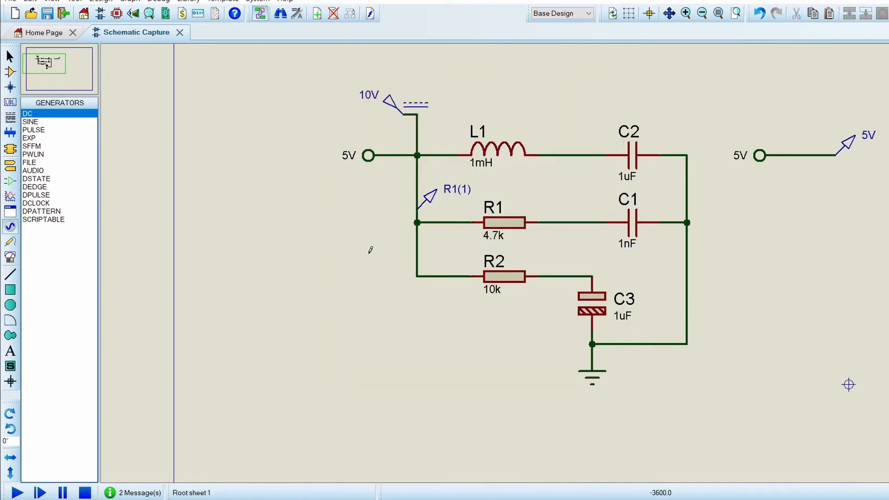
click(17, 491)
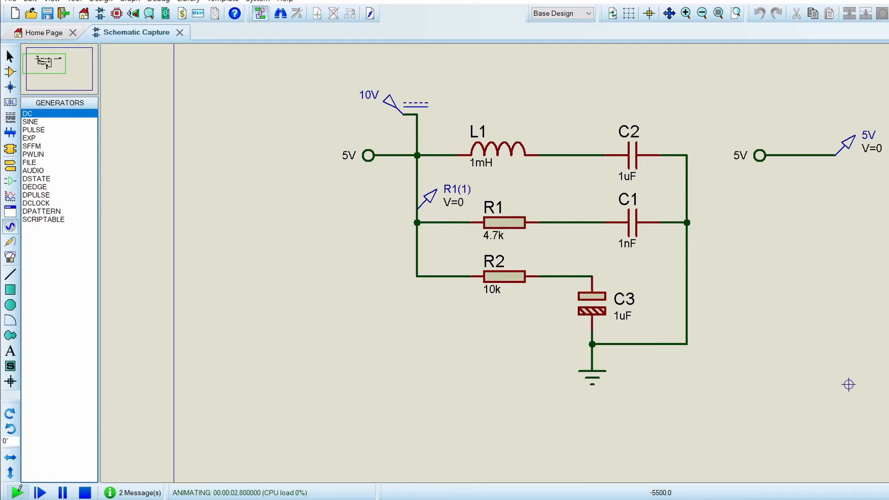
click(88, 487)
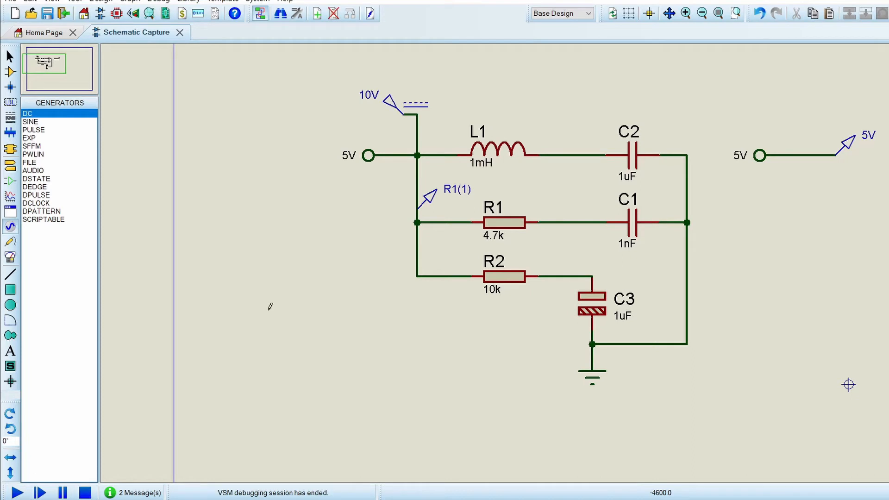
Step: Set the DC generator's voltage to 10 V, rerun the simulation to check both probes, and stop it
double_click(419, 116)
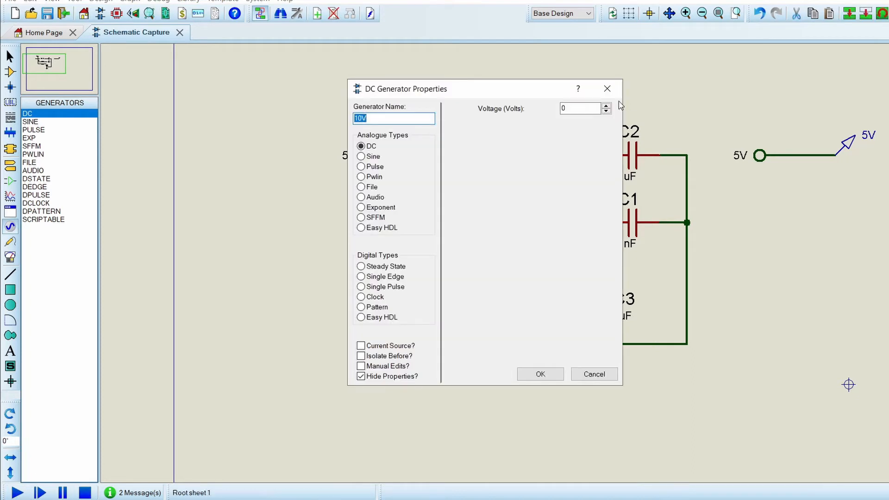
double_click(569, 109)
text(10)
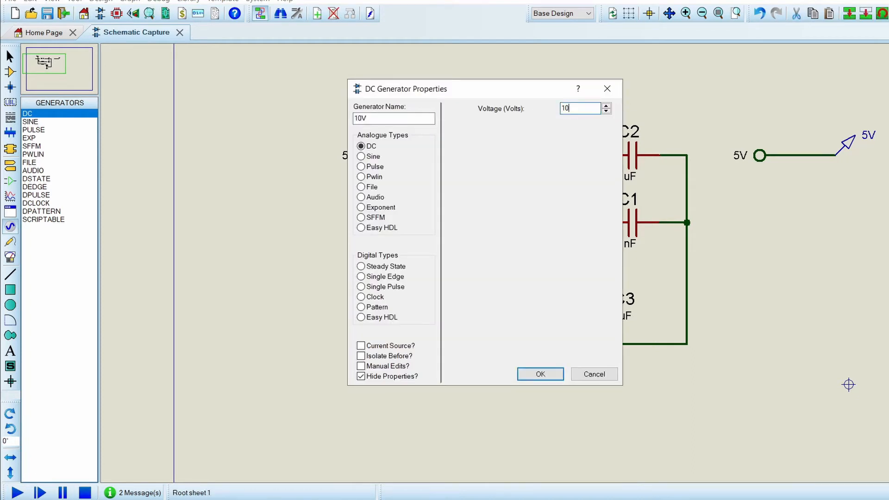
click(556, 375)
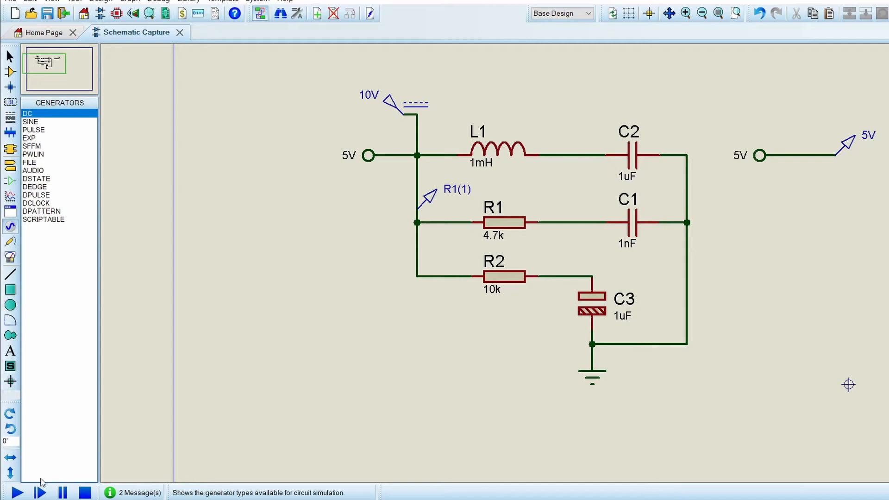
click(18, 493)
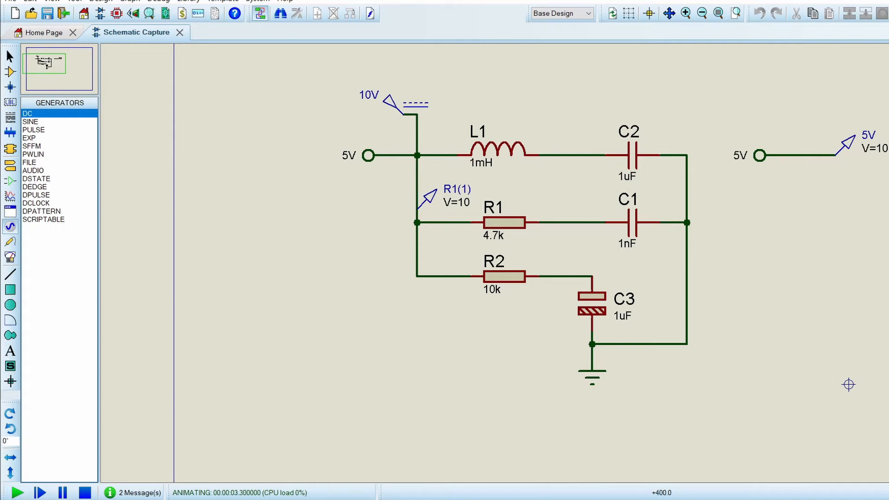
click(85, 492)
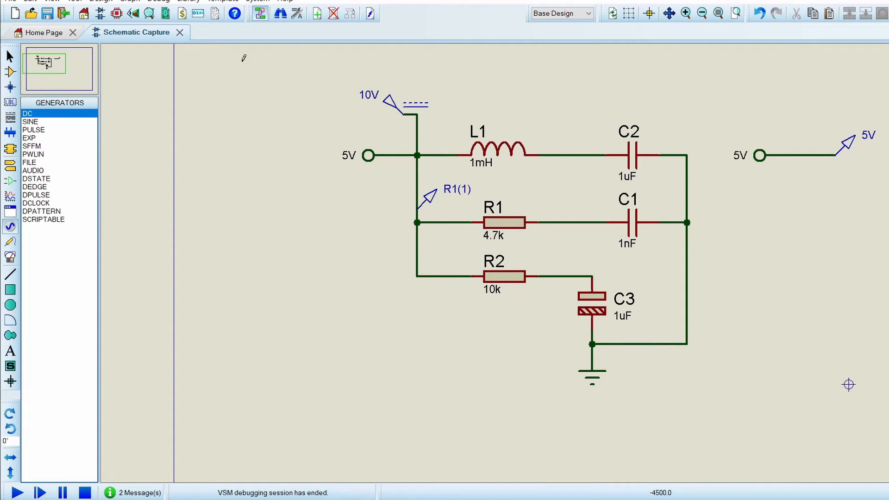
Step: Clear the entire circuit from the sheet and place a single RES resistor on the empty schematic
drag(241, 61, 888, 411)
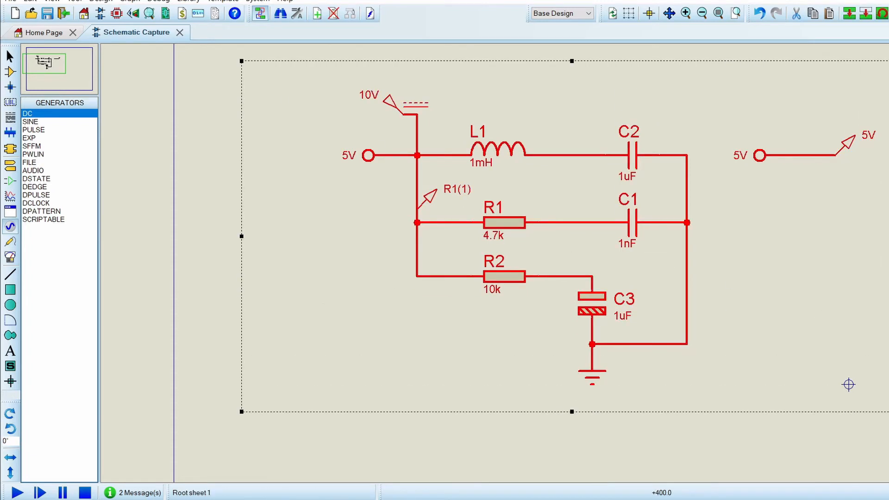
key(Delete)
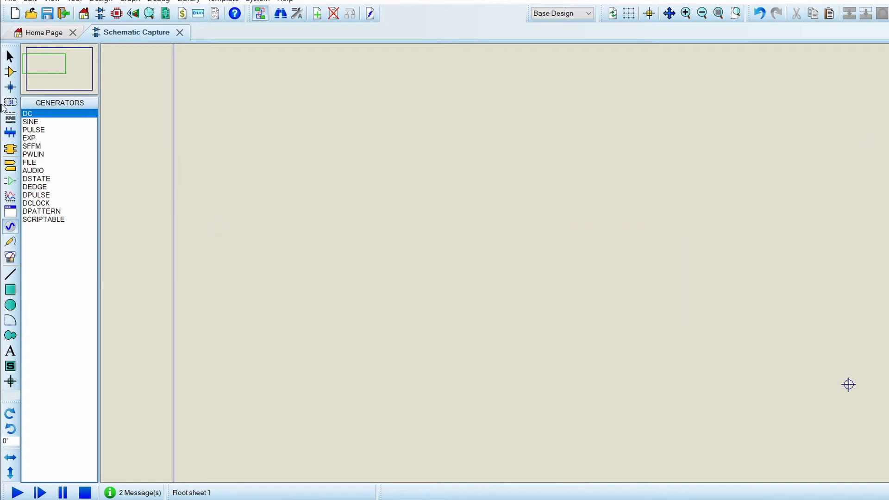
click(10, 71)
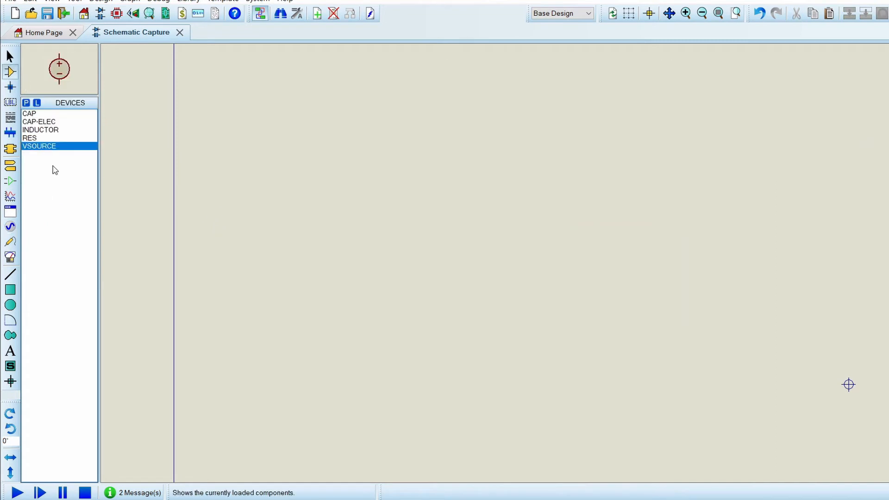
click(32, 138)
click(427, 142)
click(423, 142)
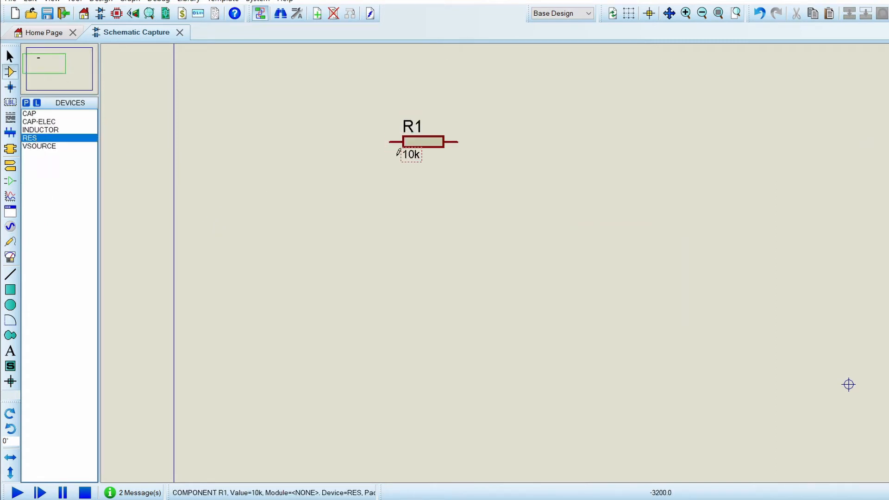
Step: Search the device library for led, pick the animated LED-BLUE, and place it below and to the right of resistor R1
click(27, 103)
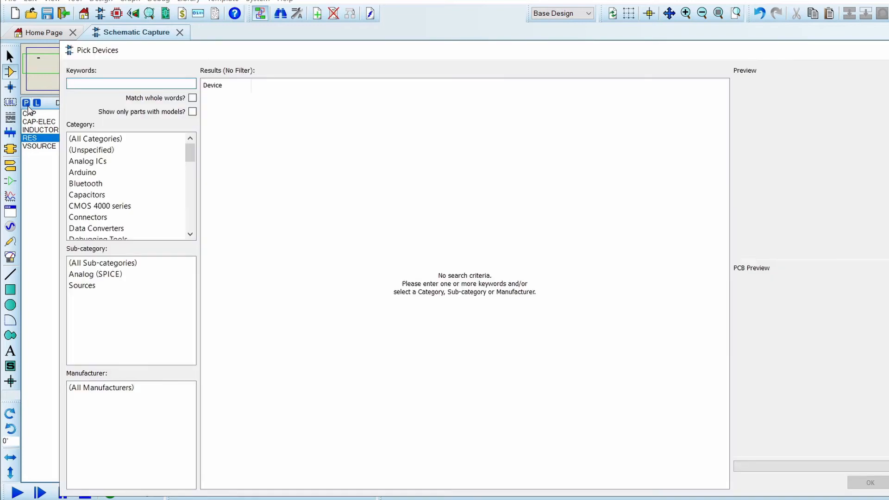
text(led)
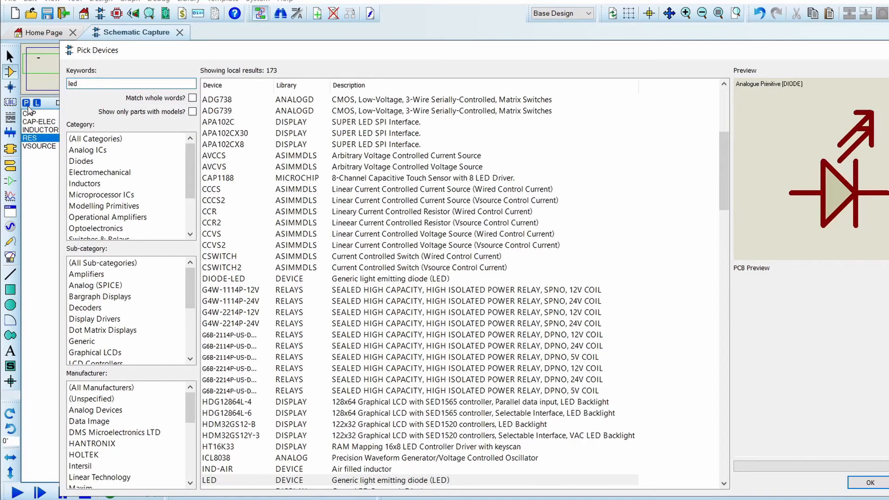
click(428, 379)
scroll(428, 379, down, 7)
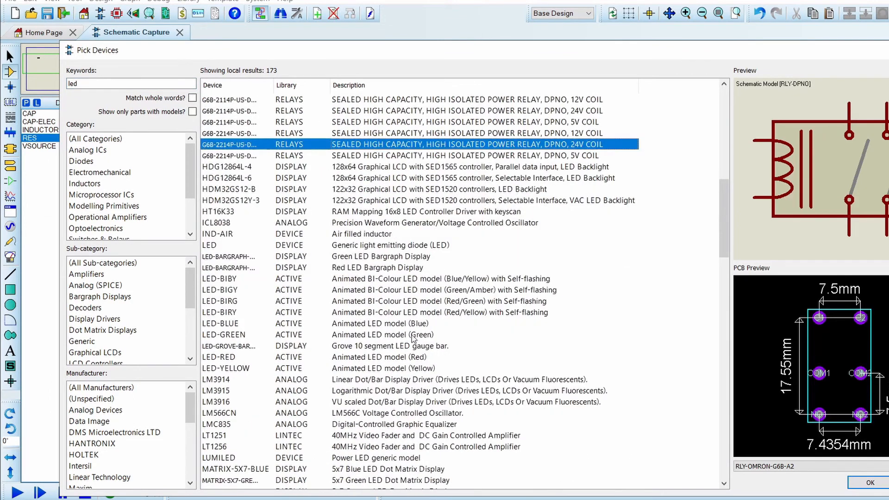
click(410, 325)
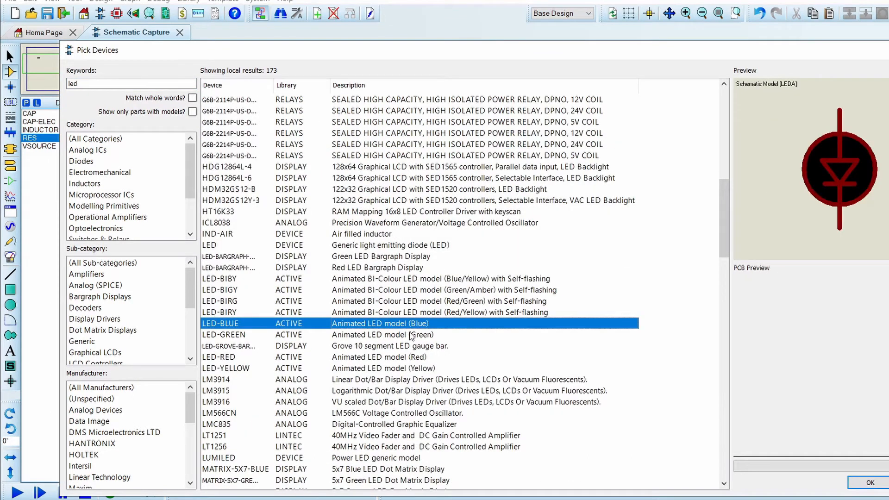
click(864, 488)
click(472, 211)
click(473, 213)
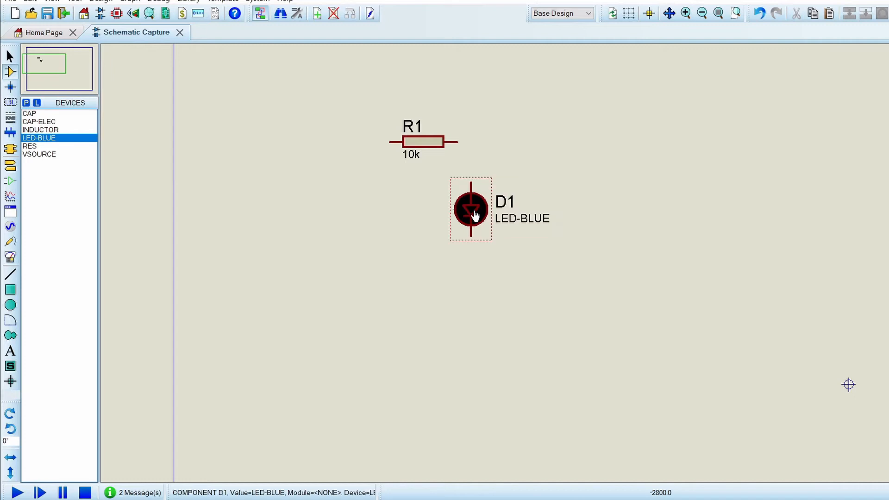
Step: Pick LED-YELLOW from the device library and place it to the right of the blue LED
click(25, 103)
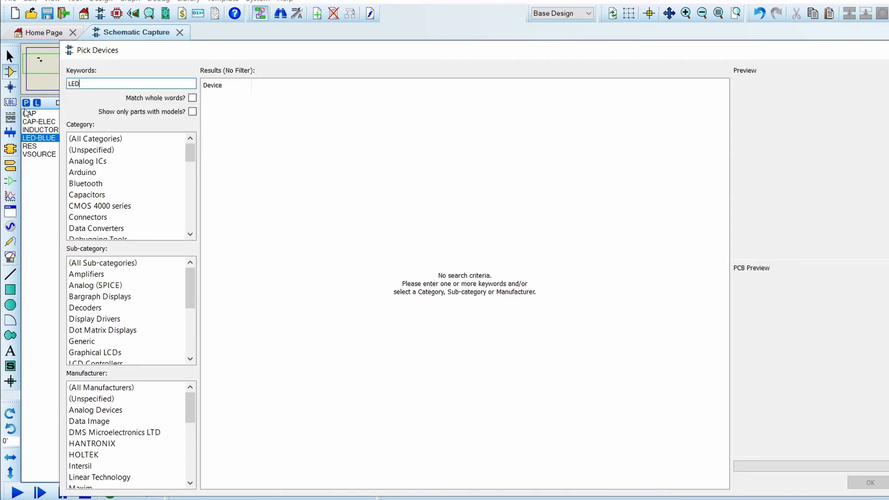
scroll(389, 343, down, 6)
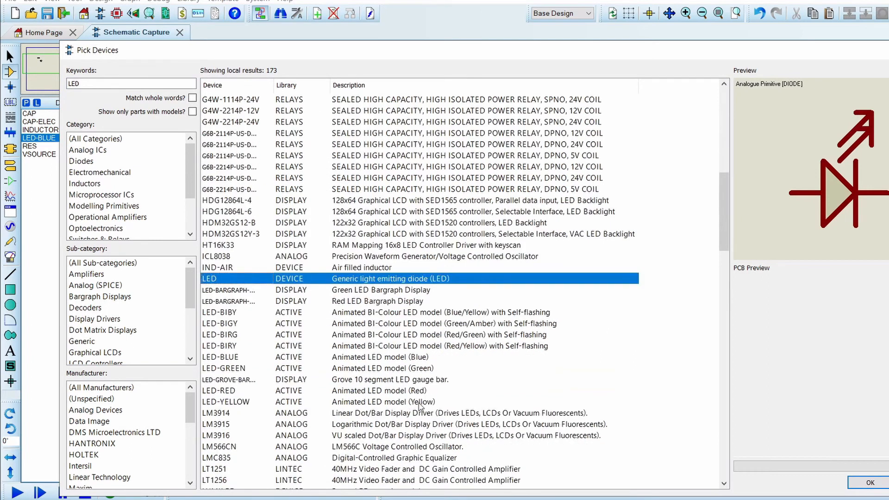
click(419, 402)
click(855, 483)
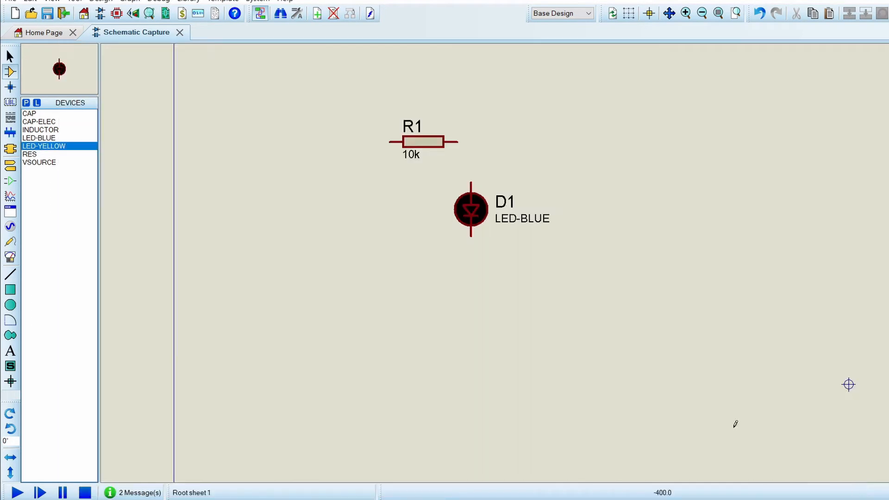
click(579, 209)
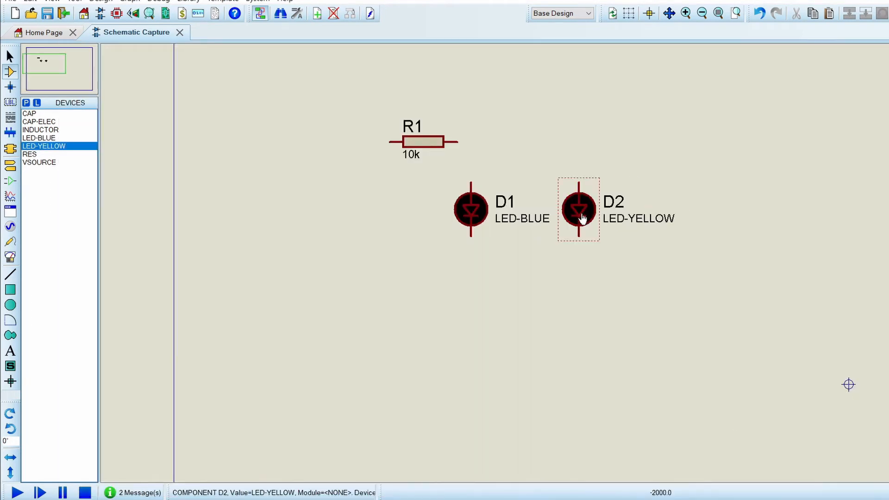
Step: Pick LED-GREEN from the device library and place it to the right of the yellow LED
click(26, 103)
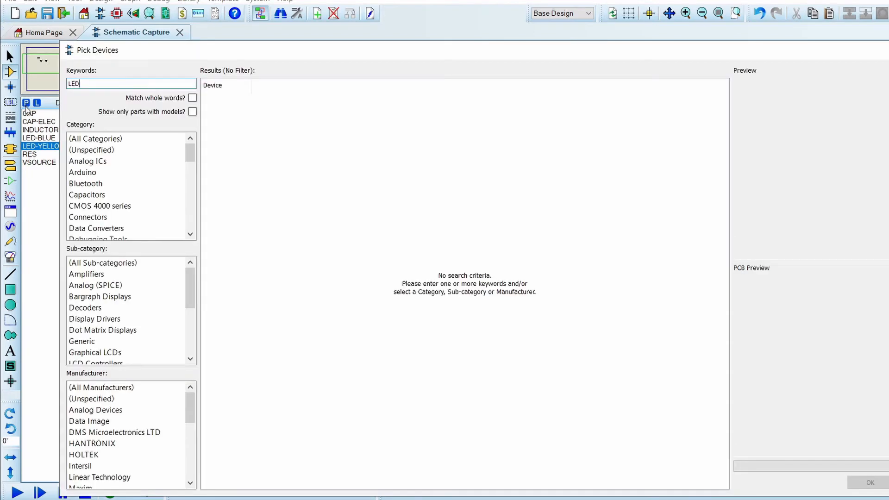
scroll(466, 380, down, 7)
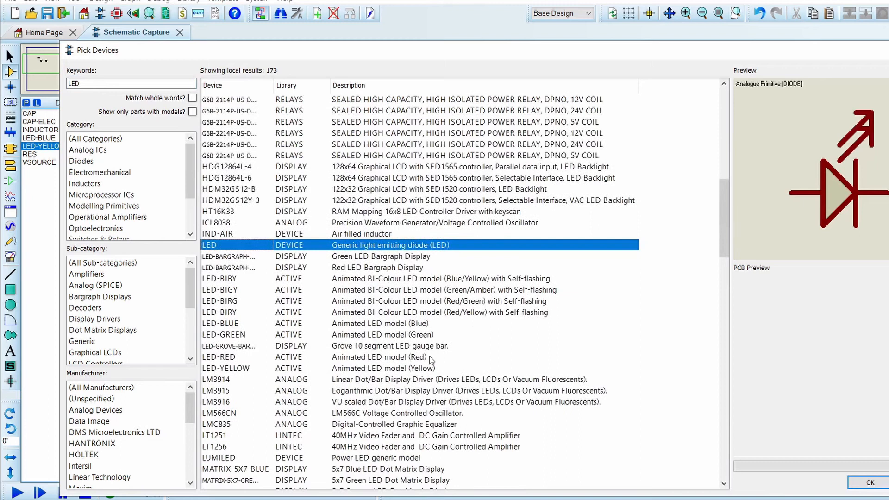
click(413, 335)
click(854, 484)
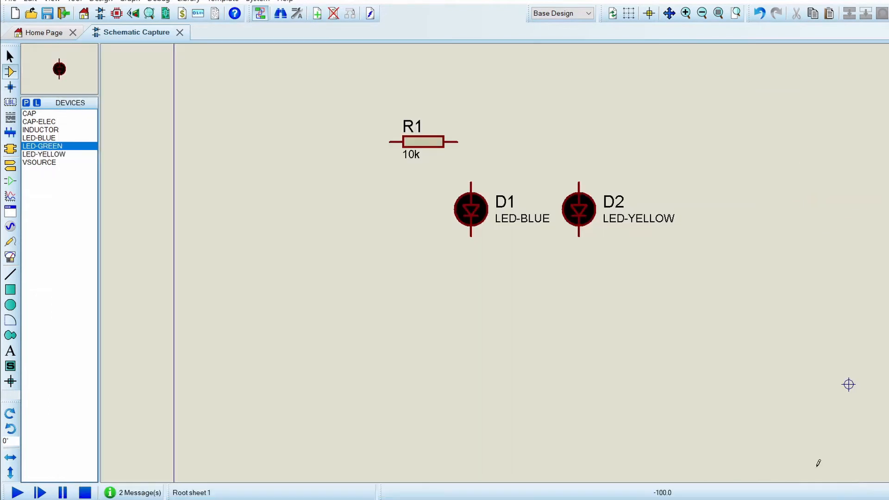
click(706, 219)
click(706, 219)
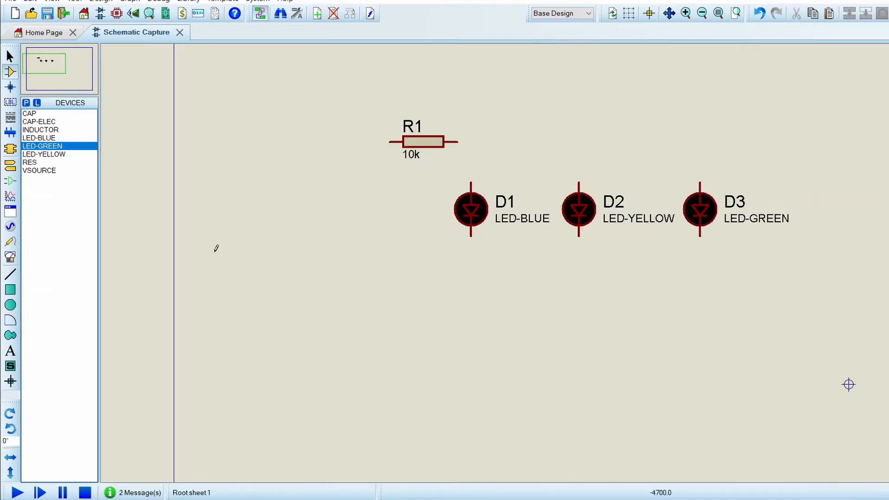
Step: Pick LED-RED from the device library and place it to the right of the green LED
click(25, 104)
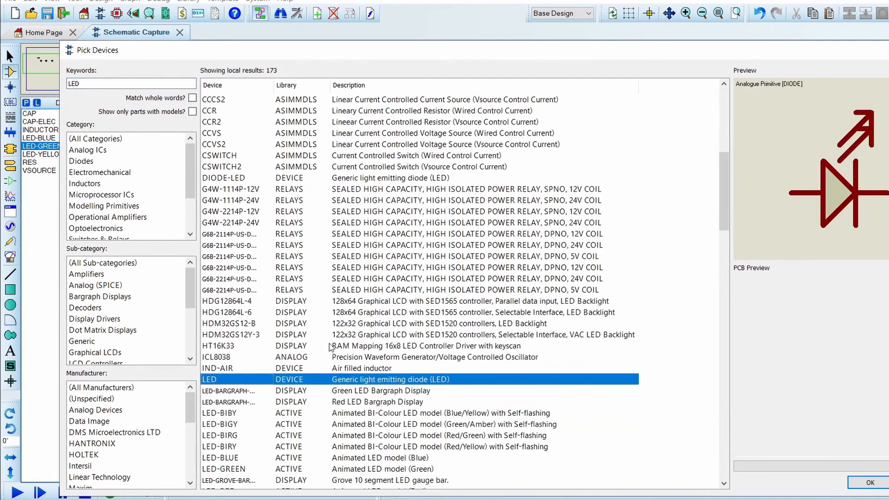
scroll(451, 455, down, 3)
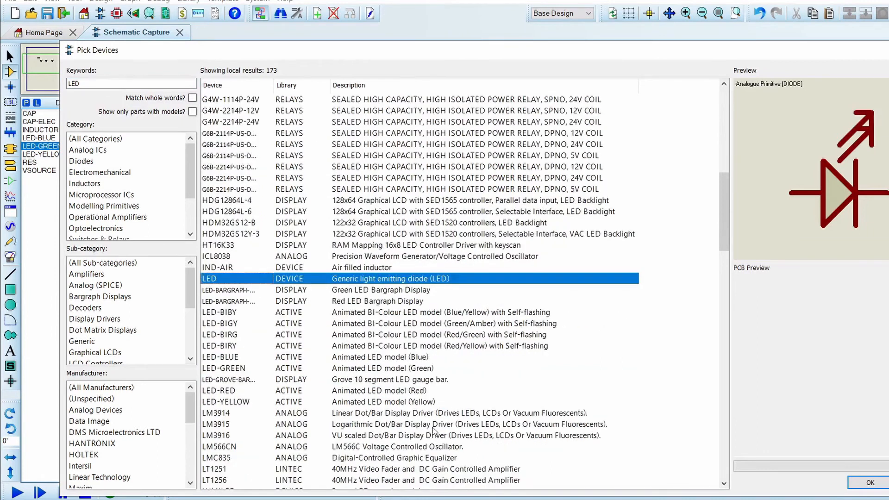
click(420, 393)
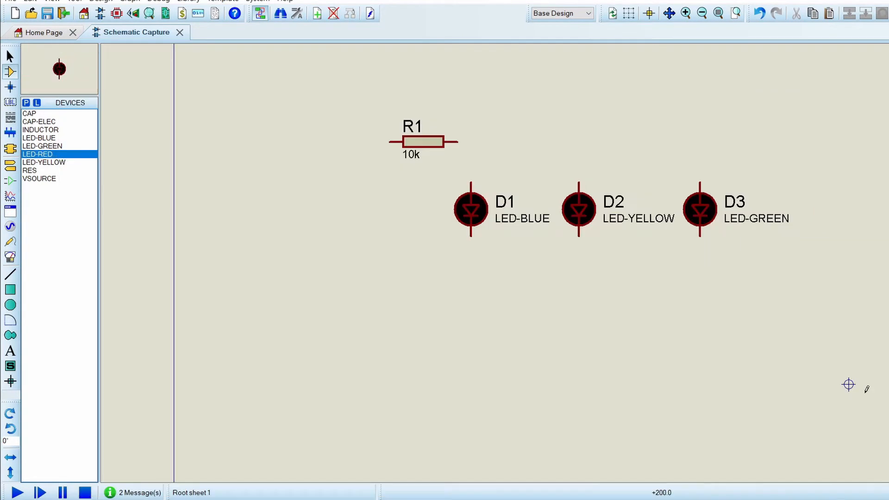
click(870, 482)
click(821, 210)
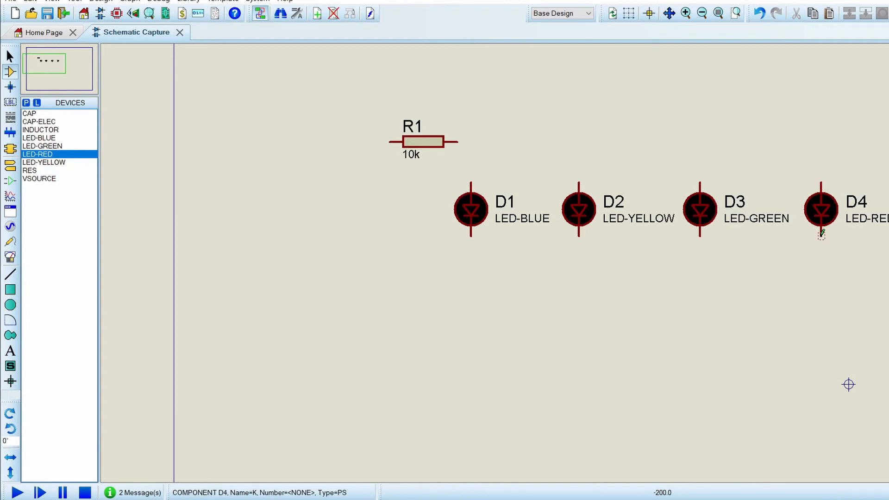
Step: Wire the cathodes of D4 and D1 together below the LEDs and join D2's cathode to that wire
click(821, 237)
click(471, 237)
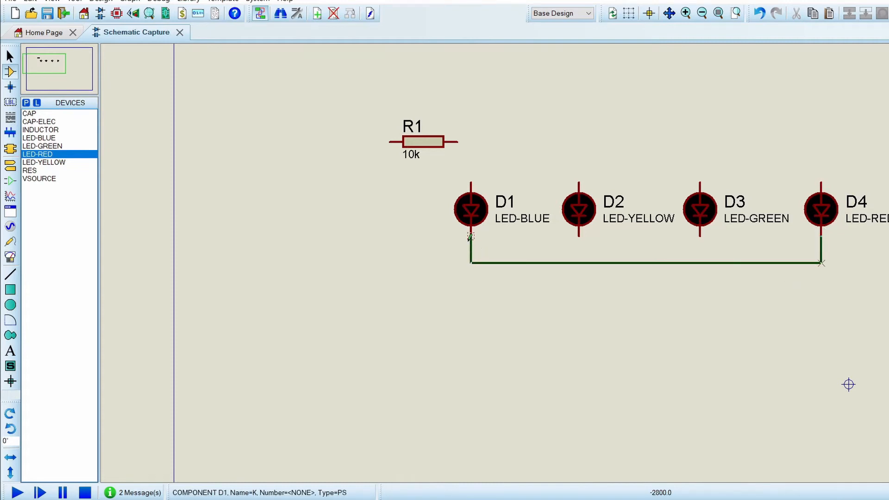
click(579, 236)
click(578, 263)
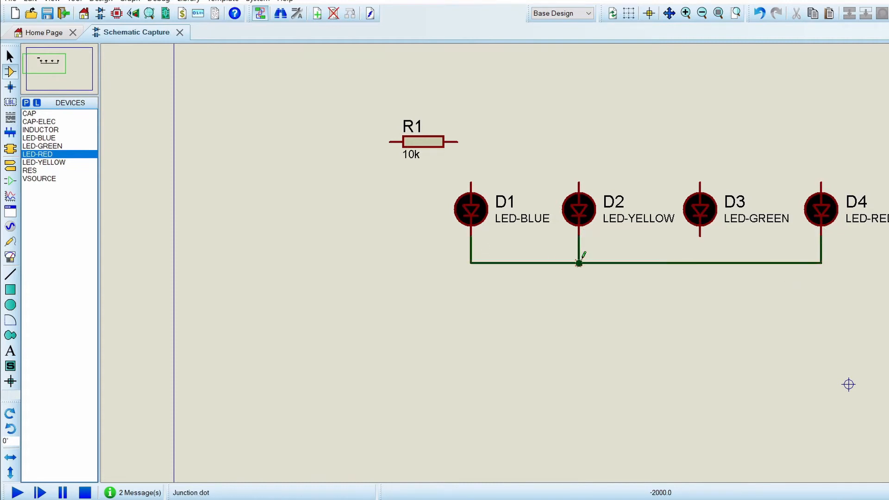
Step: Join D3's cathode to the common cathode wire and connect a ground terminal to that wire between D2 and D3
click(700, 236)
click(700, 263)
click(10, 165)
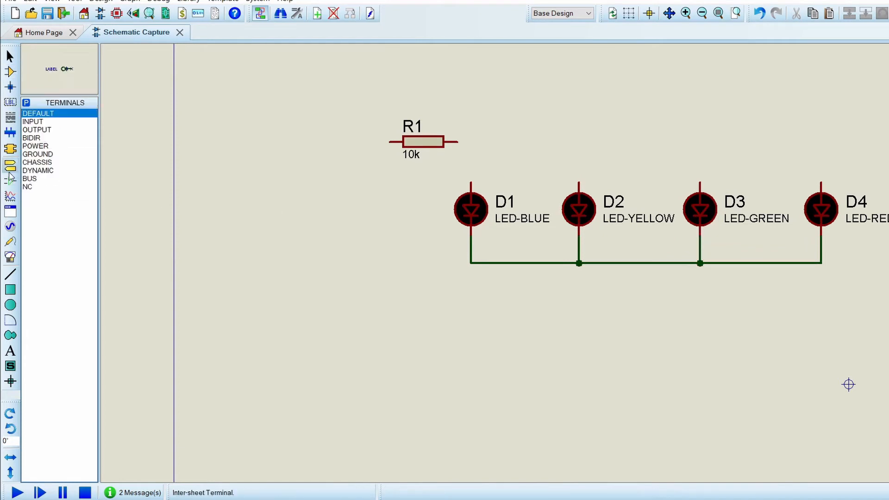
click(36, 162)
click(36, 154)
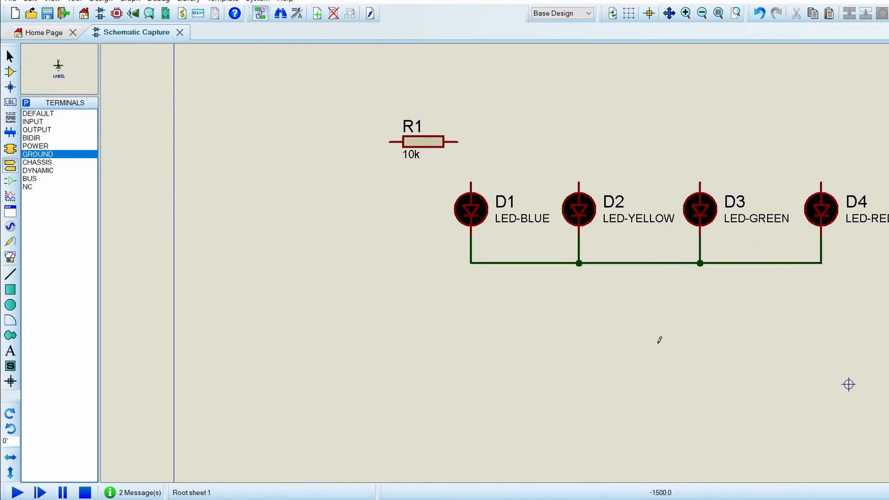
click(646, 288)
click(646, 277)
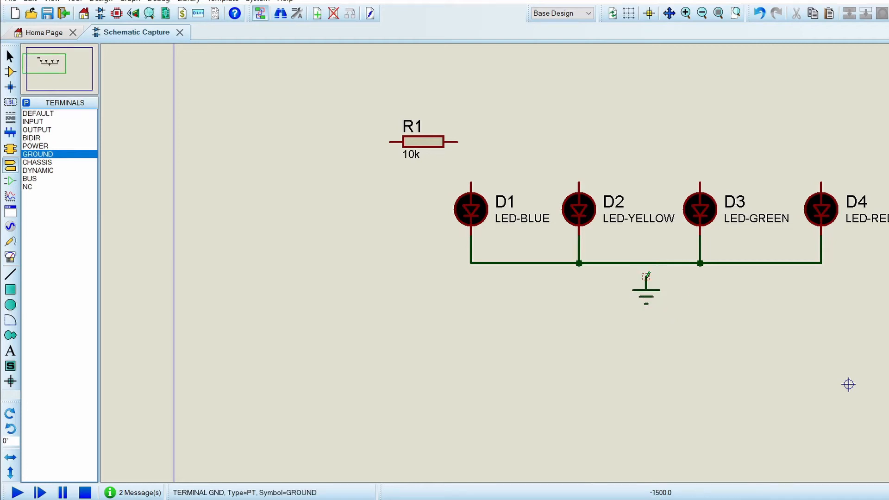
click(646, 263)
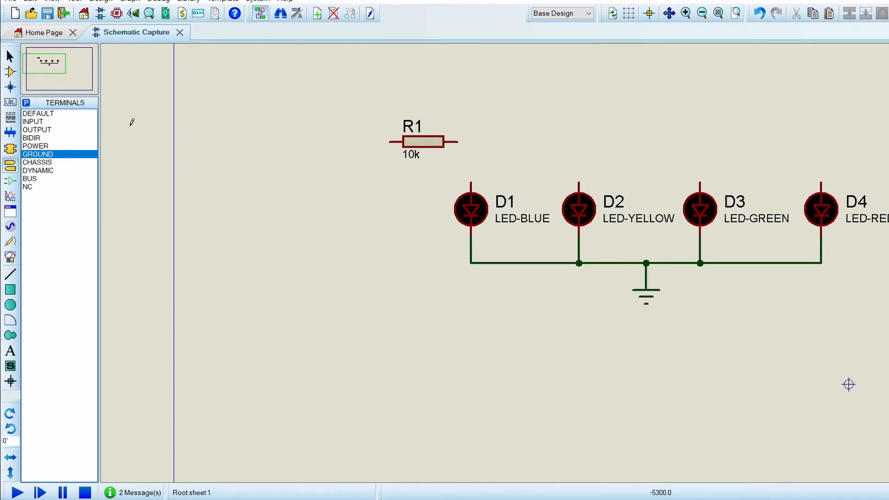
Step: Place a DC generator beside R1 and wire it to the resistor's free end facing away from the LEDs
click(10, 226)
click(348, 127)
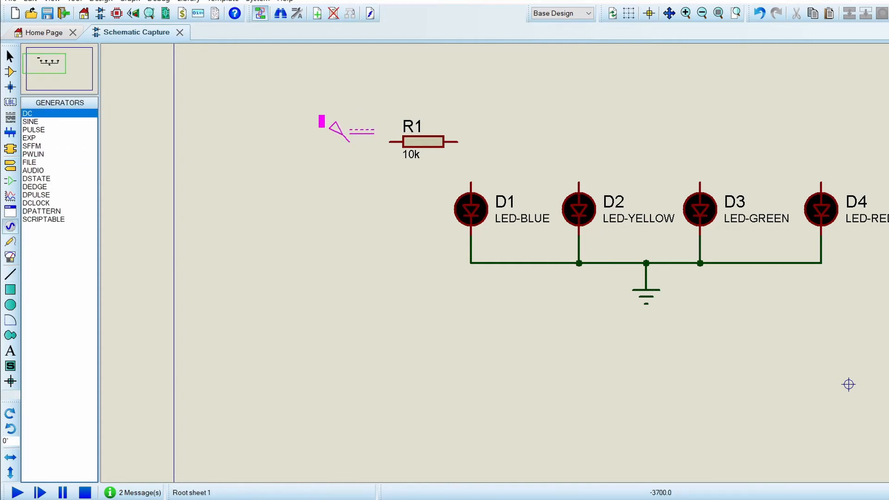
click(349, 139)
click(350, 140)
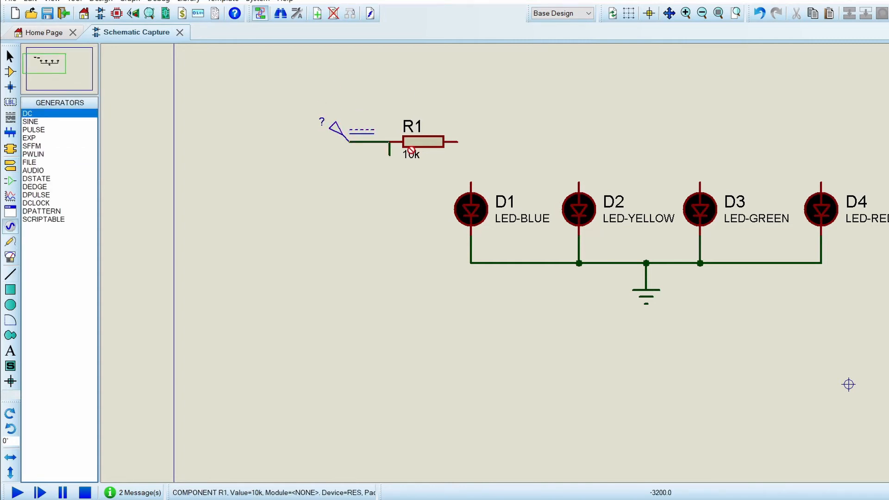
click(399, 142)
Step: Wire R1's other end to D1's anode and link the anodes of D2, D3 and D4 along the same upper wire
click(458, 142)
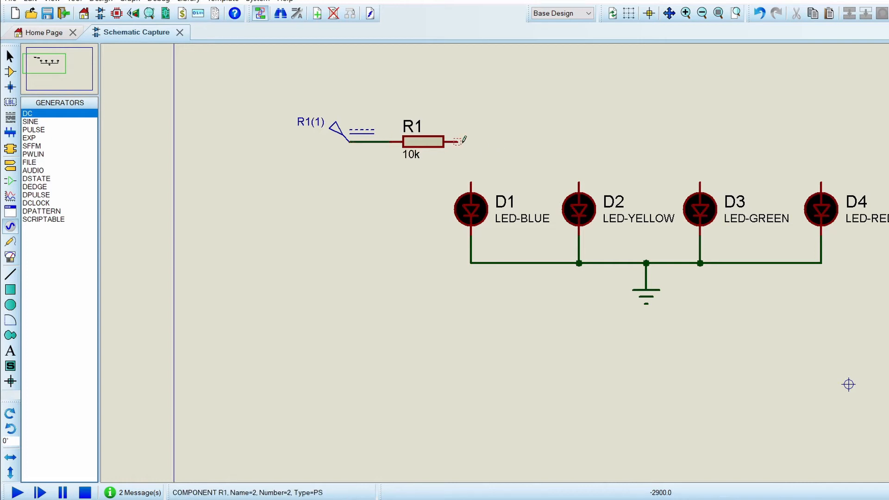
click(470, 182)
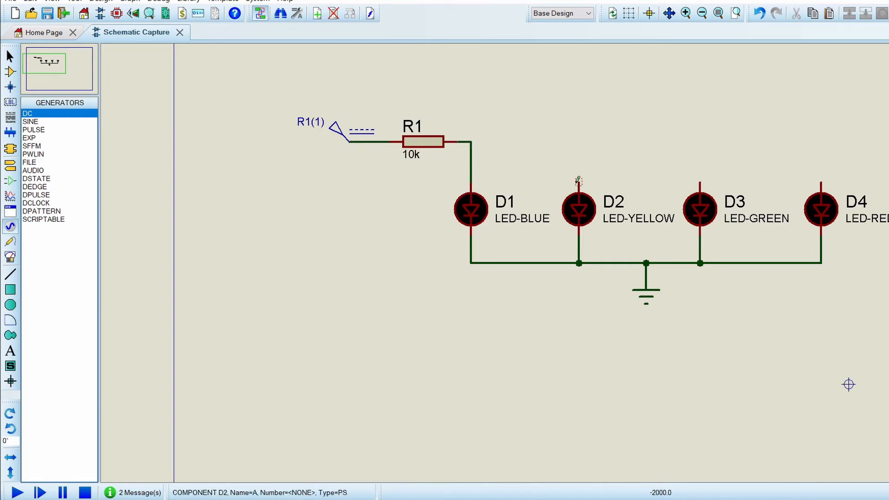
click(579, 183)
click(471, 142)
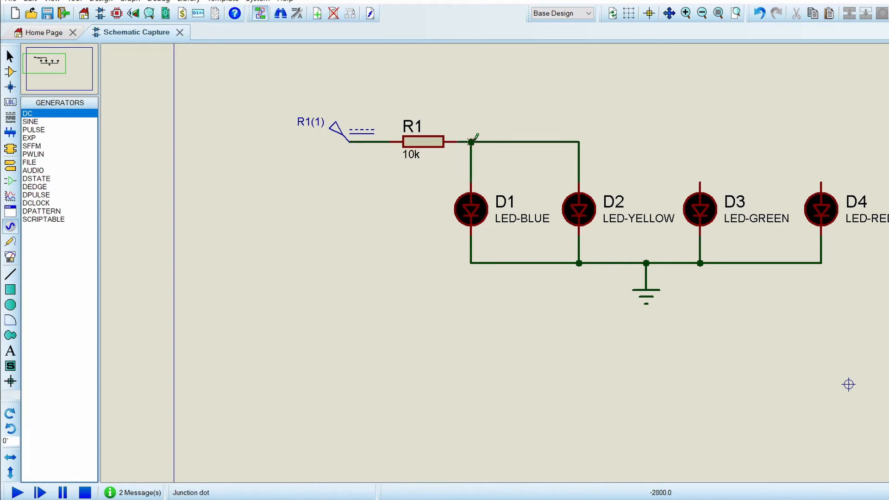
click(700, 183)
click(578, 141)
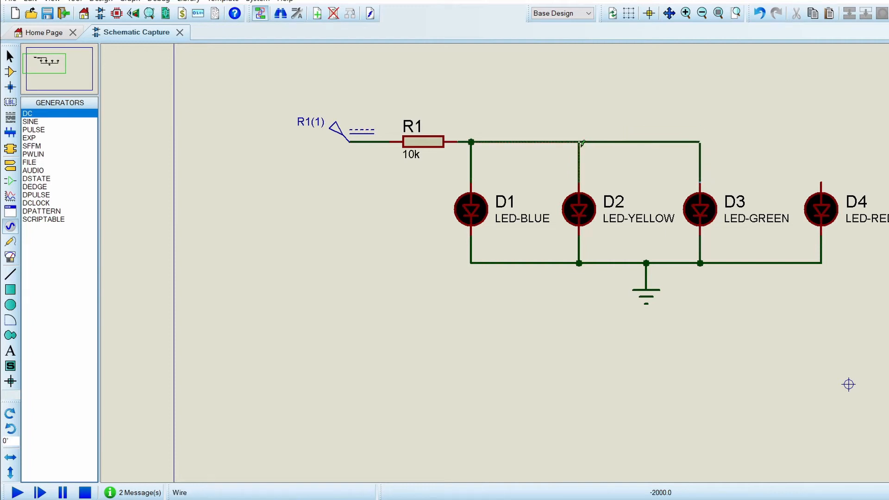
click(821, 183)
click(699, 142)
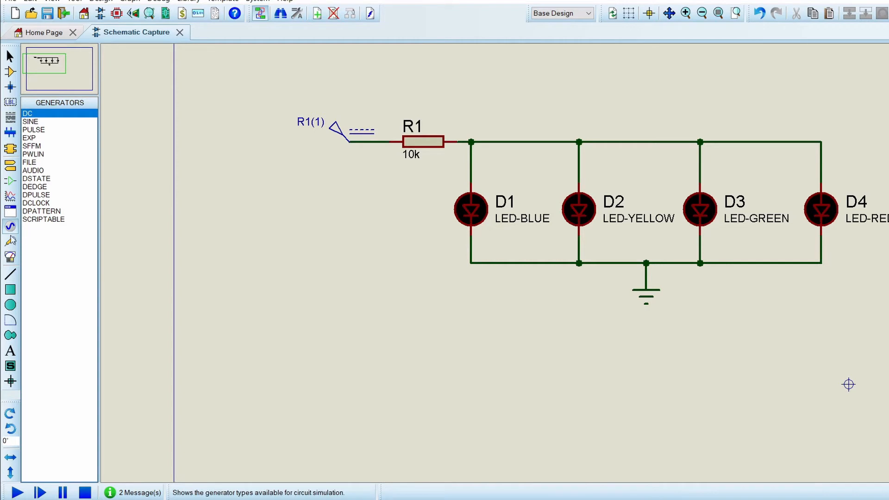
Step: Set the DC generator's voltage to 10 V and place a voltage probe at the junction above D1
click(10, 241)
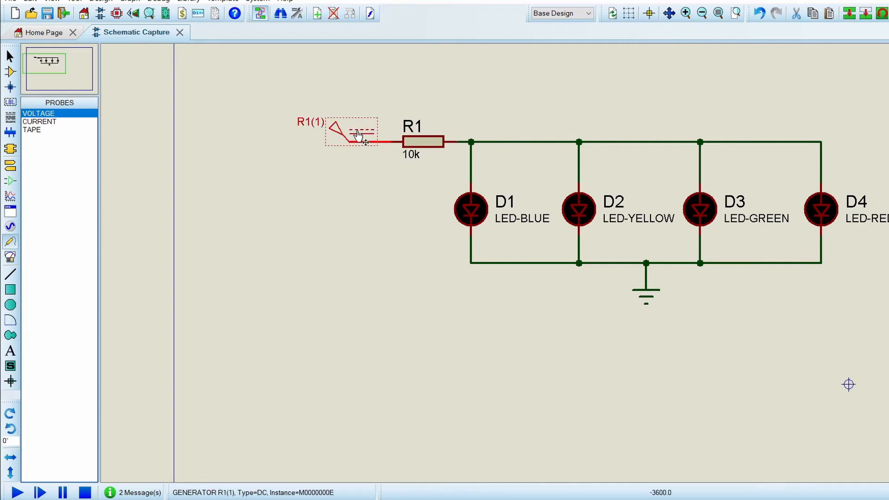
double_click(337, 131)
double_click(559, 108)
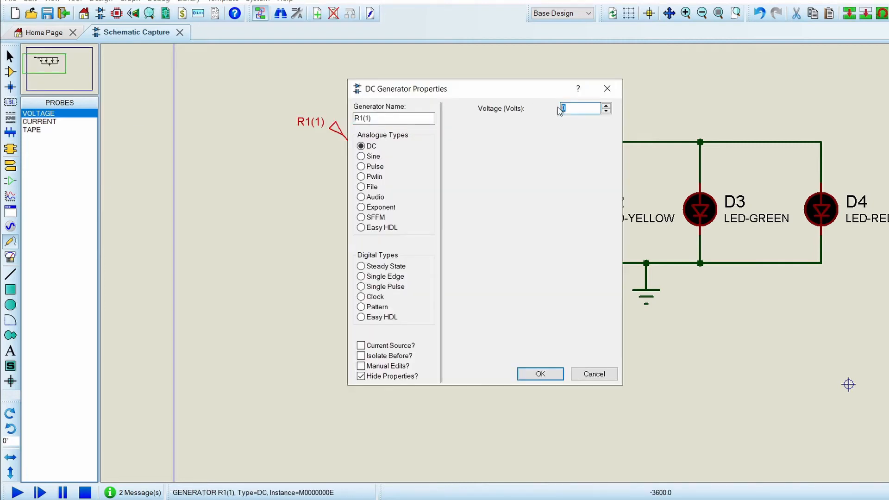
key(Return)
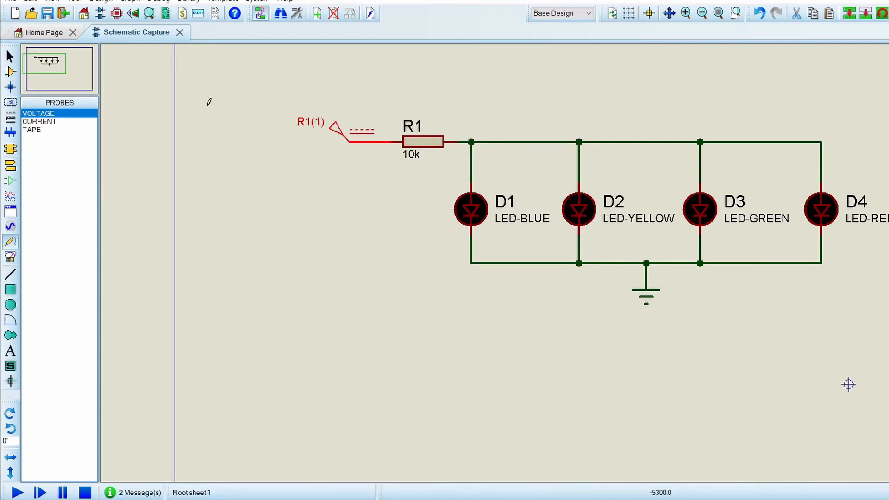
click(559, 107)
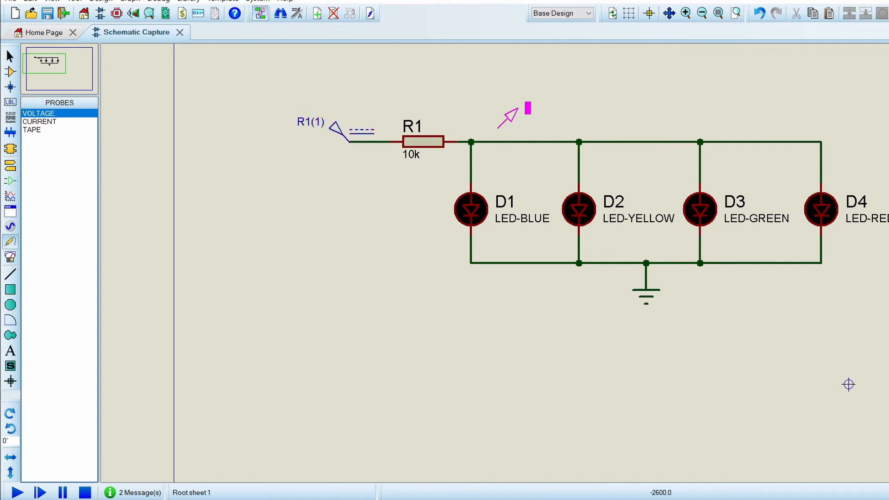
click(472, 139)
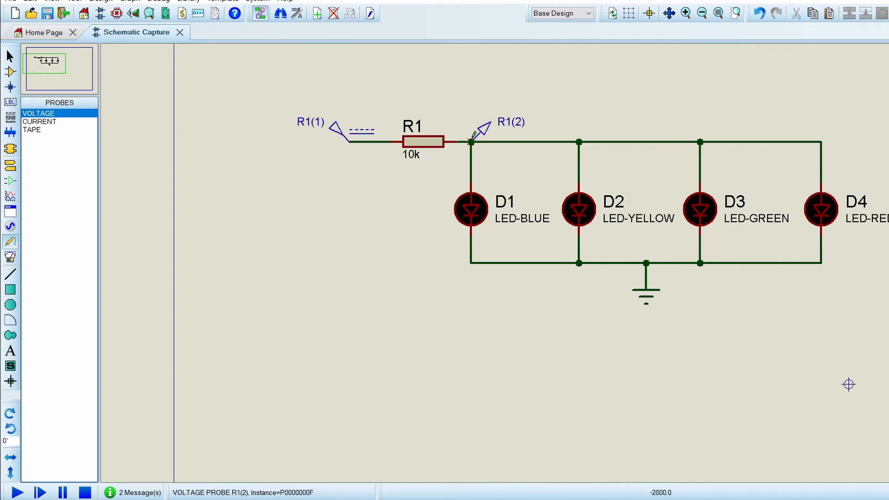
Step: Place a DC voltmeter beyond D4 and wire it in parallel with the LEDs, between the common cathode and anode wires
click(11, 227)
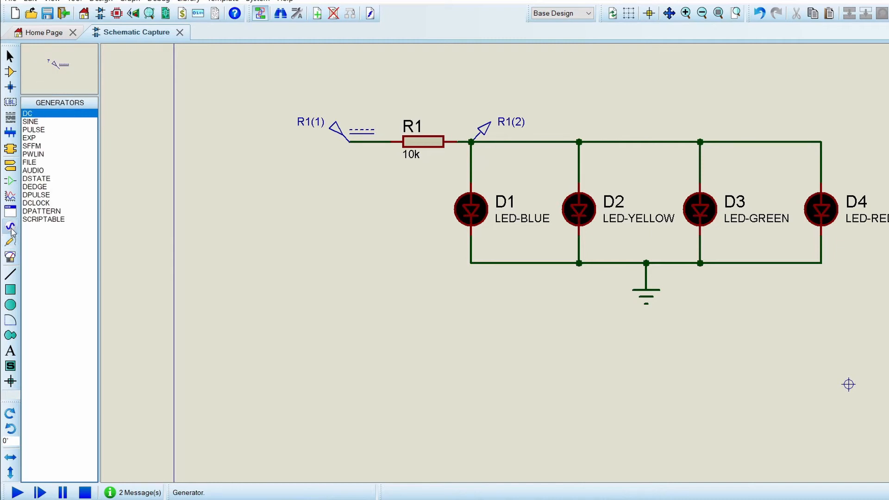
click(11, 257)
click(49, 179)
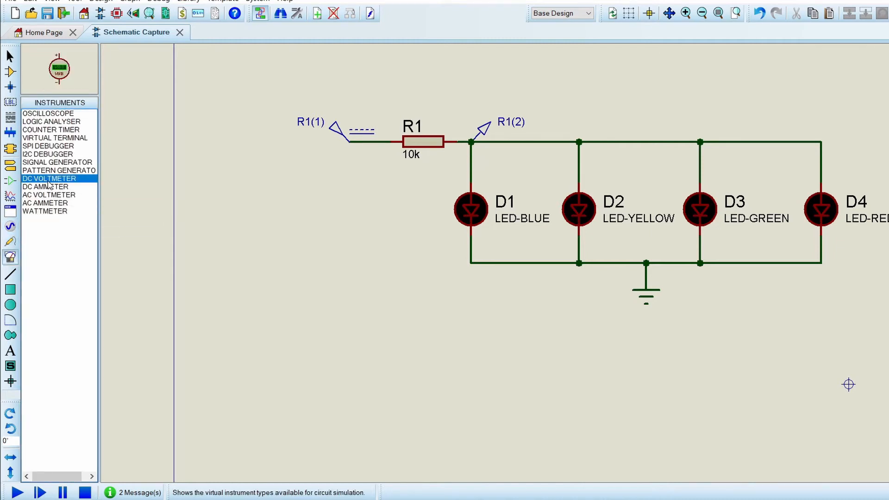
click(888, 208)
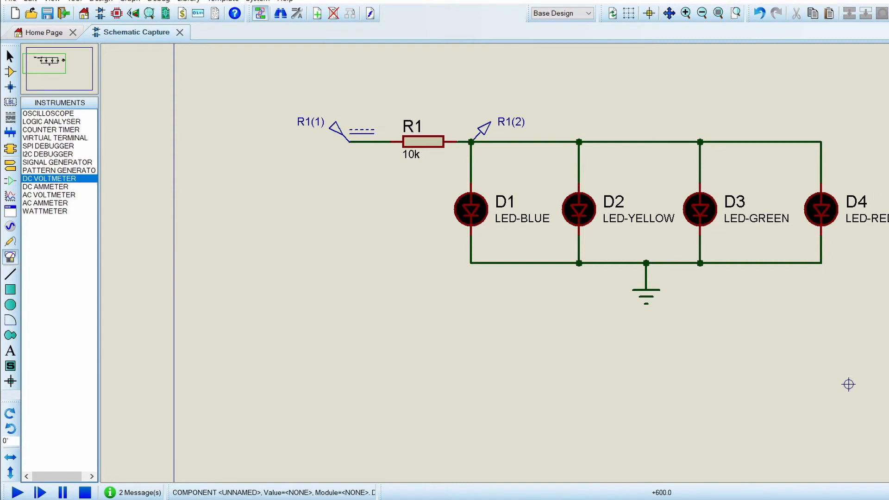
click(888, 235)
click(820, 262)
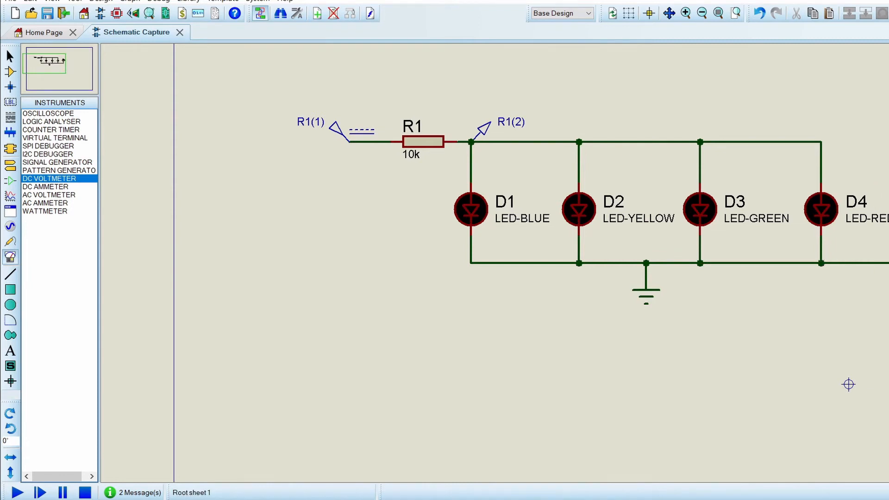
click(821, 141)
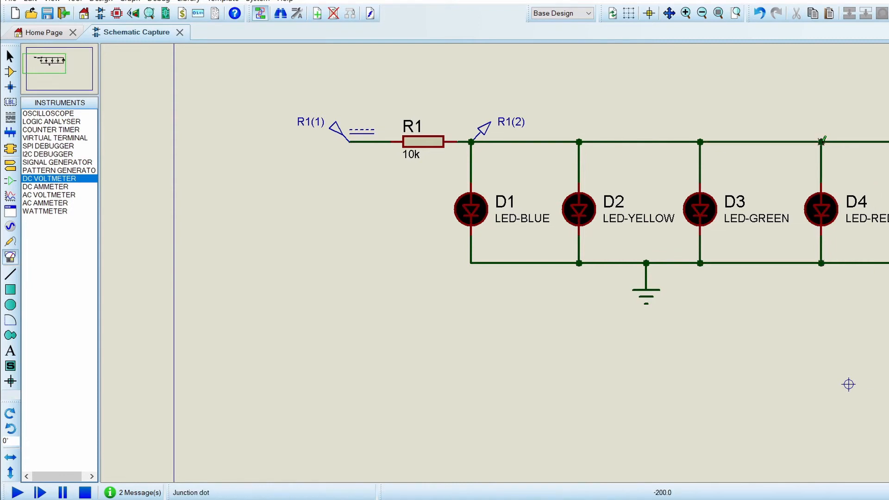
Step: Reopen the DC generator's properties to check its voltage setting
scroll(755, 214, down, 1)
scroll(735, 224, up, 1)
scroll(540, 270, down, 1)
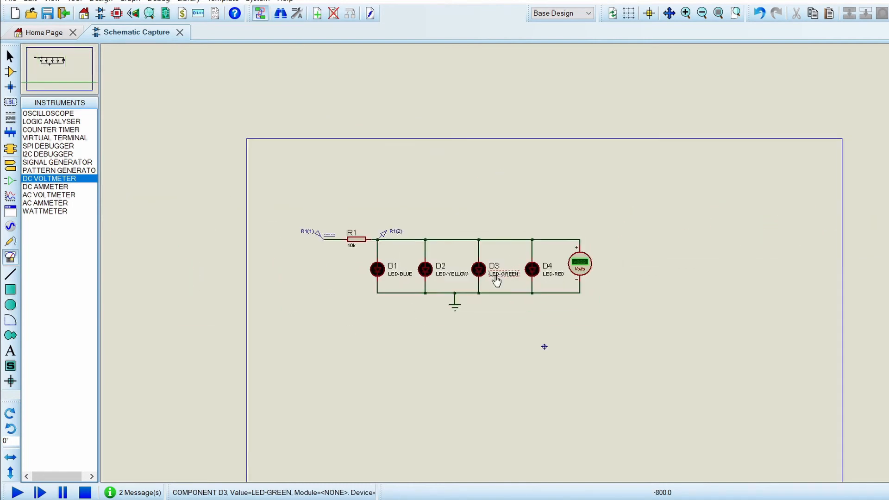
scroll(463, 278, up, 1)
click(158, 172)
click(158, 171)
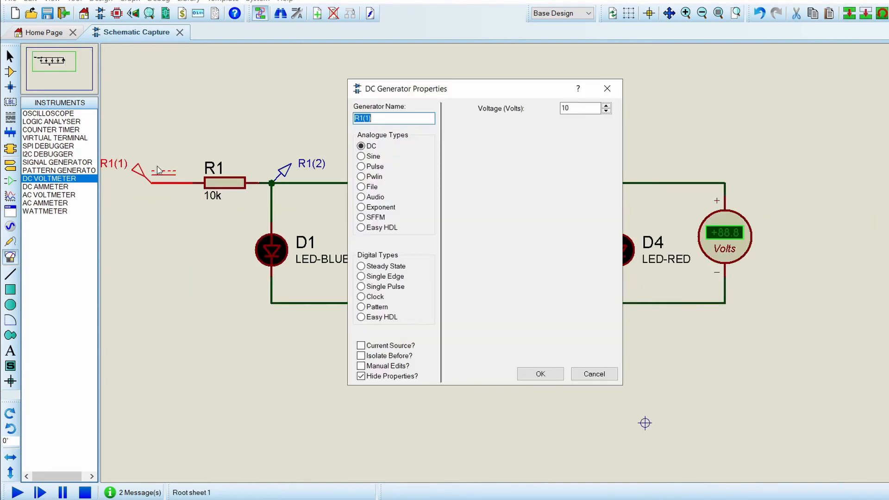
click(558, 369)
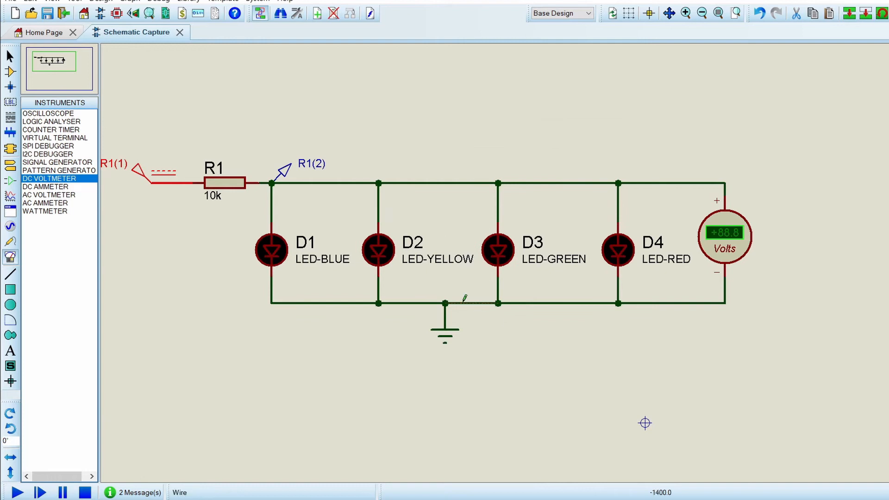
Step: Run the simulation to check the LEDs, the probe and the voltmeter, and stop it
scroll(539, 260, down, 1)
scroll(540, 259, up, 1)
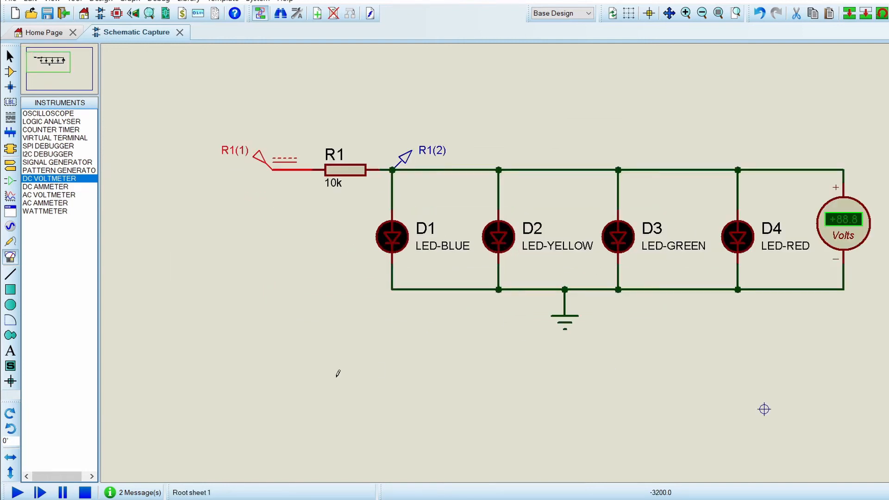
click(17, 492)
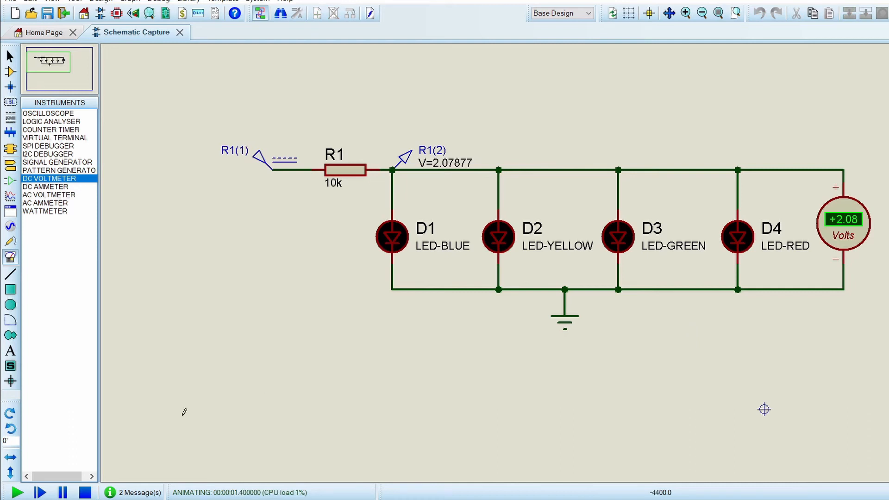
click(85, 493)
Step: Change the model type of the blue LED D1 to Digital
double_click(423, 245)
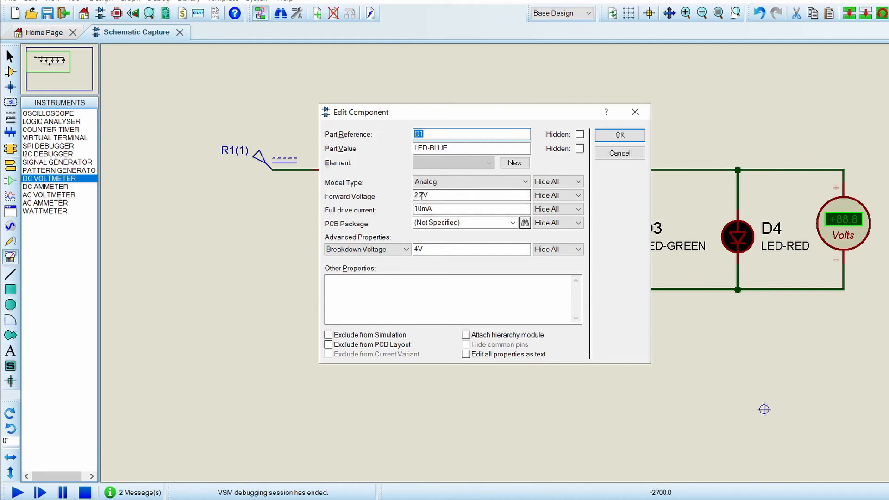
click(493, 182)
click(490, 209)
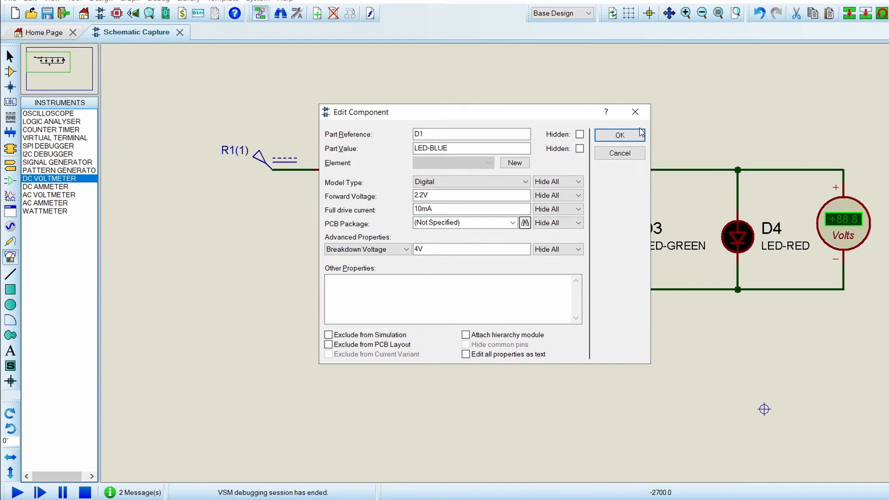
click(619, 134)
Step: Change the model type of the yellow LED D2 to Digital
double_click(512, 237)
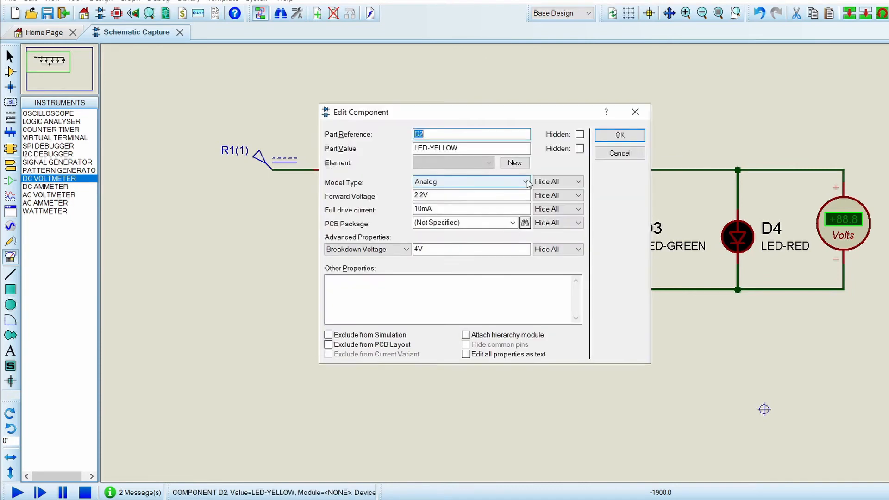
click(523, 182)
click(510, 209)
click(620, 135)
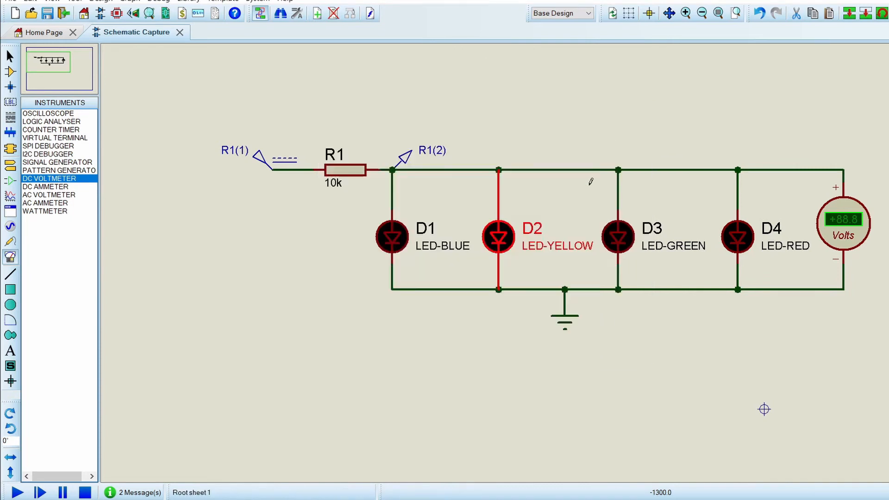
Step: Change the model type of the green LED D3 to Digital
double_click(626, 239)
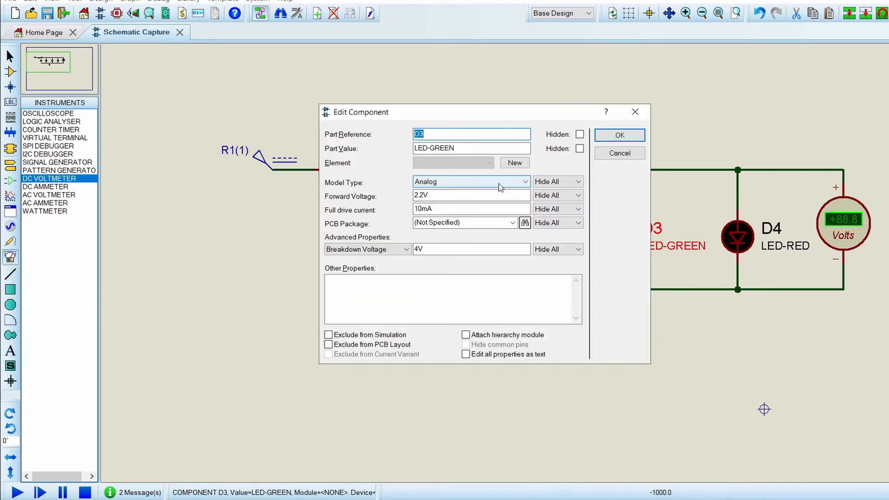
click(501, 182)
click(485, 209)
click(619, 134)
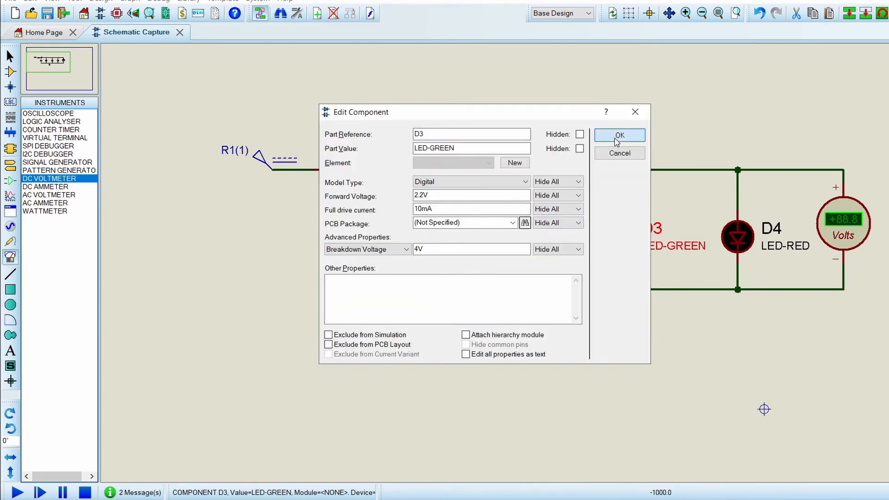
Step: Change the model type of the red LED D4 to Digital and run the simulation
double_click(738, 237)
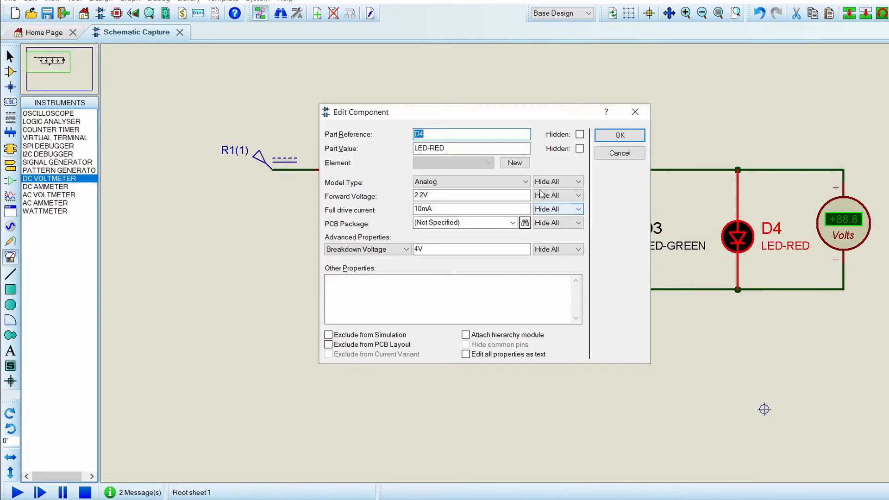
click(485, 180)
click(476, 209)
click(629, 135)
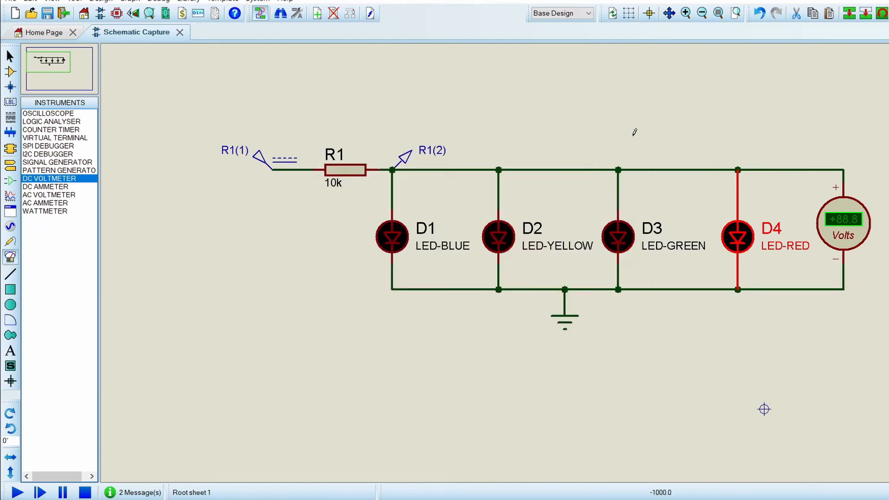
click(18, 492)
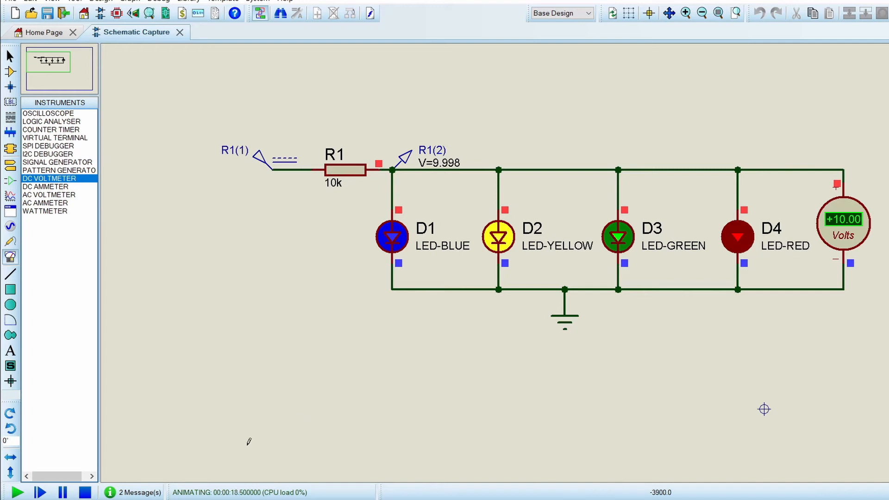
Step: Stop the simulation and review the component properties of the yellow, green, red and blue LEDs
click(93, 492)
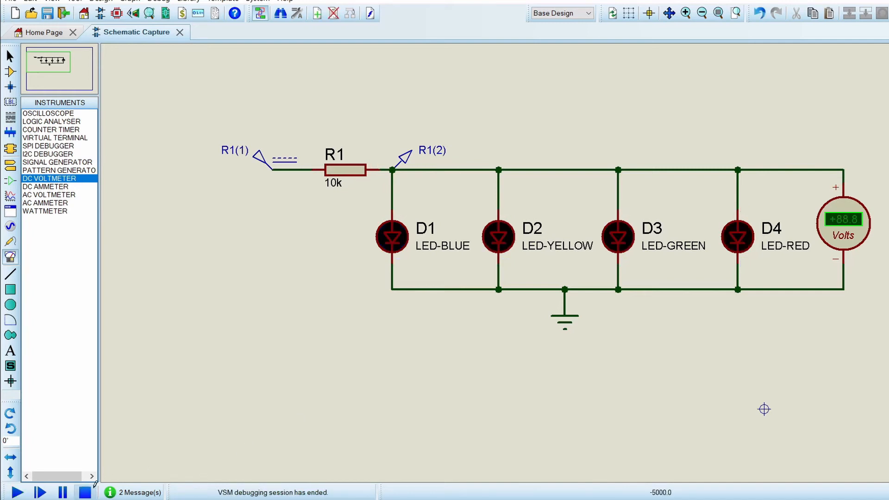
double_click(499, 239)
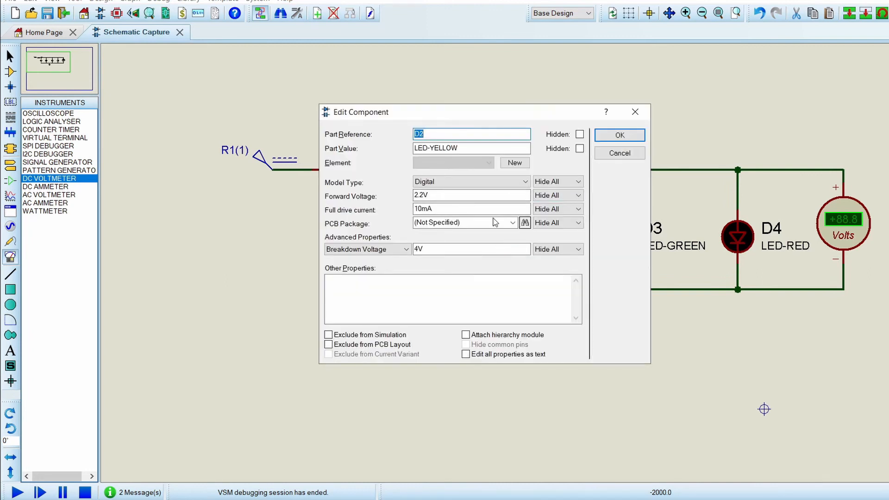
click(619, 136)
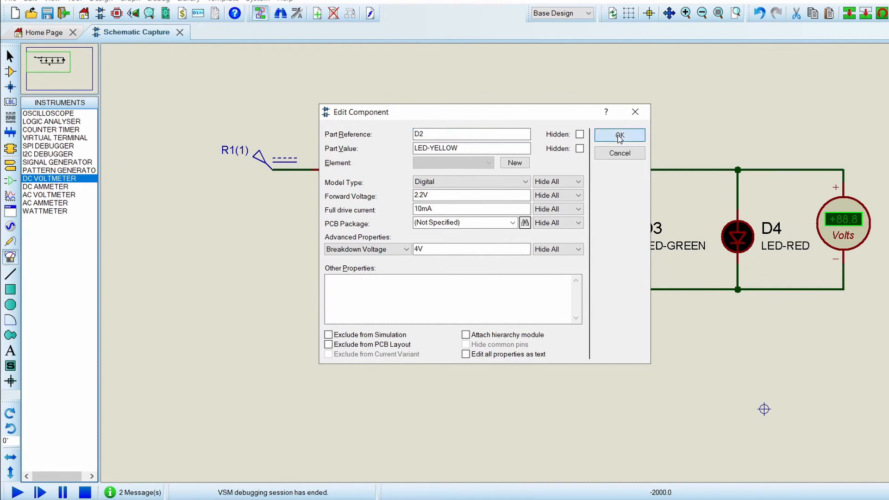
double_click(634, 204)
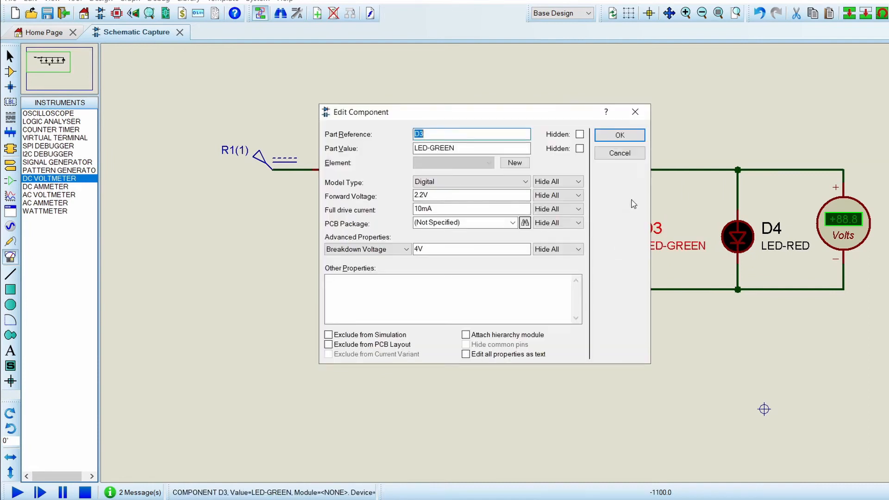
click(619, 135)
double_click(737, 237)
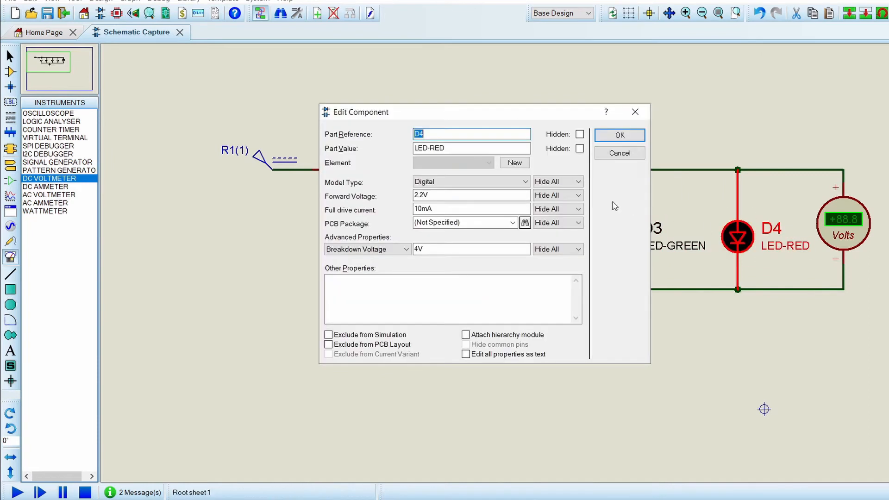
click(621, 135)
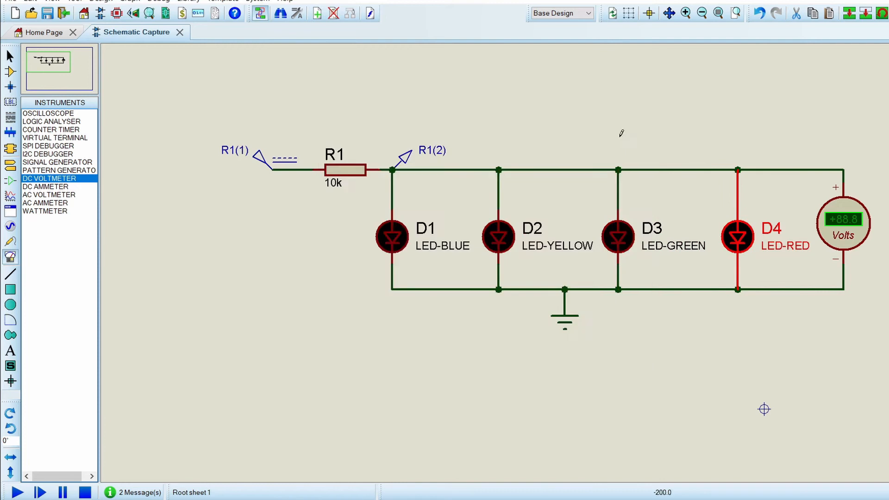
double_click(393, 237)
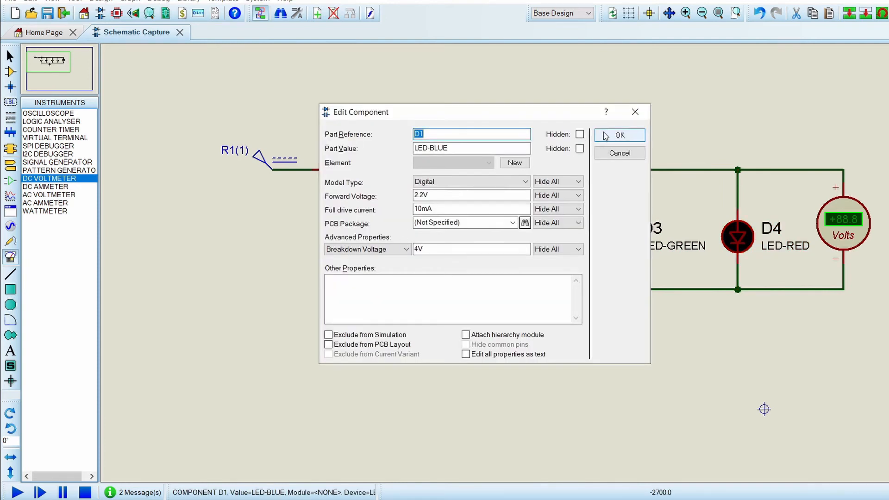
click(606, 135)
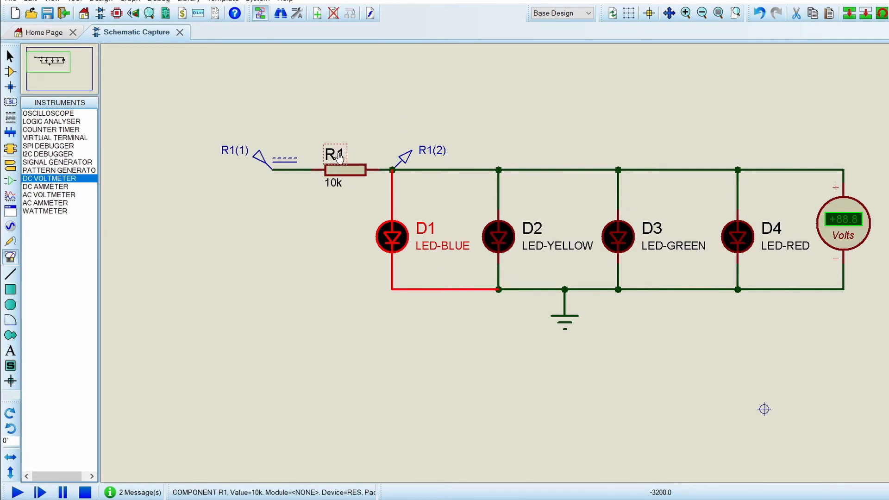
click(300, 248)
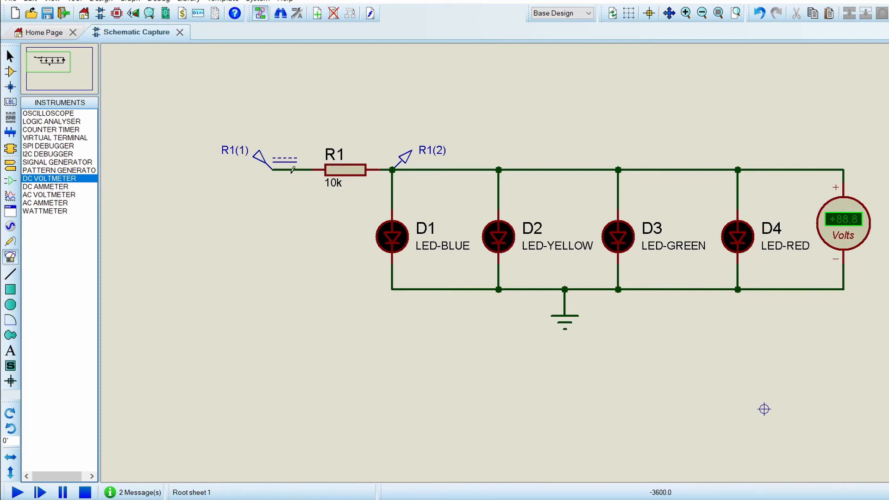
Step: Delete the DC generator at R1's input and place a VSOURCE below and to the left of R1
right_click(284, 159)
click(315, 191)
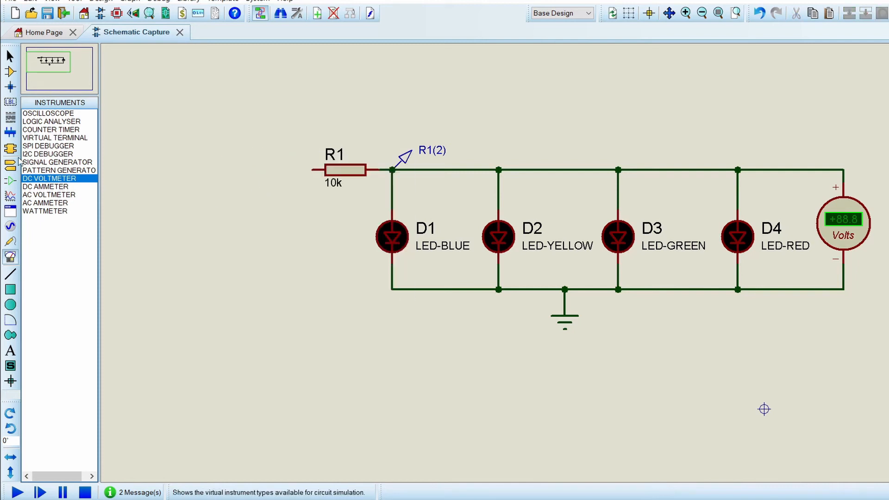
click(10, 72)
click(39, 179)
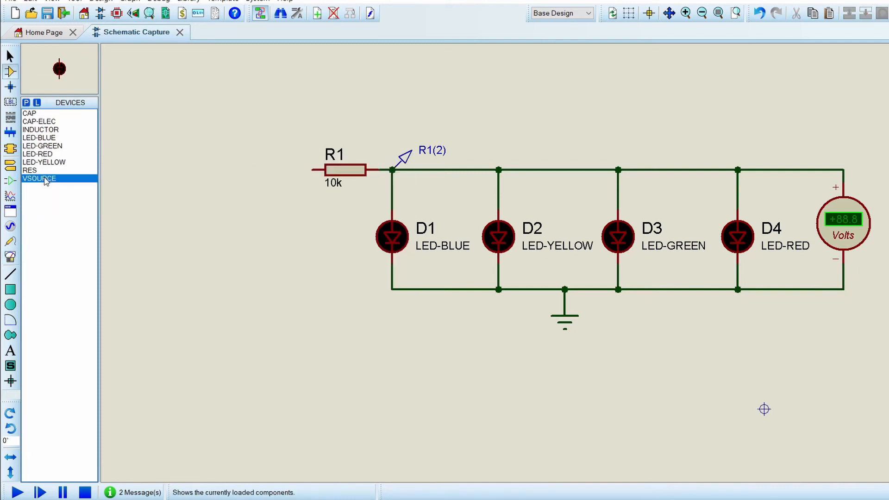
click(254, 228)
click(259, 224)
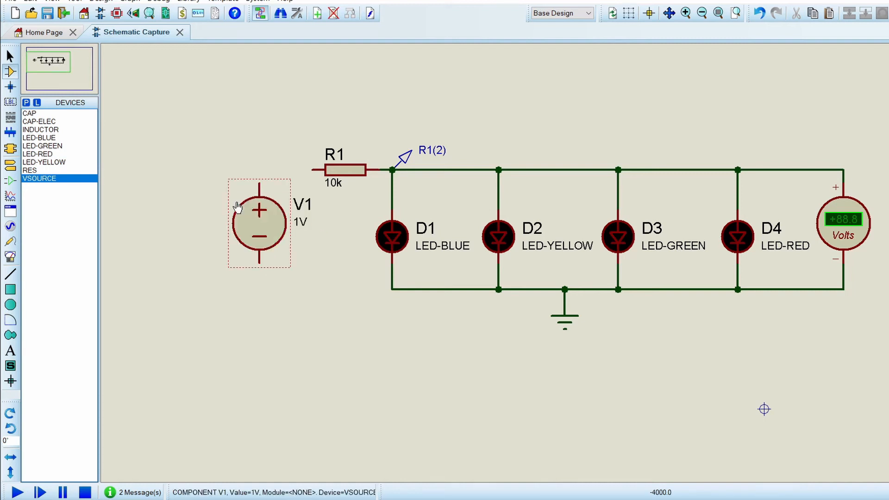
Step: Wire the negative terminal of source V1 to the lower rail at D1 and its positive terminal to R1's free end
click(260, 264)
click(392, 288)
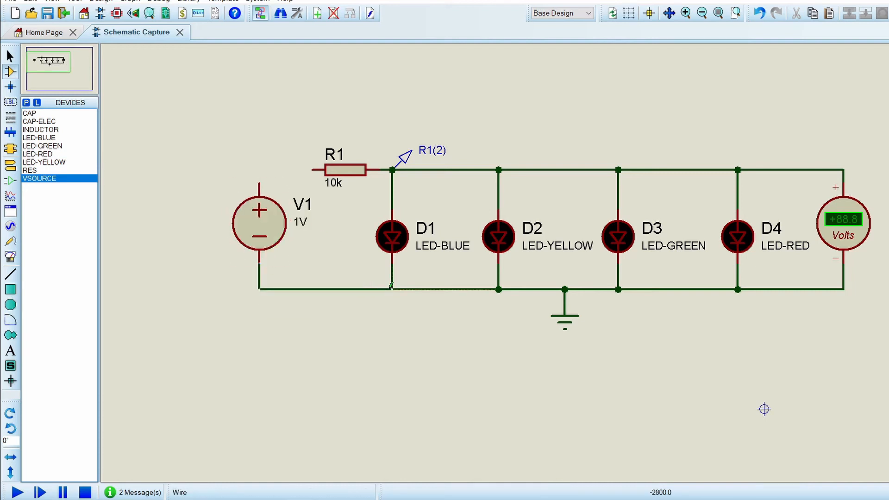
click(260, 178)
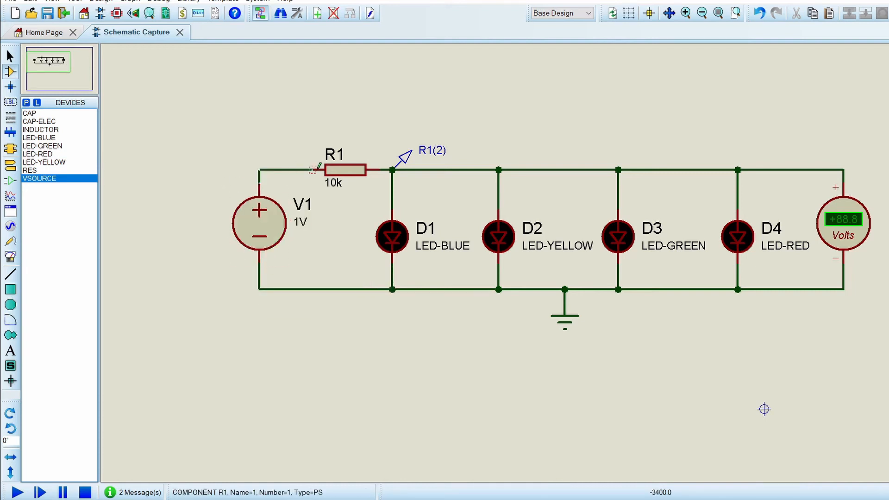
click(312, 170)
Step: Set the voltage of source V1 to 10V, then run and stop the simulation
double_click(276, 220)
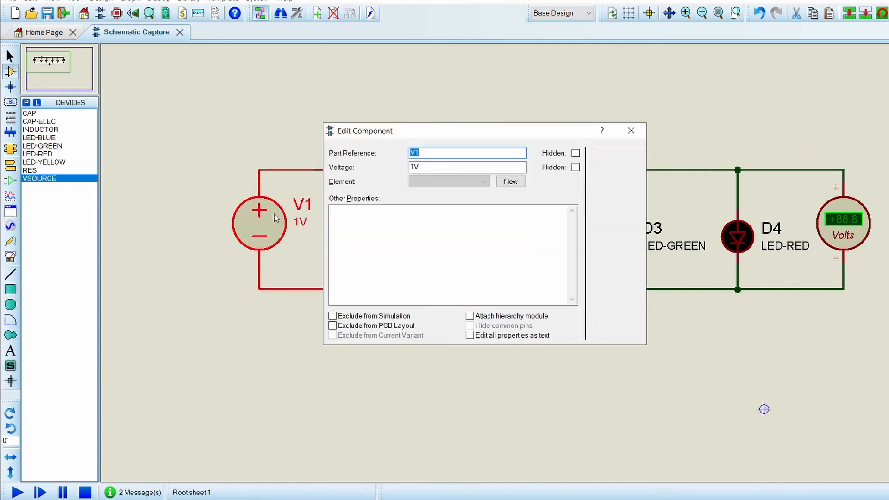
click(416, 167)
text(0)
key(Return)
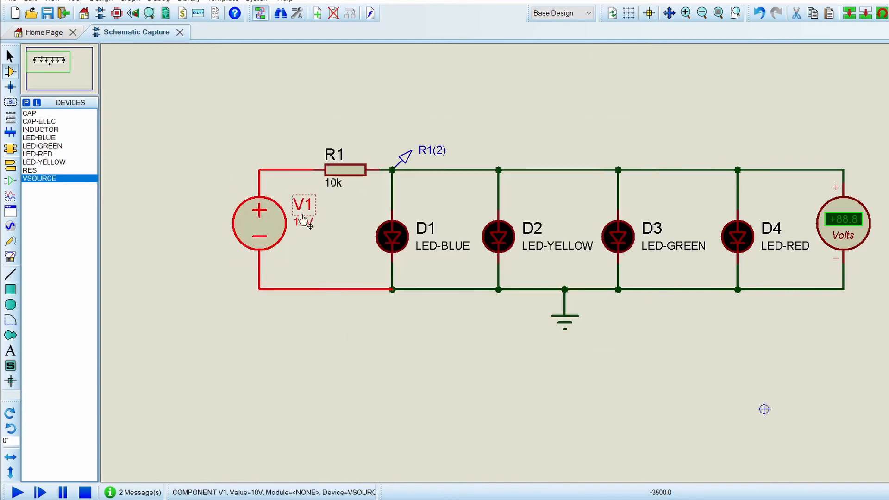
click(20, 490)
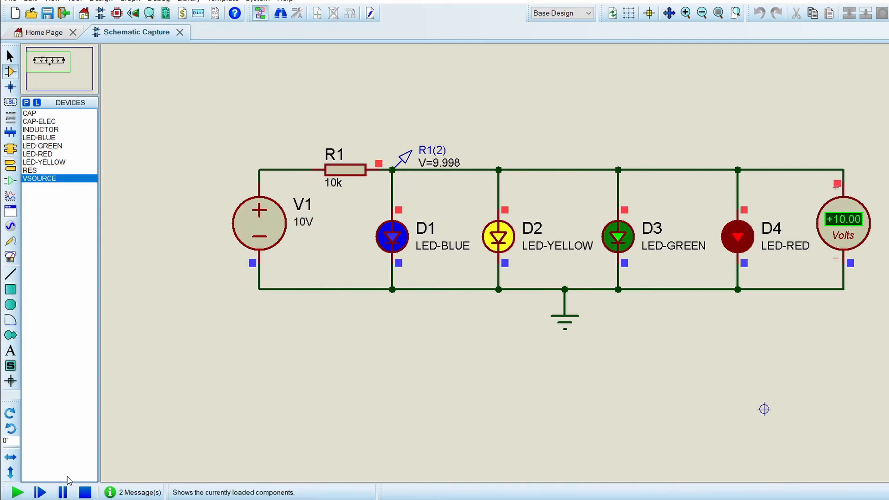
click(90, 489)
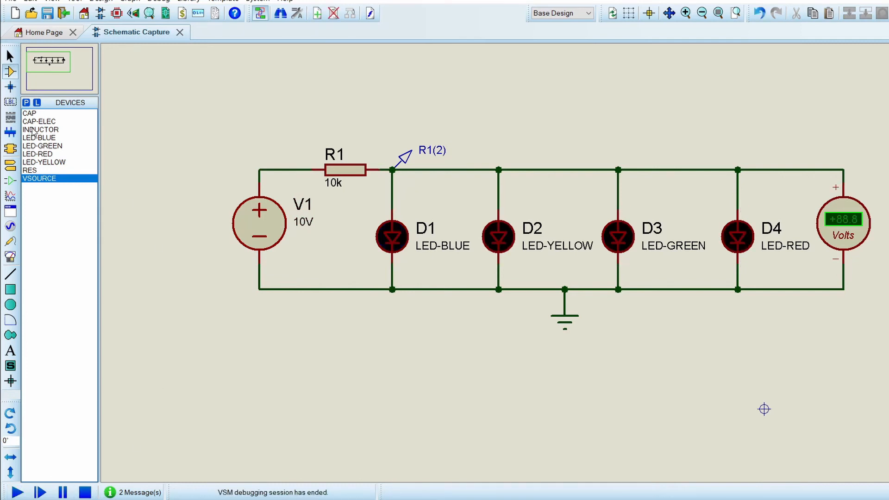
Step: Search the device library for "resistor", pick the POT-HG potentiometer and place it above R1
click(25, 102)
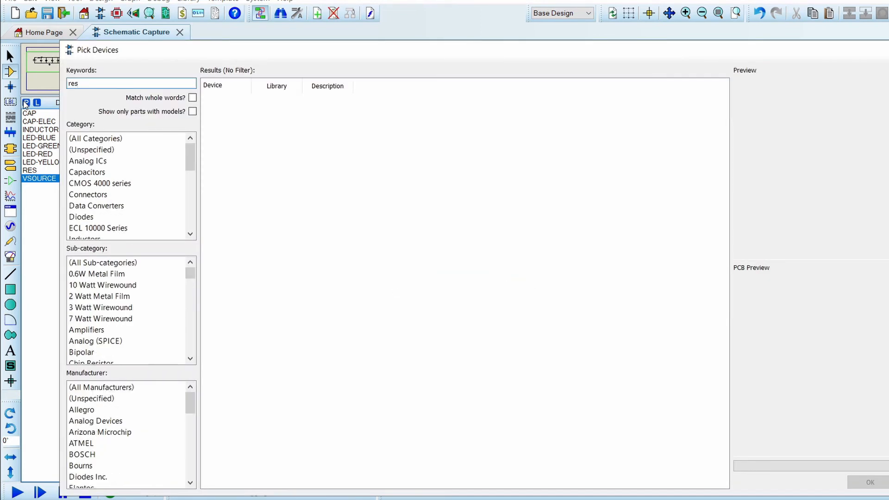
text(resis)
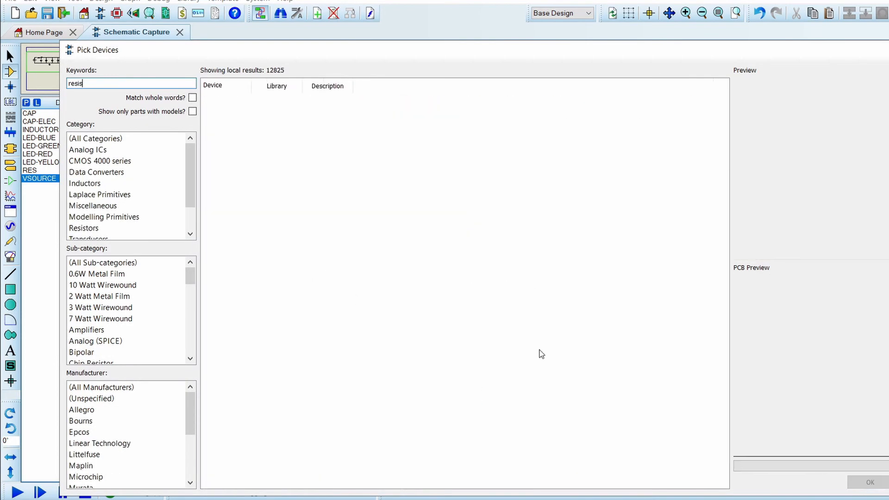
text(tor)
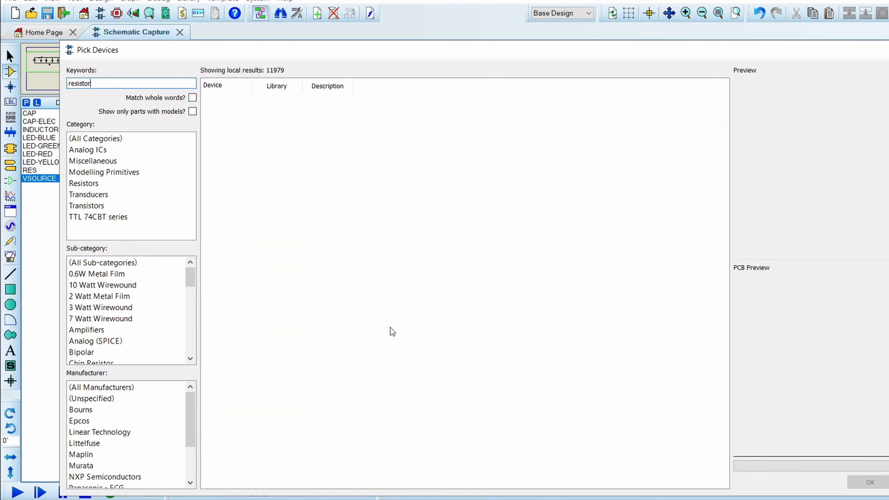
click(328, 290)
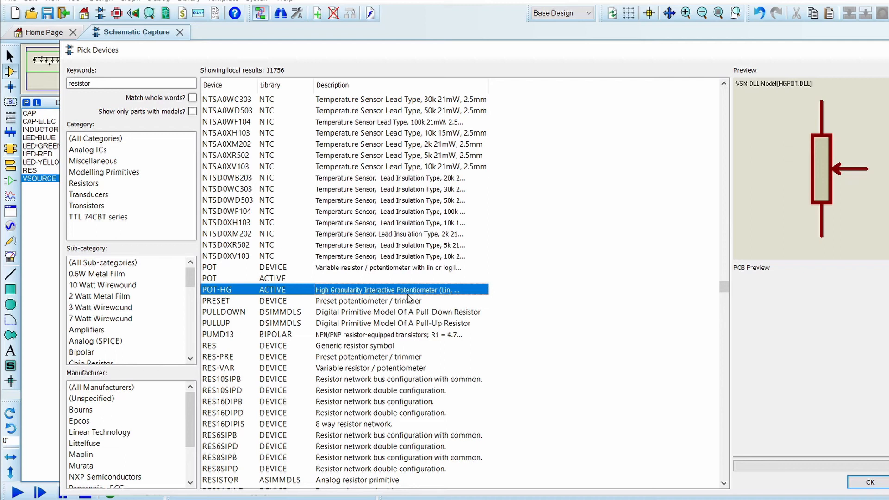
click(868, 482)
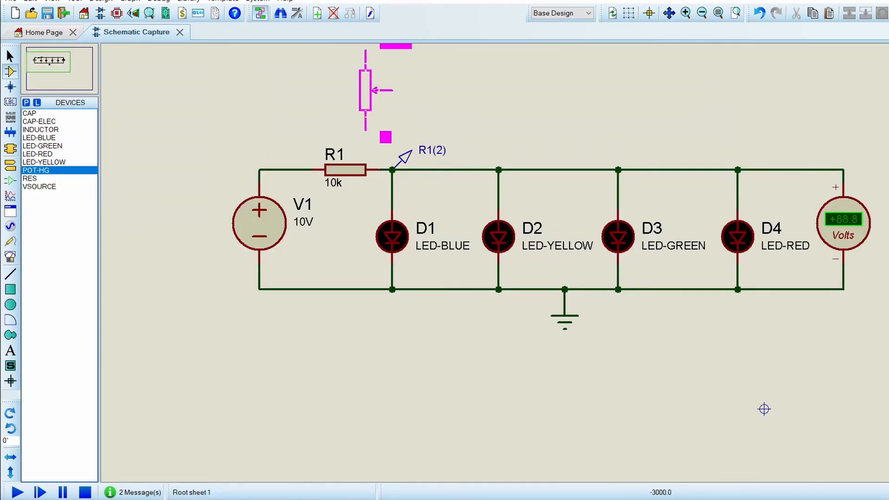
click(365, 90)
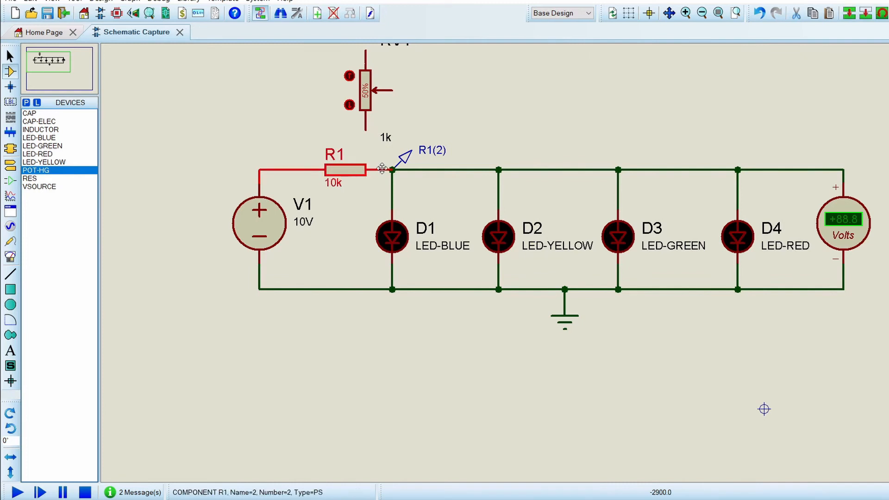
Step: Delete the wire between R1 and the LED rail, and move R1 up and to the left of the potentiometer
right_click(390, 166)
key(Escape)
double_click(361, 172)
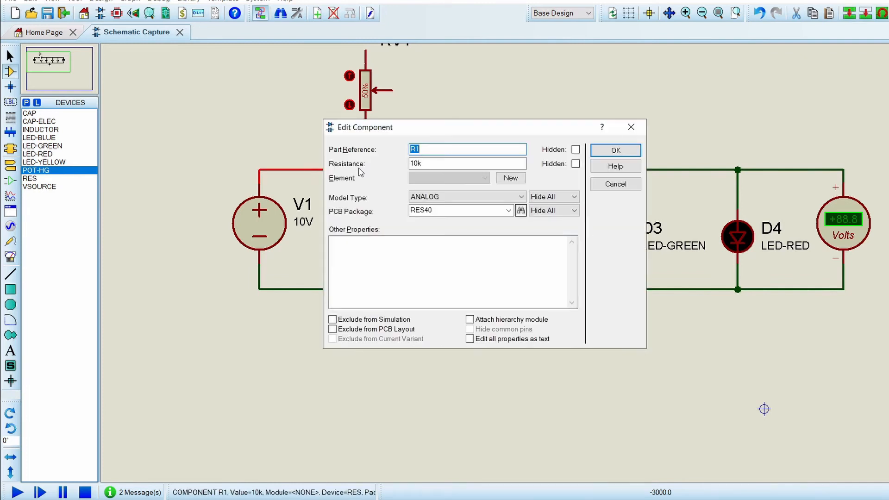
click(618, 150)
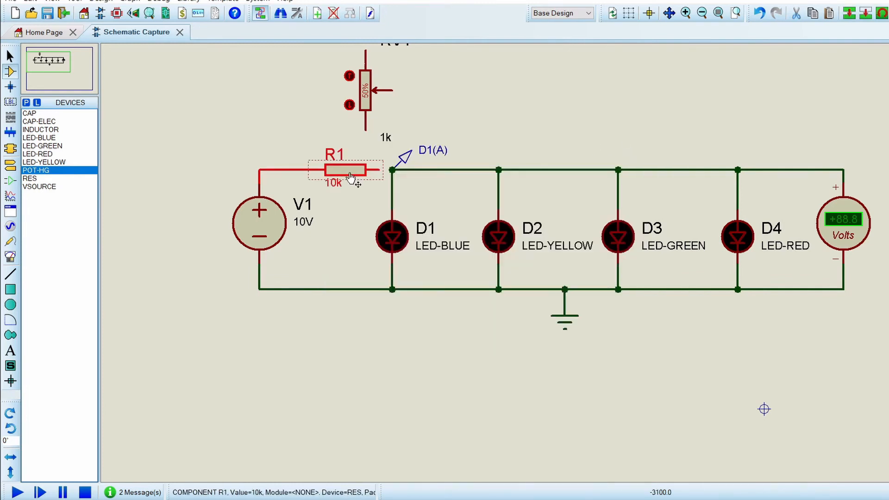
drag(356, 171, 288, 104)
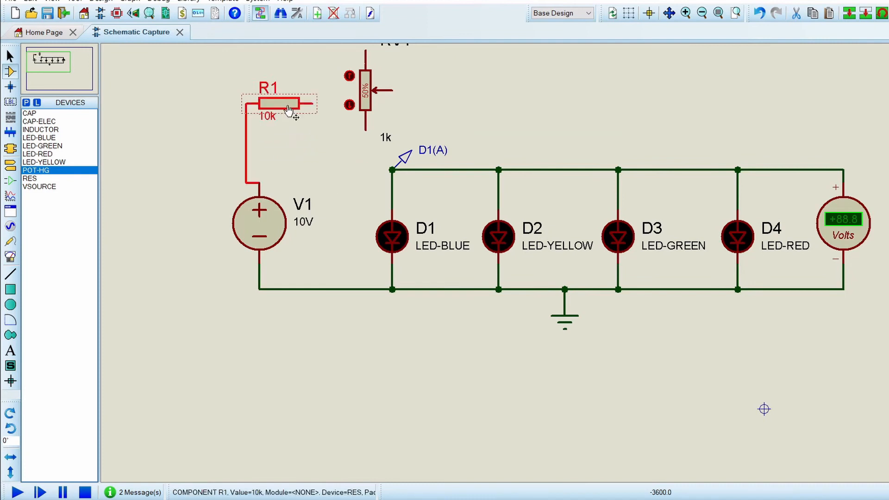
Step: Move potentiometer RV1 down between R1 and the LED branches and wire its upper terminal to R1's free end
click(363, 105)
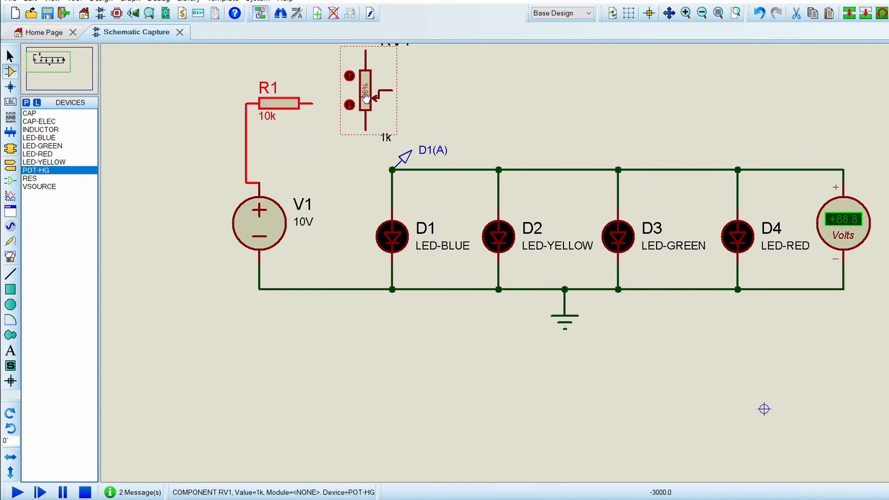
right_click(363, 106)
click(389, 91)
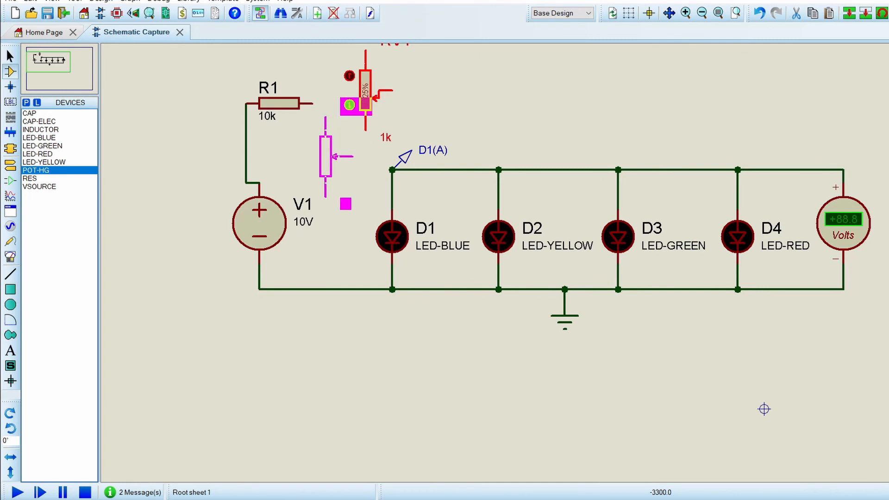
click(350, 156)
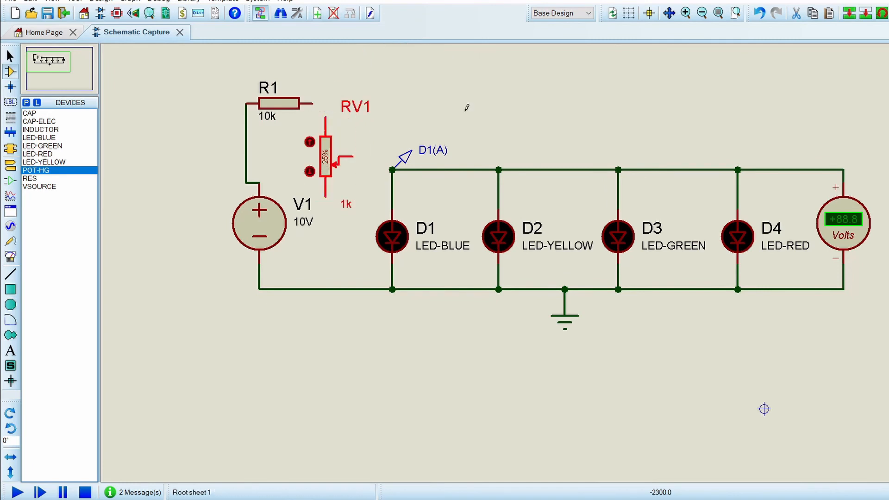
click(326, 116)
click(316, 103)
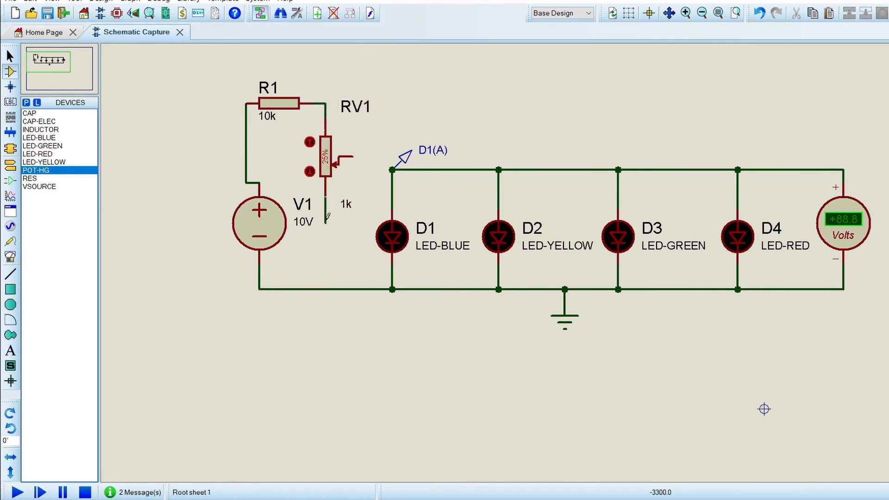
click(327, 288)
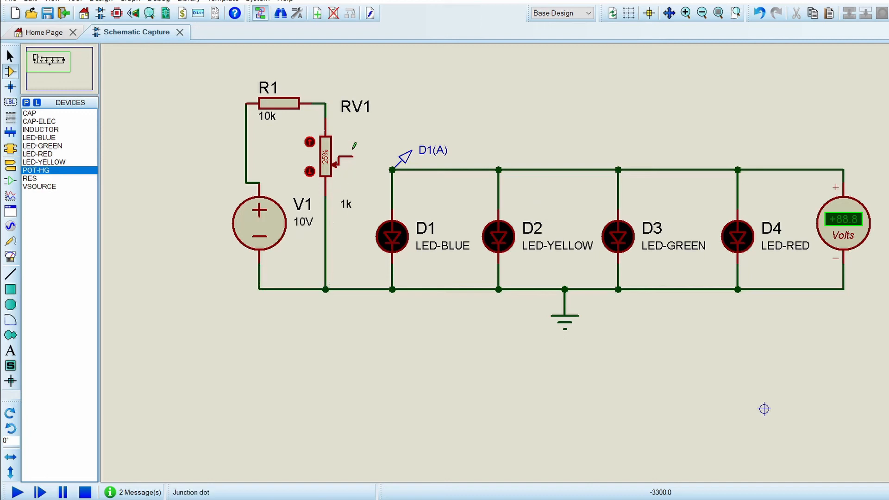
right_click(327, 248)
right_click(327, 248)
Step: Wire RV1's lower terminal to the LED rail at D1 and connect its wiper to that same wire
click(328, 161)
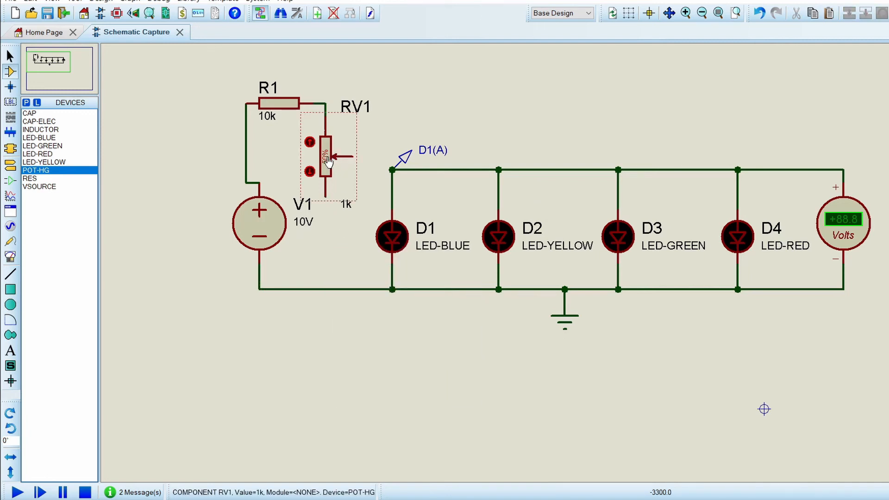
click(326, 196)
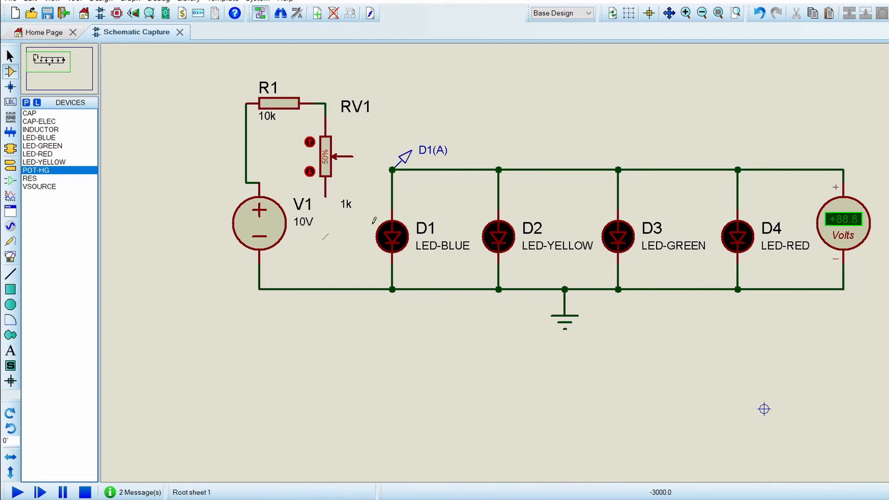
click(326, 236)
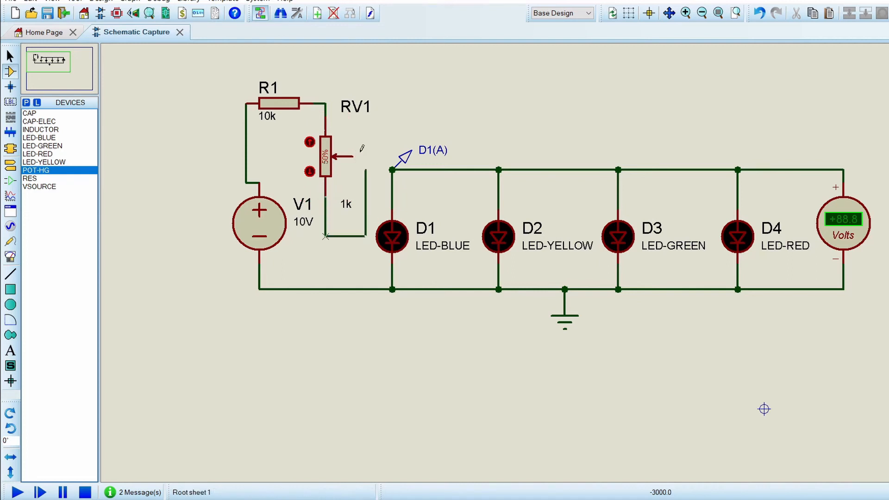
click(390, 169)
click(353, 157)
click(365, 170)
Step: Set the value of potentiometer RV1 to 5k
double_click(347, 203)
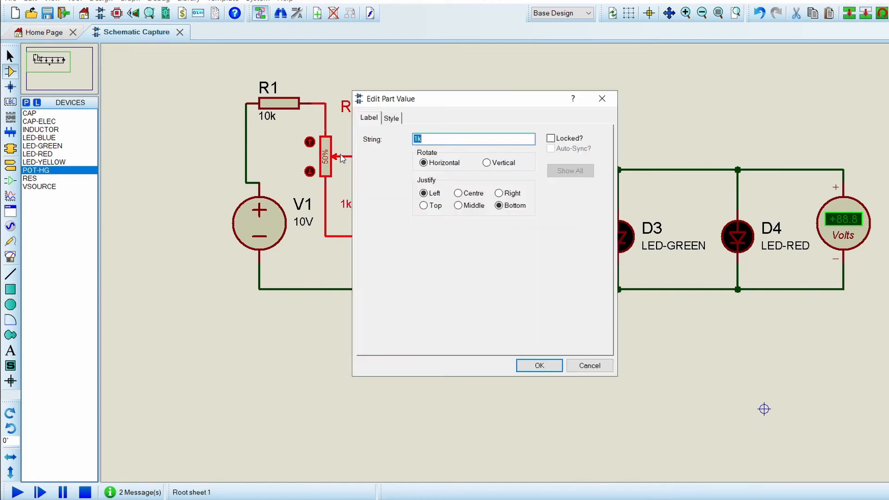
click(419, 138)
text(5)
key(Return)
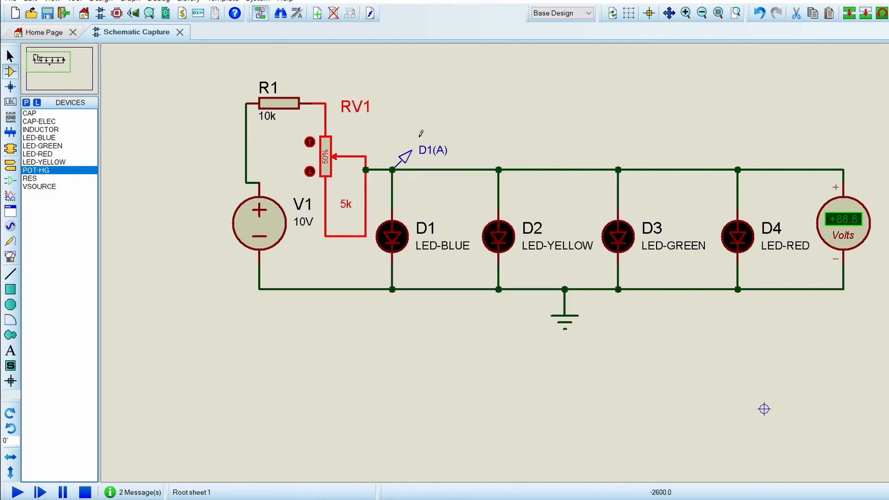
click(553, 109)
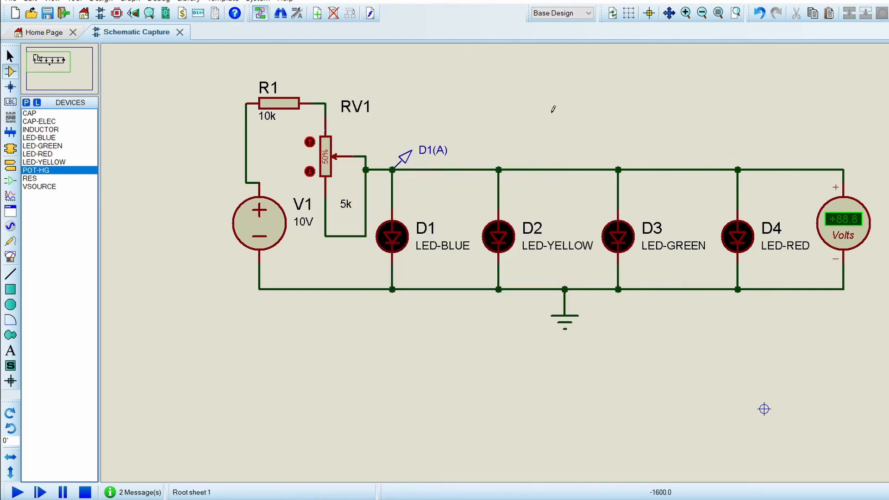
Step: Run the simulation, lower RV1's wiper to 37% and stop the simulation
click(17, 492)
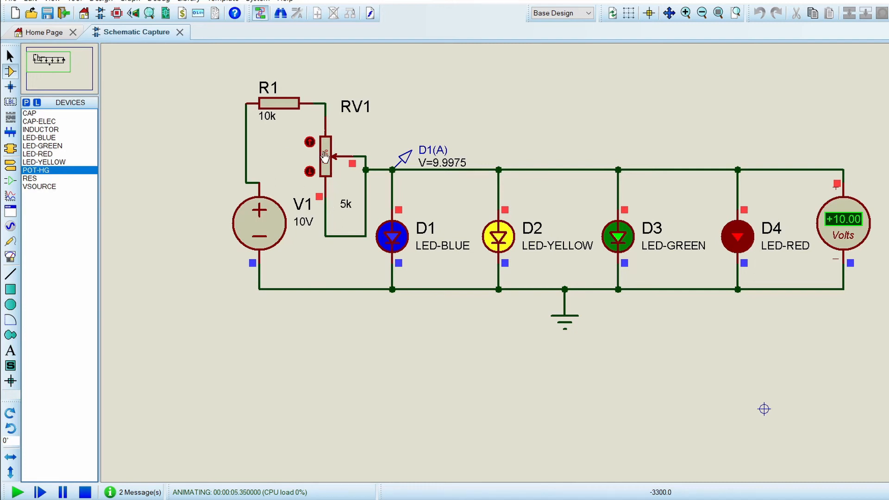
click(309, 172)
click(84, 492)
Step: Delete the wire joining RV1's lower terminal to the LED rail and wire that terminal to the ground rail instead
right_click(335, 232)
right_click(335, 232)
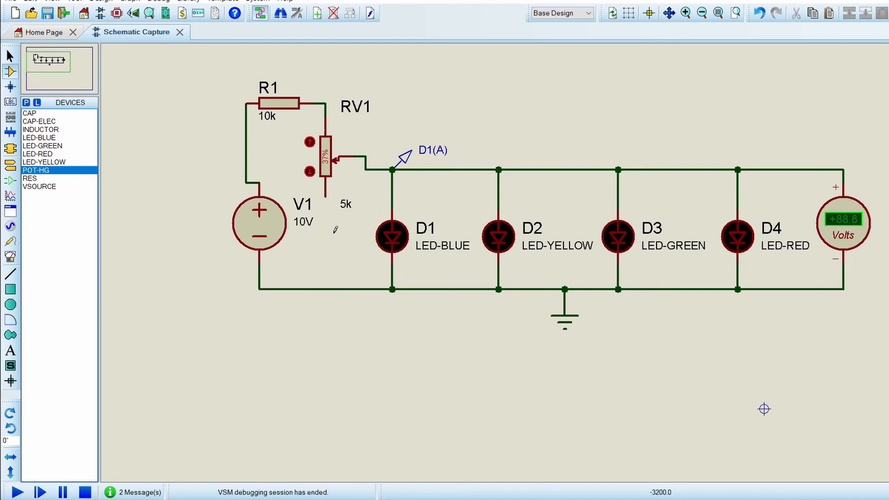
click(326, 195)
click(325, 289)
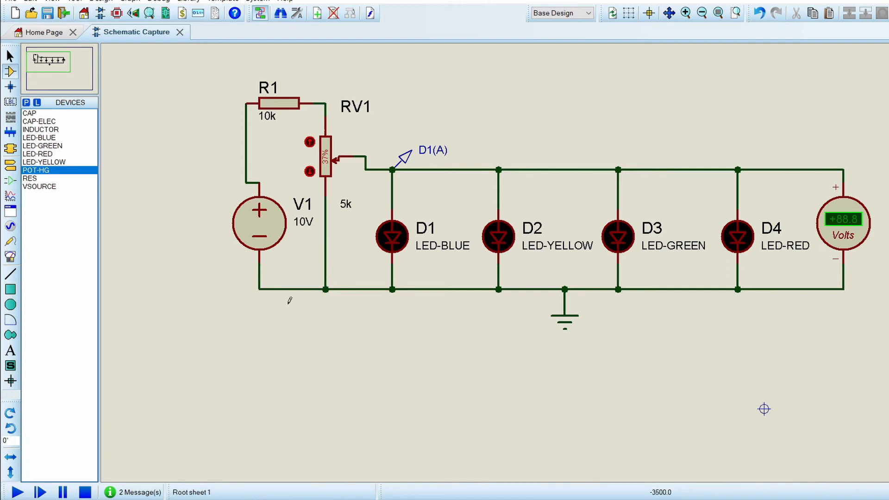
Step: Run the simulation and lower RV1's wiper to about 1%
click(19, 491)
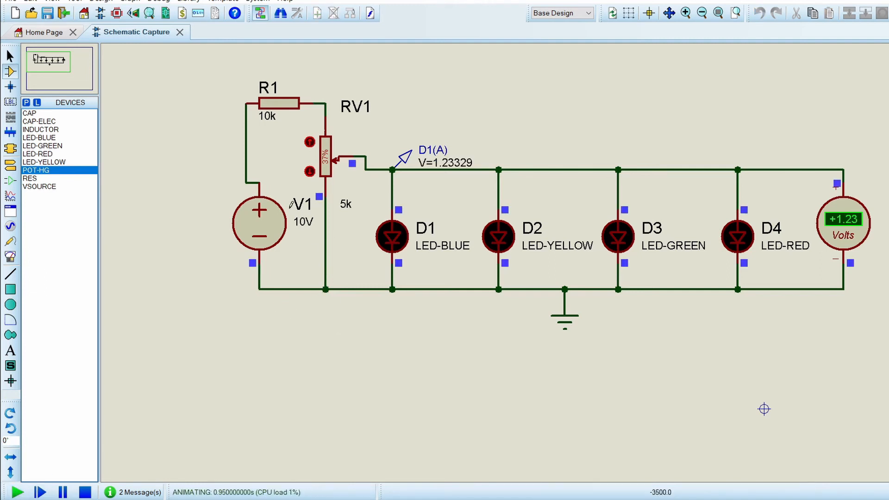
click(309, 172)
click(310, 172)
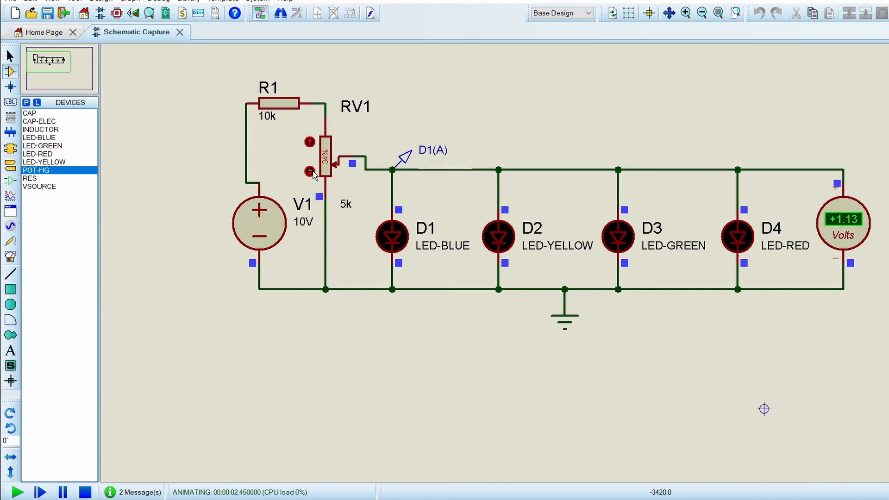
click(310, 172)
click(309, 172)
click(310, 172)
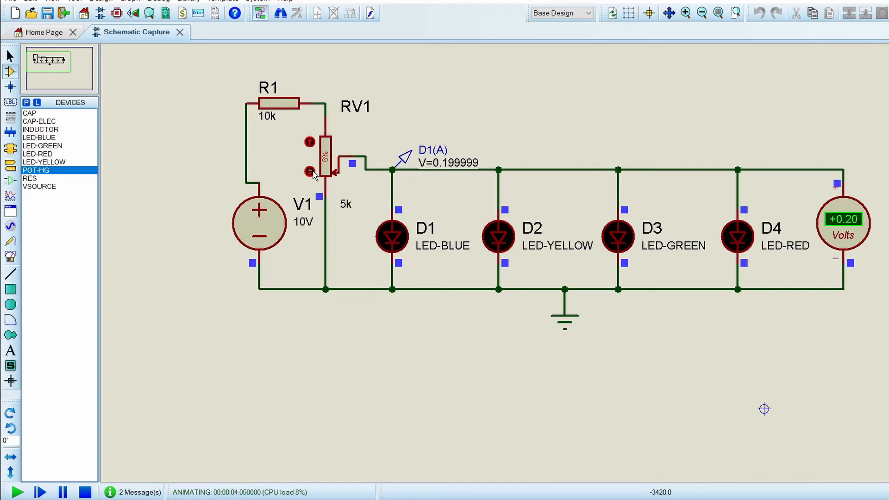
click(310, 172)
Step: Raise RV1's wiper gradually to 100% while watching the LED voltage
click(310, 143)
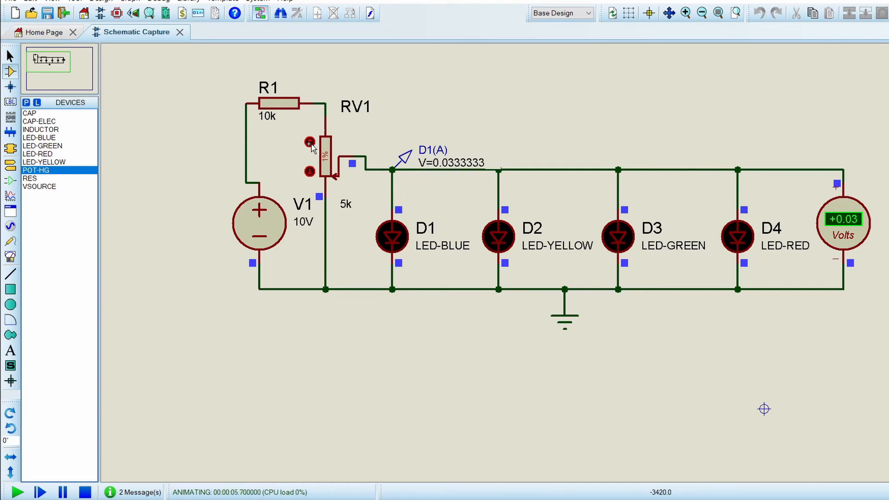
click(310, 142)
click(309, 142)
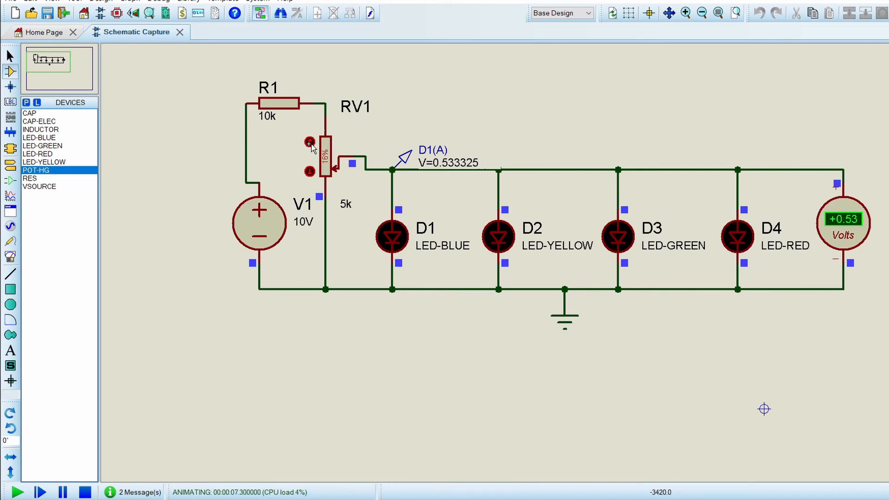
click(309, 143)
click(310, 142)
click(310, 143)
click(310, 143)
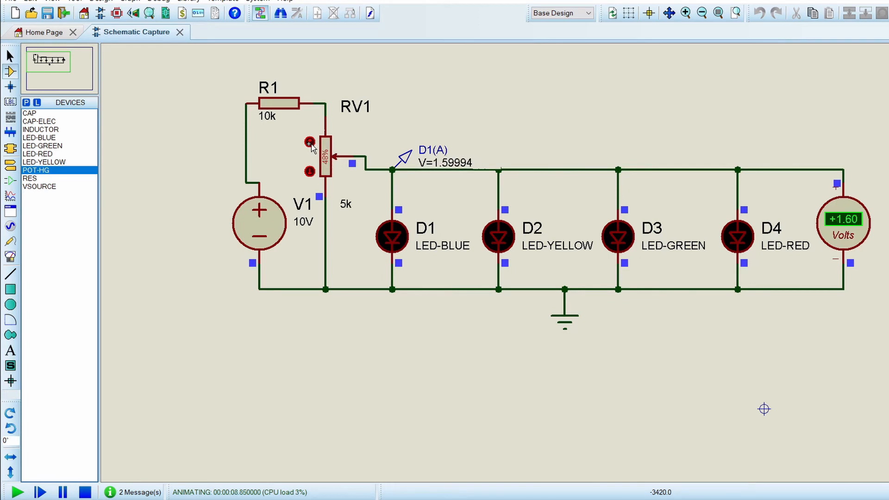
click(310, 143)
click(310, 143)
click(310, 142)
click(310, 143)
click(310, 143)
click(310, 142)
click(310, 143)
click(310, 143)
click(310, 143)
click(310, 143)
click(310, 143)
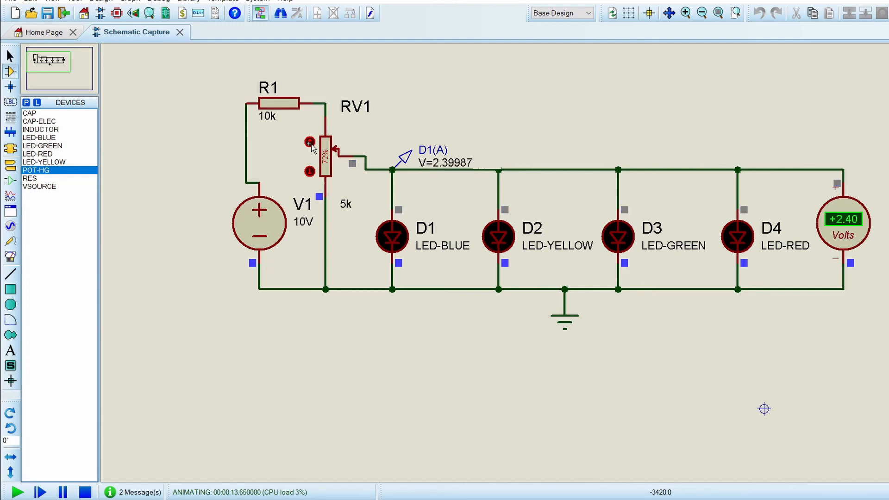
click(310, 142)
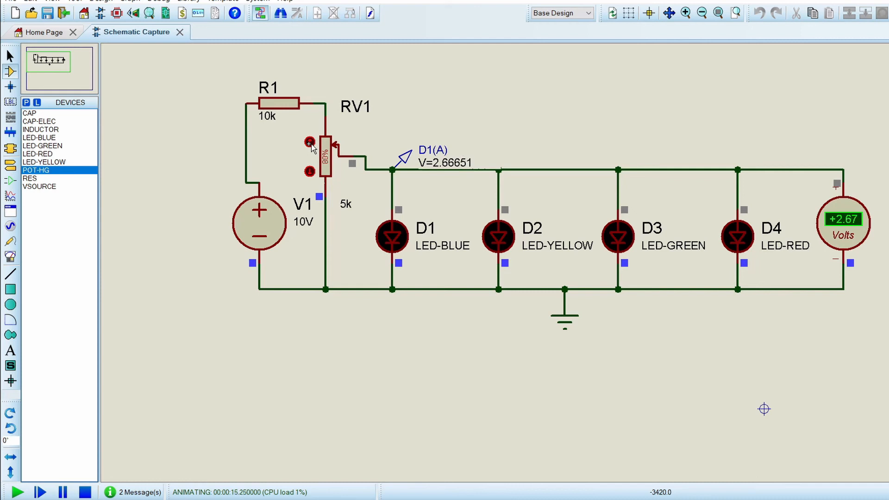
click(310, 142)
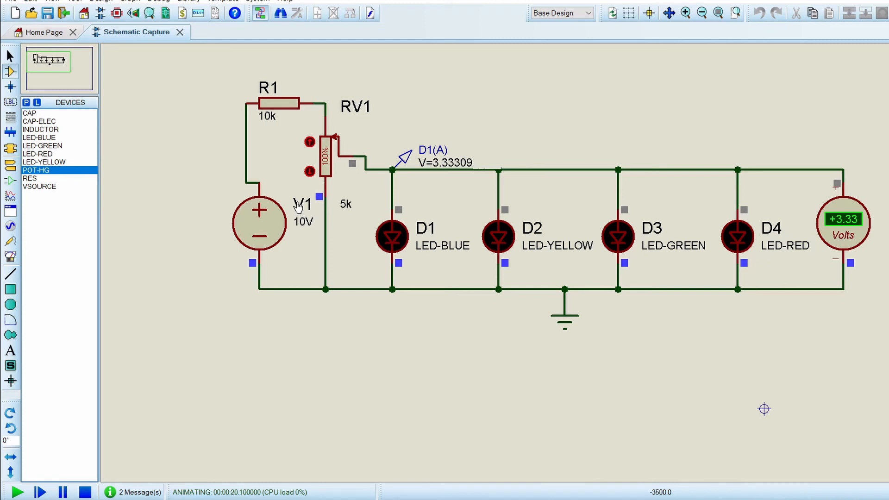
Step: Lower RV1's wiper to 43% and stop the simulation
click(309, 172)
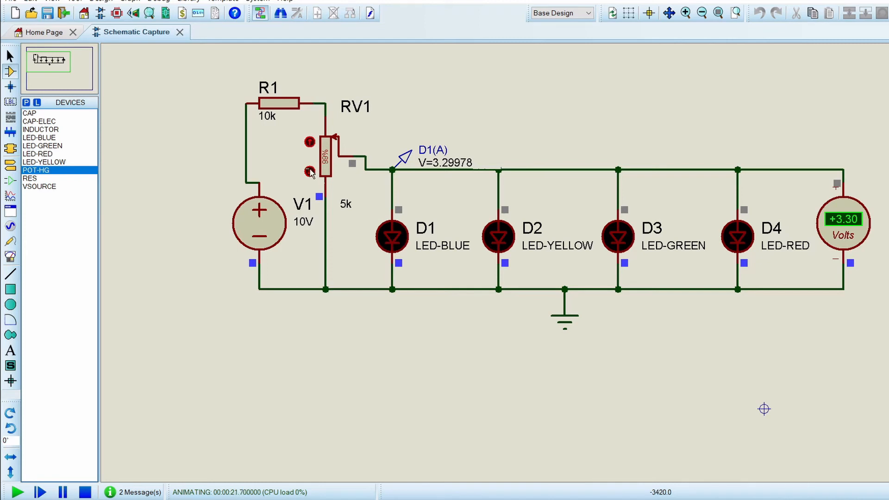
click(310, 172)
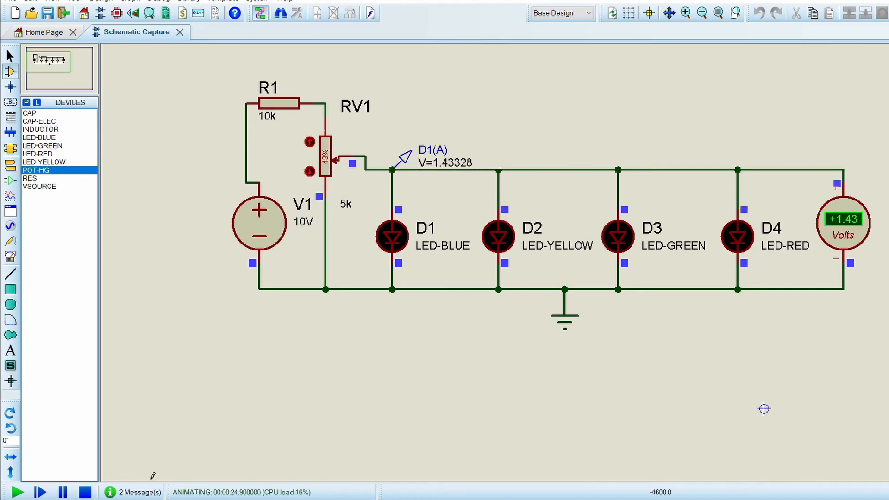
click(84, 492)
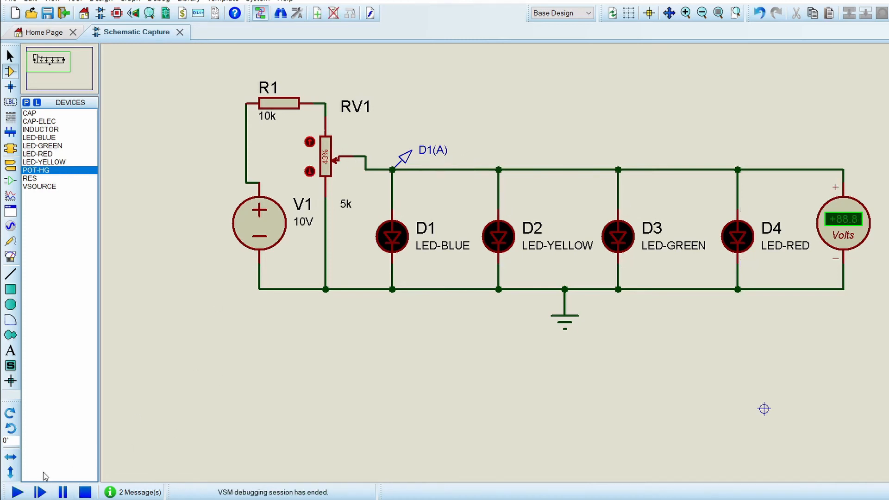
Step: Switch to Calculator, divide the 10 V supply by the resistance to get the current in scientific notation, and close it
key(super)
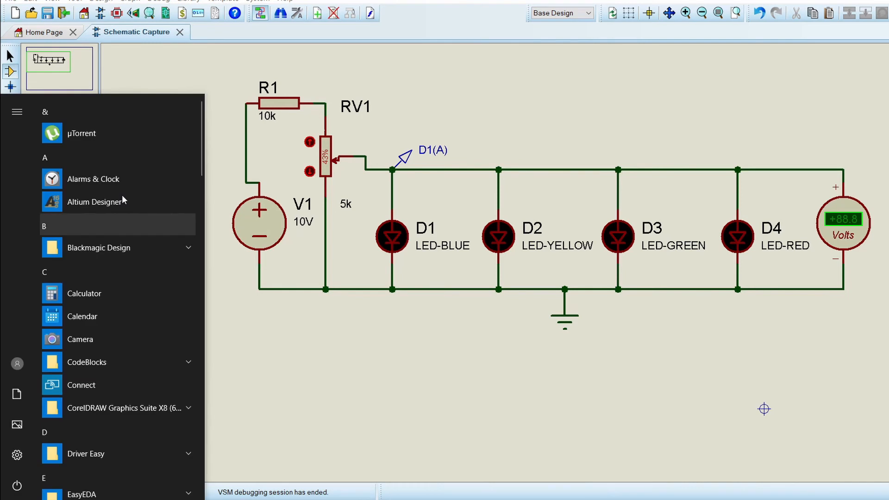
click(118, 302)
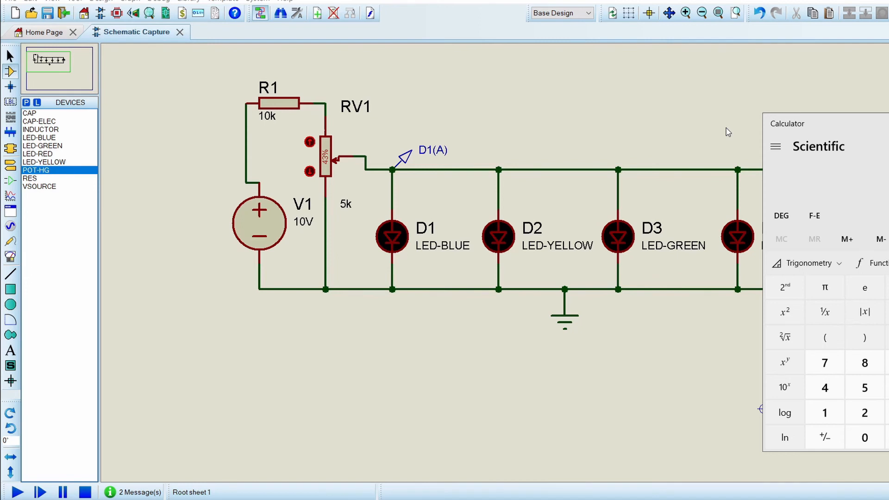
drag(839, 124, 731, 106)
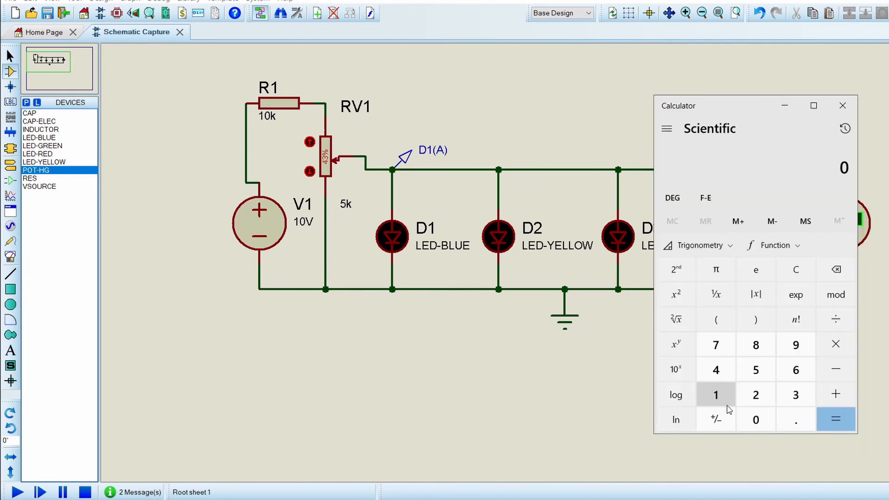
text(10)
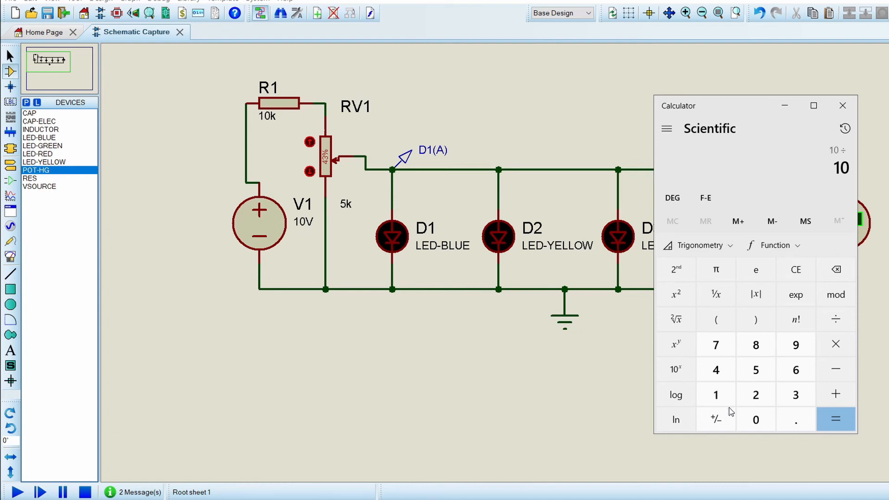
text(15)
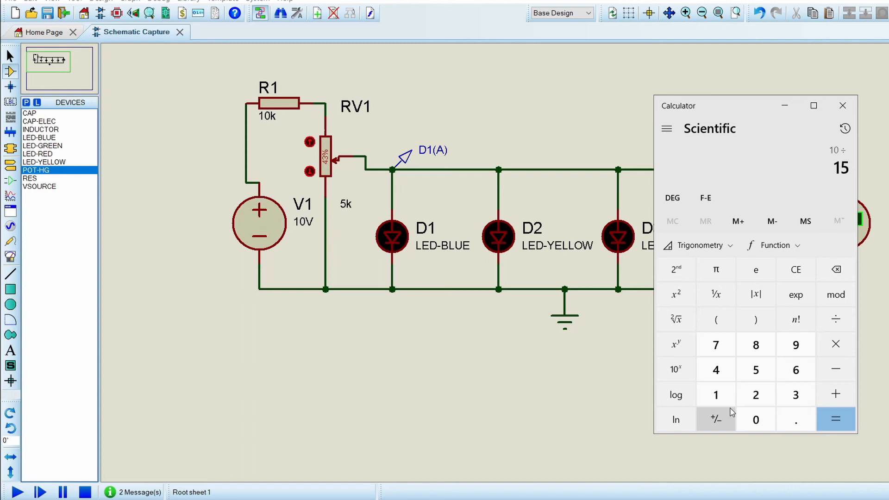
text(00)
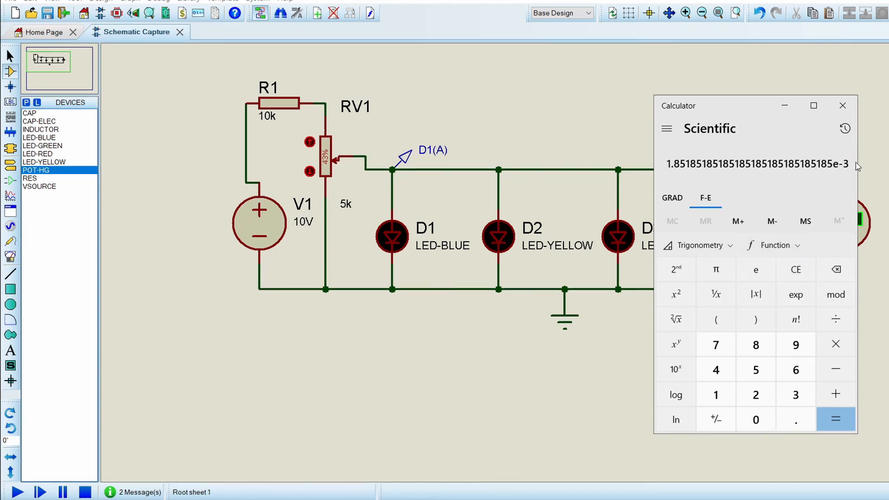
click(850, 109)
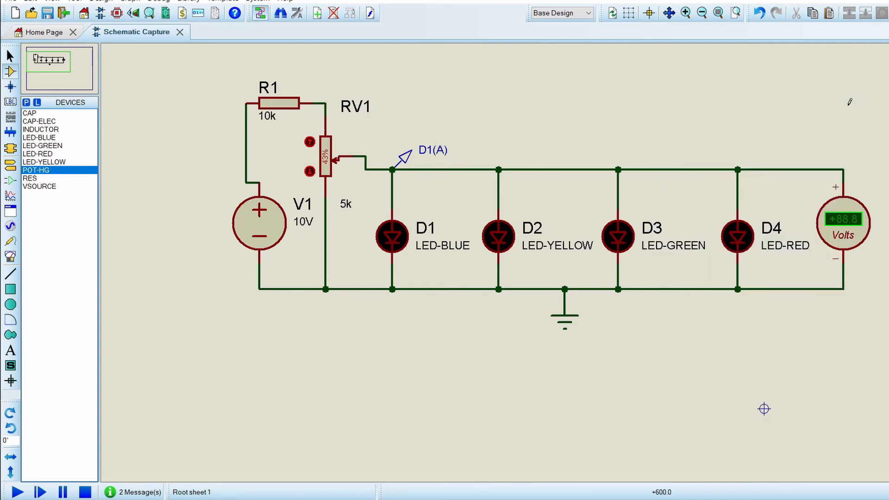
Step: Set the resistance of R1 to 1k
double_click(278, 103)
drag(418, 164, 405, 165)
text(1k)
key(Return)
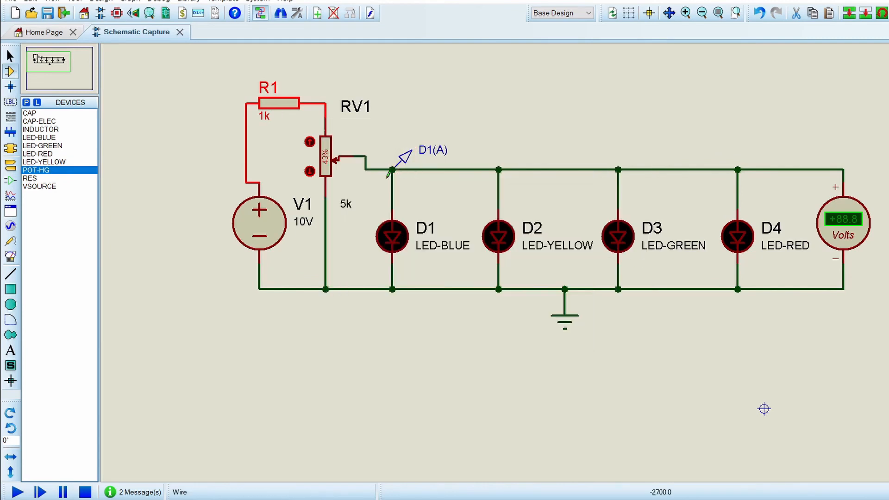
Step: Run the simulation with the new R1 value and lower RV1's wiper to about 32% or less
click(17, 492)
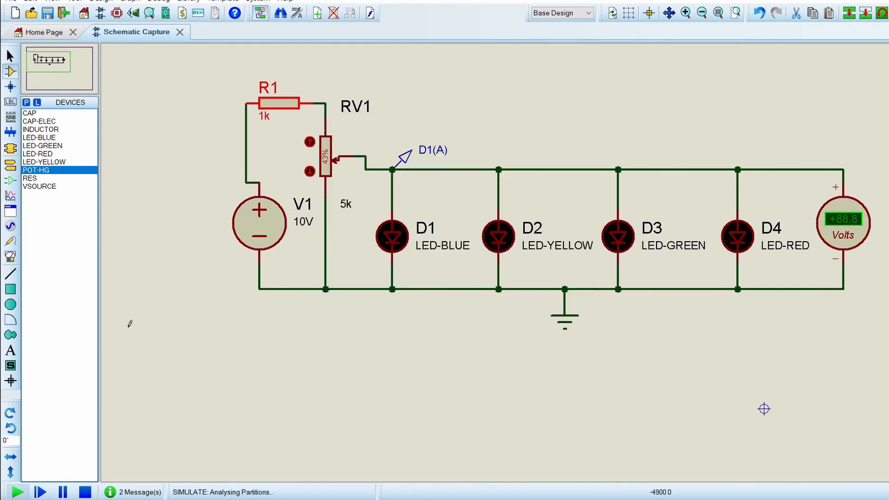
click(309, 172)
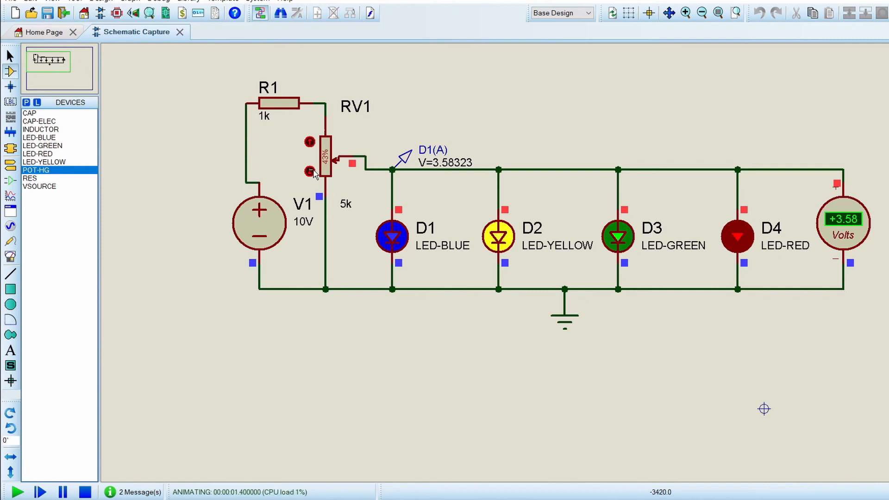
click(310, 171)
click(309, 172)
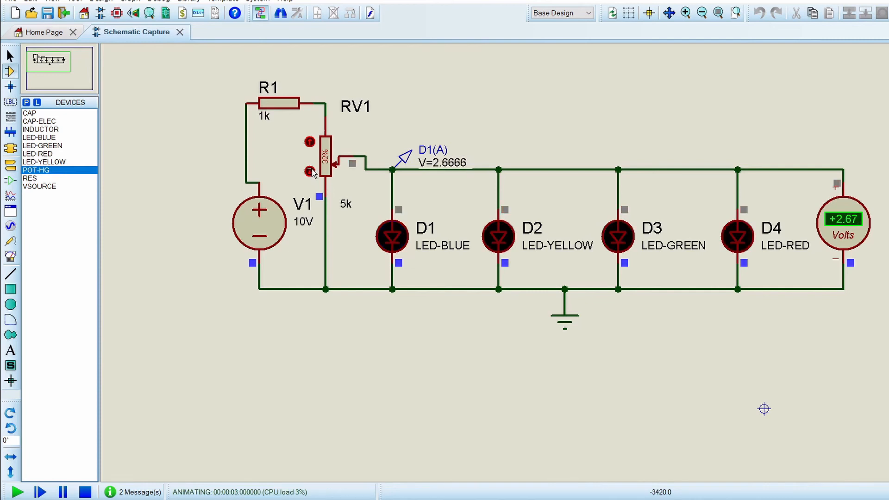
click(309, 172)
Step: Raise RV1's wiper step by step to 57% in the running simulation
click(310, 141)
click(310, 141)
click(310, 141)
click(310, 142)
click(310, 142)
click(310, 141)
click(309, 141)
click(309, 142)
click(310, 141)
click(310, 141)
click(309, 141)
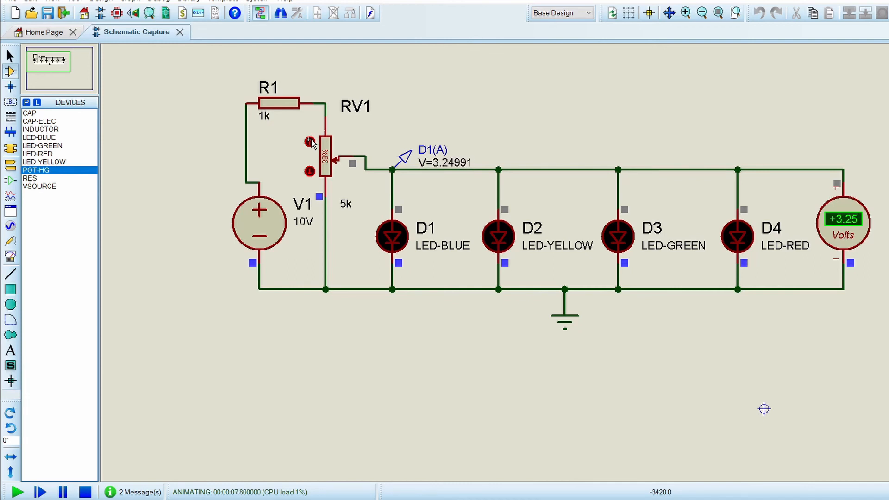
click(309, 141)
click(310, 141)
click(310, 141)
click(309, 141)
click(310, 141)
click(310, 141)
click(310, 141)
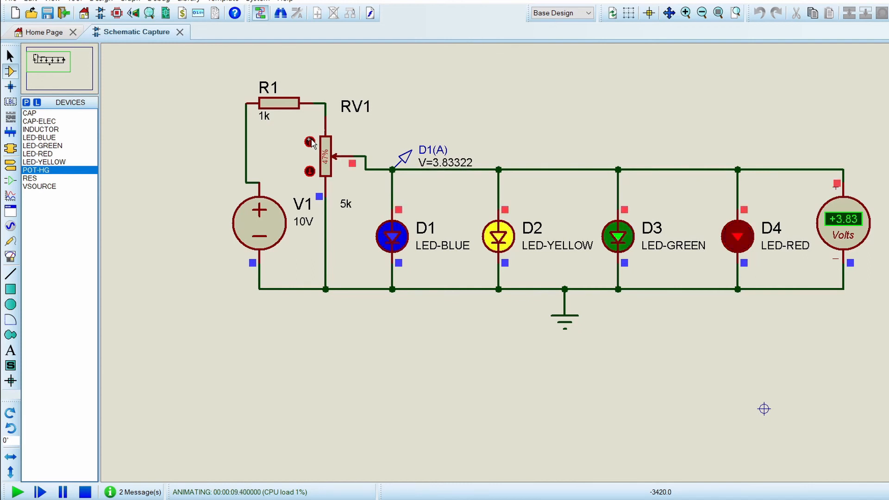
click(310, 141)
click(310, 141)
click(310, 142)
click(310, 141)
click(310, 141)
click(310, 141)
click(310, 141)
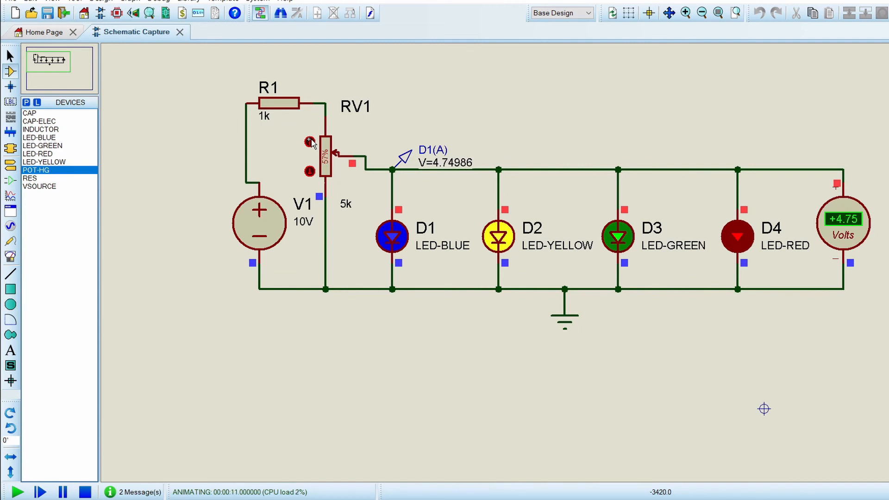
Step: Raise RV1's wiper to 62% in the running simulation, and stop the simulation
click(310, 142)
click(310, 141)
click(310, 141)
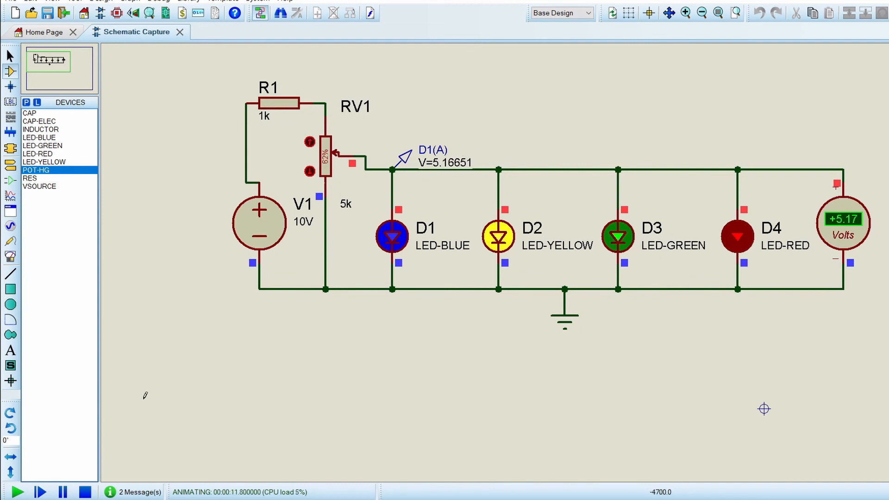
click(85, 492)
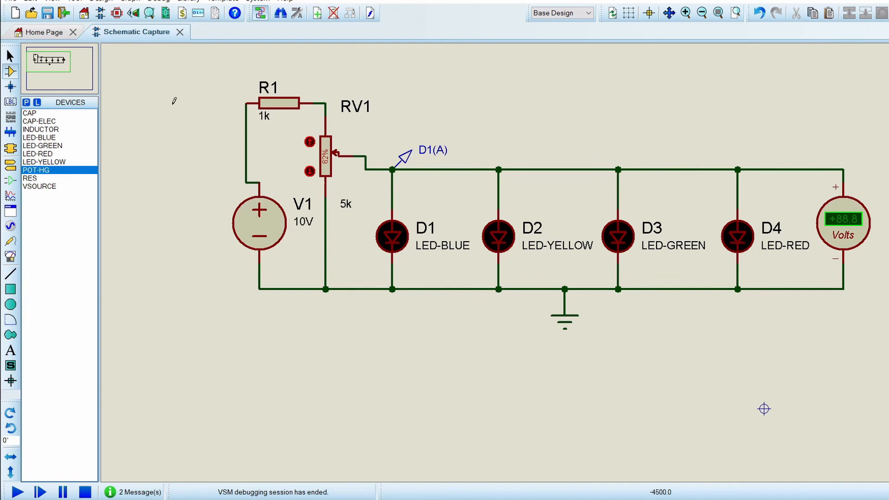
Step: Delete the entire LED voltage-divider circuit from the schematic sheet
drag(167, 74, 887, 356)
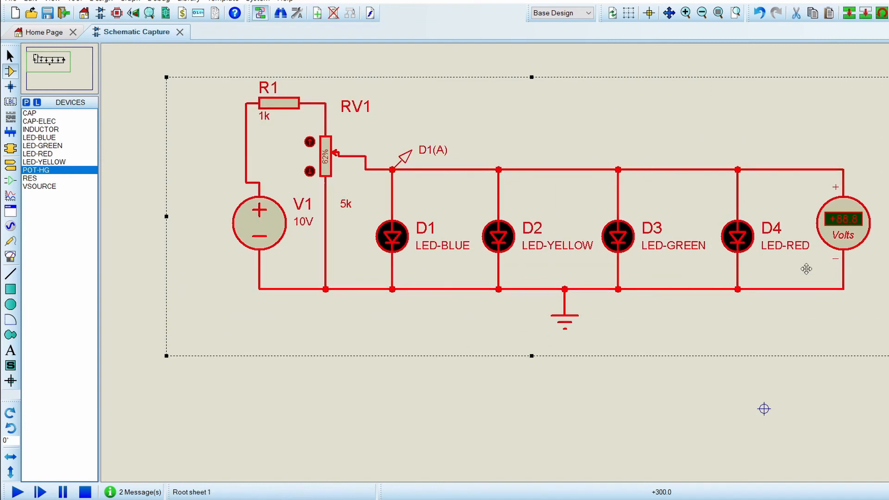
right_click(836, 231)
click(870, 307)
key(Delete)
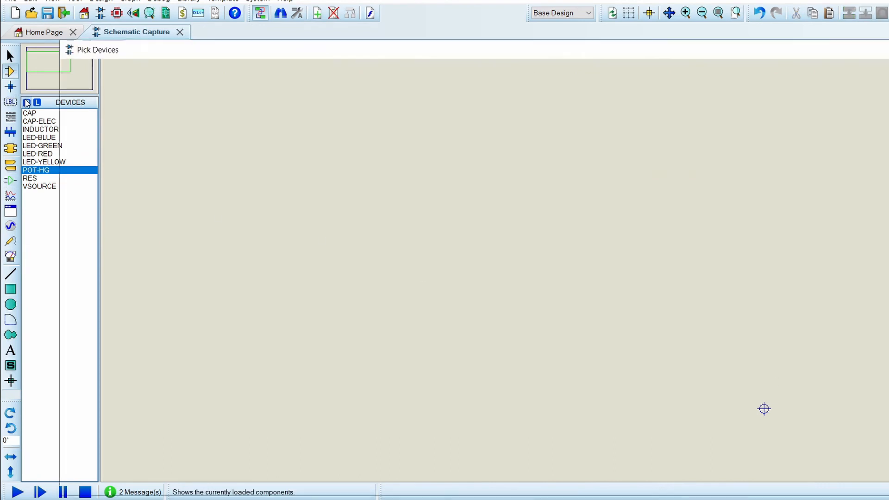
Step: Find the 555 Timer/Oscillator from the ANALOG library with the keyword 555 and place it on the empty sheet
click(26, 103)
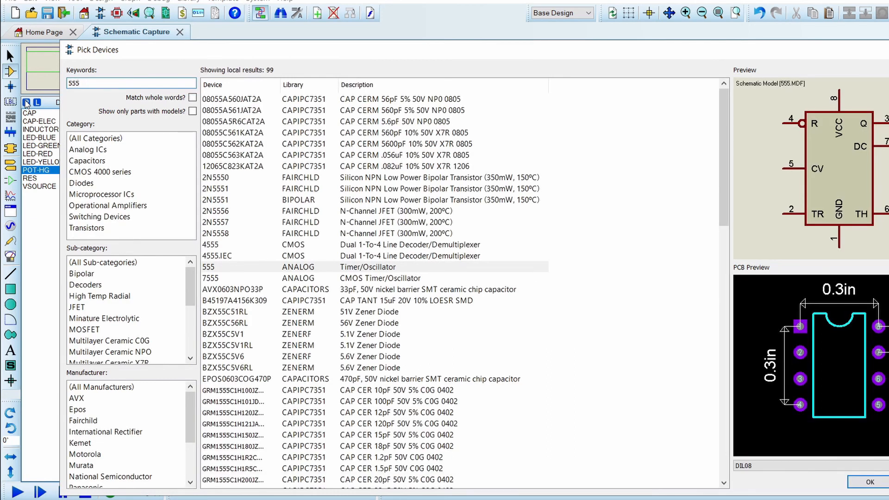
click(366, 278)
click(365, 269)
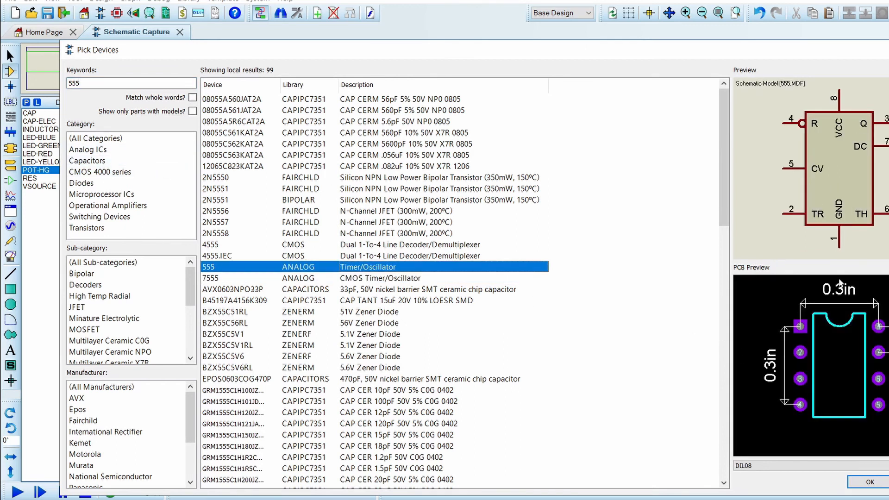
click(870, 482)
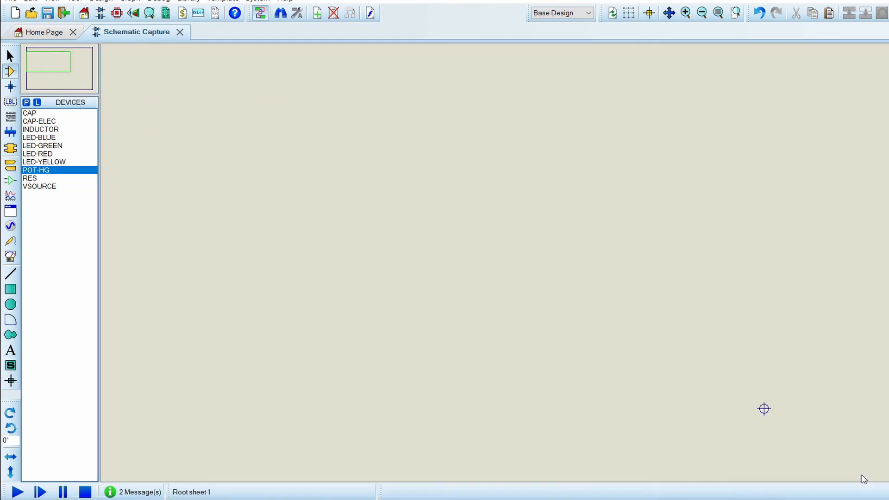
click(468, 259)
click(439, 218)
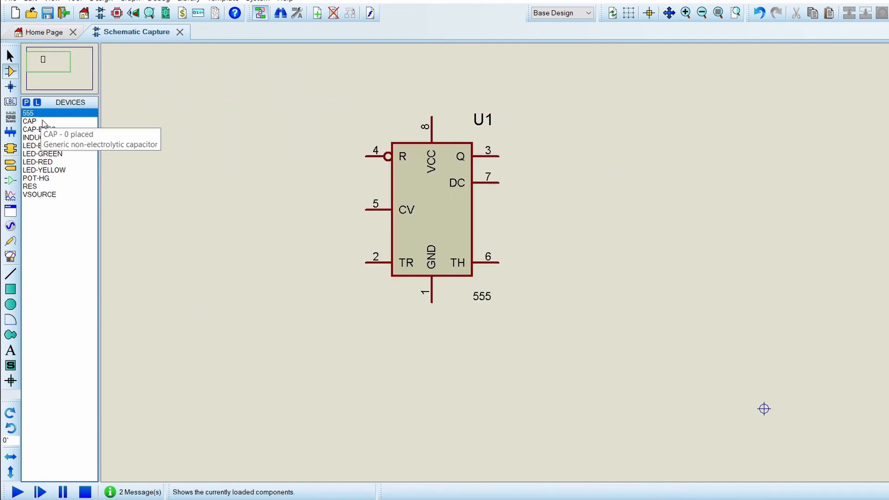
Step: Place a GROUND terminal below the 555 timer and wire it to the GND pin 1
click(10, 164)
click(38, 154)
click(432, 317)
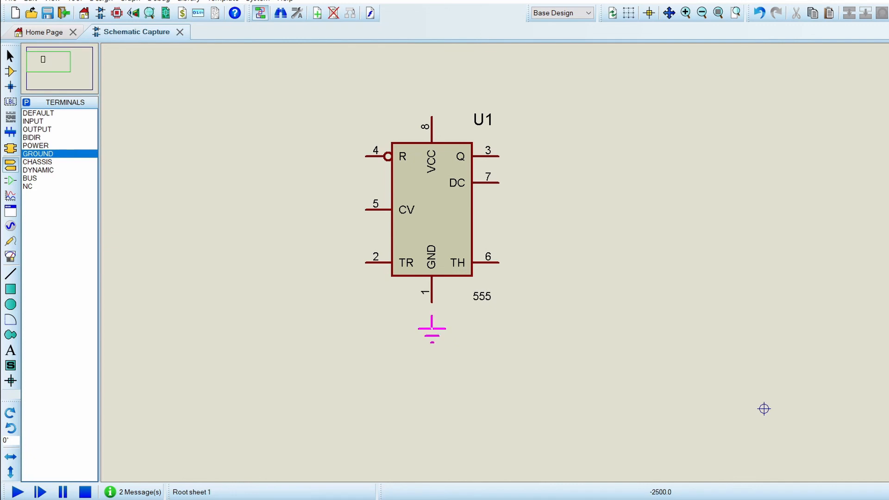
click(432, 317)
click(432, 317)
click(431, 302)
Step: Place a POWER terminal above the 555 timer and connect it to the VCC pin 8
click(35, 145)
click(432, 95)
click(433, 102)
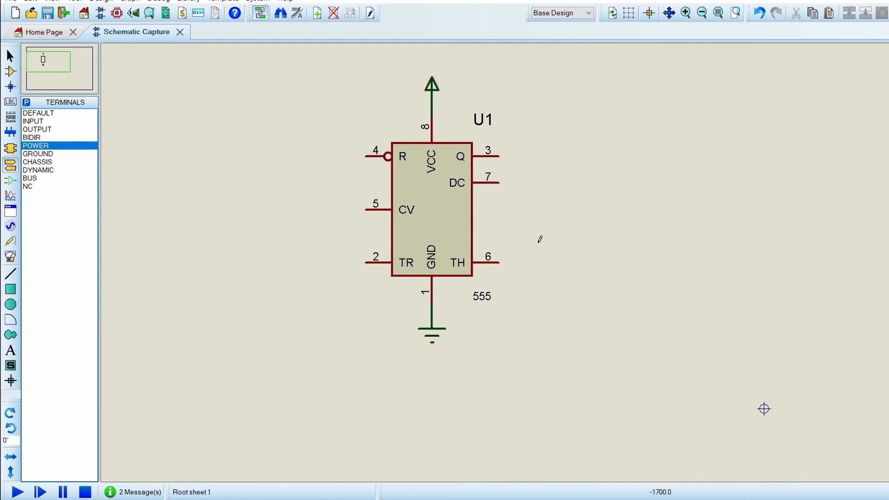
Step: Delete the 555 timer U1 from the sheet, leaving the power and ground terminals
right_click(430, 189)
right_click(430, 189)
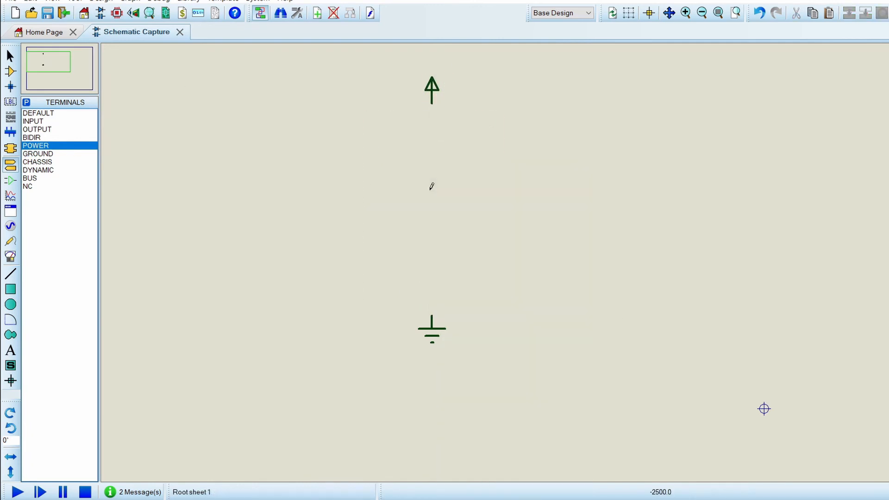
Step: Search the device library for stm32 and preview several STM32F103 and STM32F401 models, including STM32F103R4, STM32F401CD and STM32F401VB
click(10, 71)
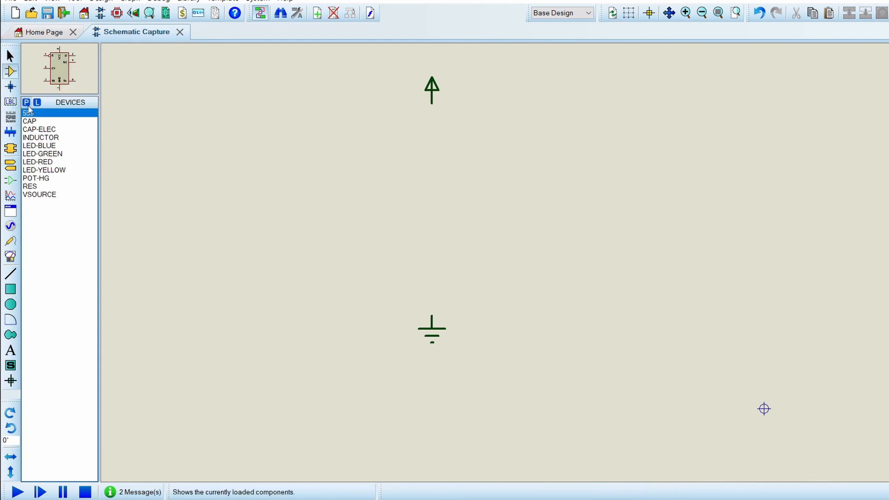
click(27, 103)
text(stm32)
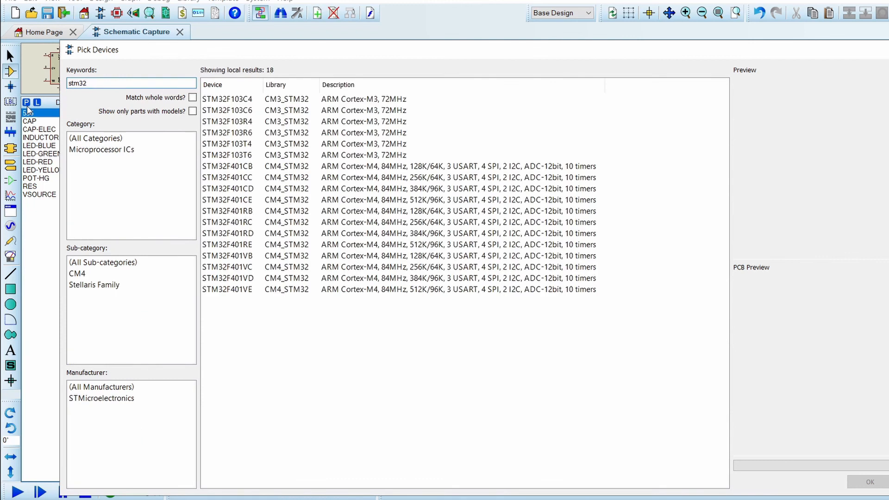
click(244, 98)
click(246, 110)
click(248, 121)
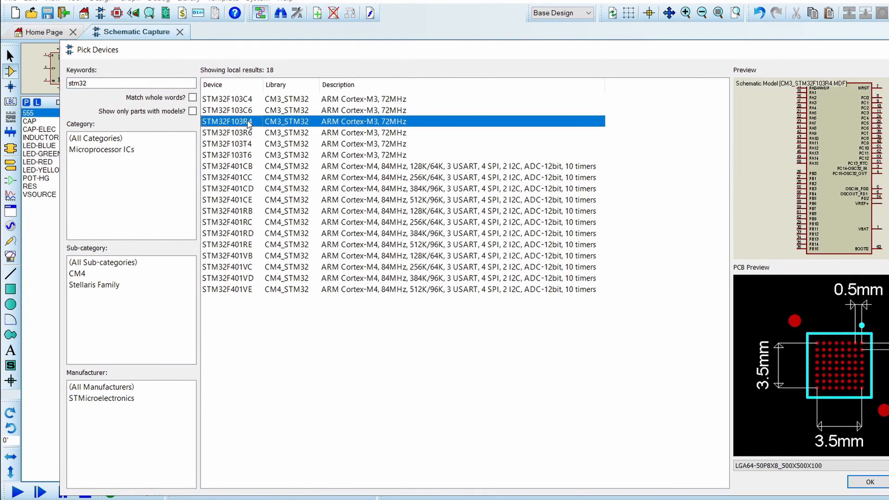
click(255, 133)
click(260, 154)
click(266, 188)
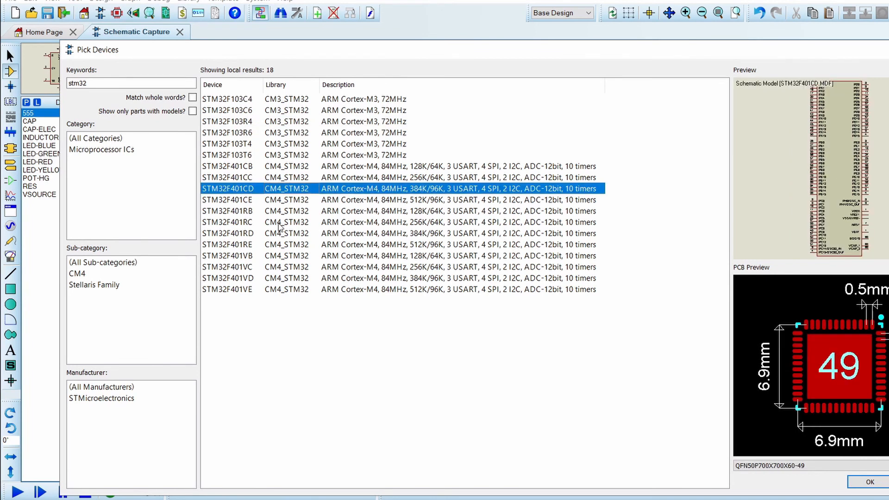
click(276, 222)
click(288, 259)
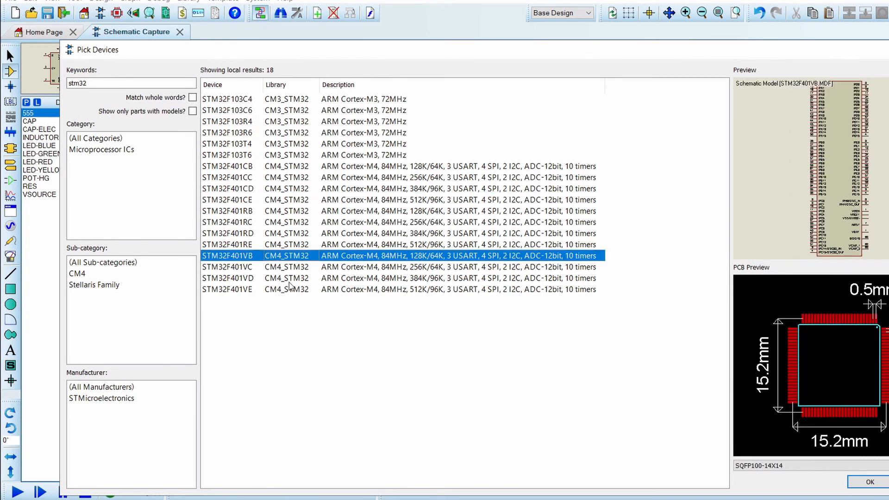
Step: Search the device library for pic18f and preview the PIC18F1330 and PIC18F4550 microcontrollers
double_click(112, 85)
text(pic)
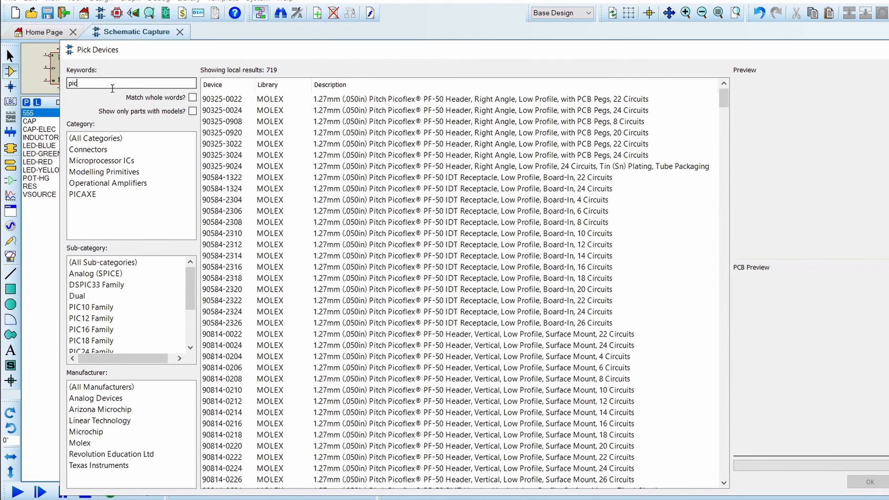
text(18f)
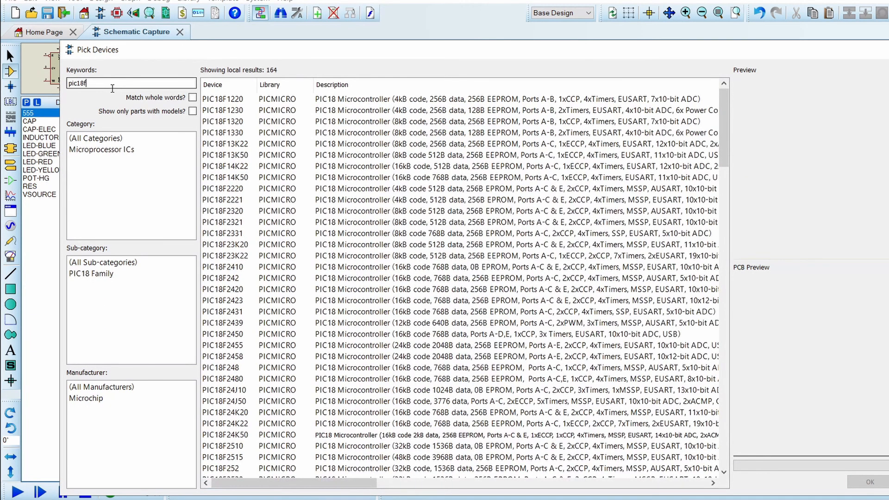
click(302, 128)
scroll(301, 127, down, 8)
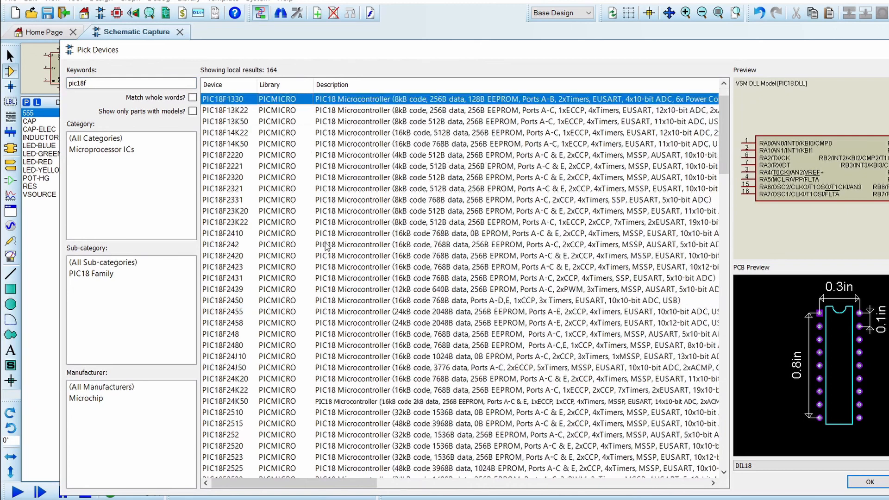
scroll(329, 253, down, 18)
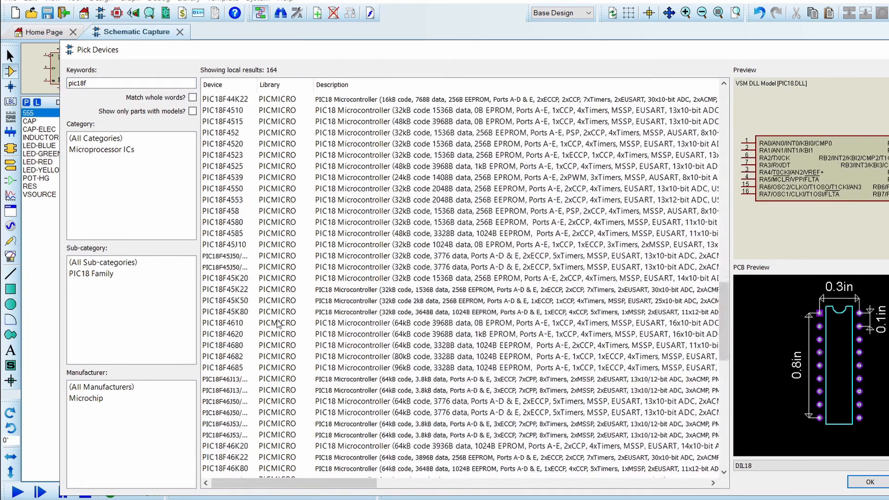
click(235, 194)
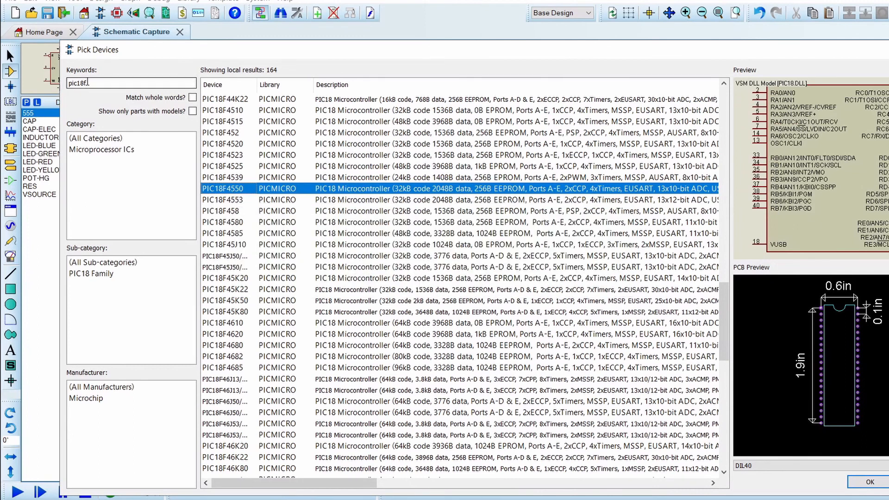
Step: Search the device library for at89c and preview the AT89C51 microcontroller
double_click(93, 84)
text(at)
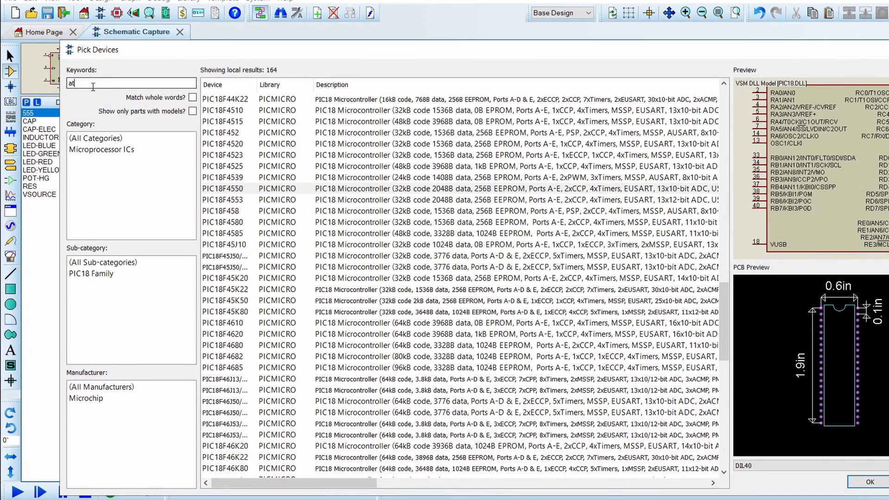
text(89)
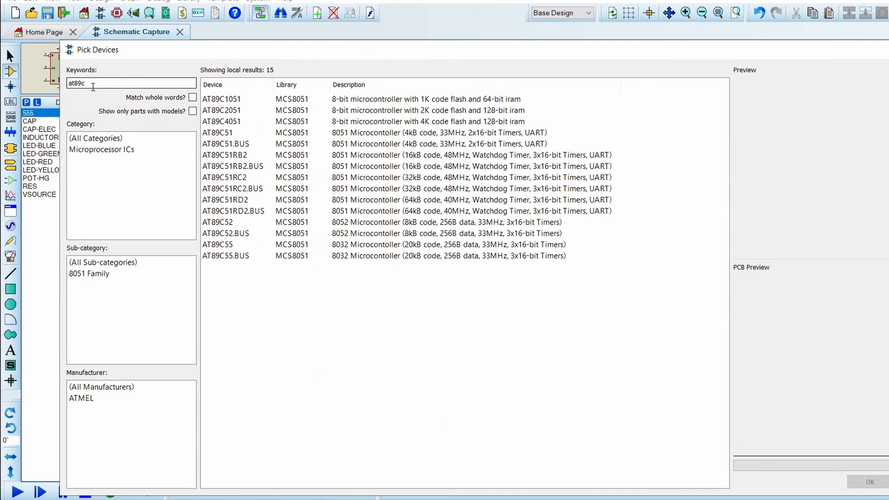
text(c)
click(327, 134)
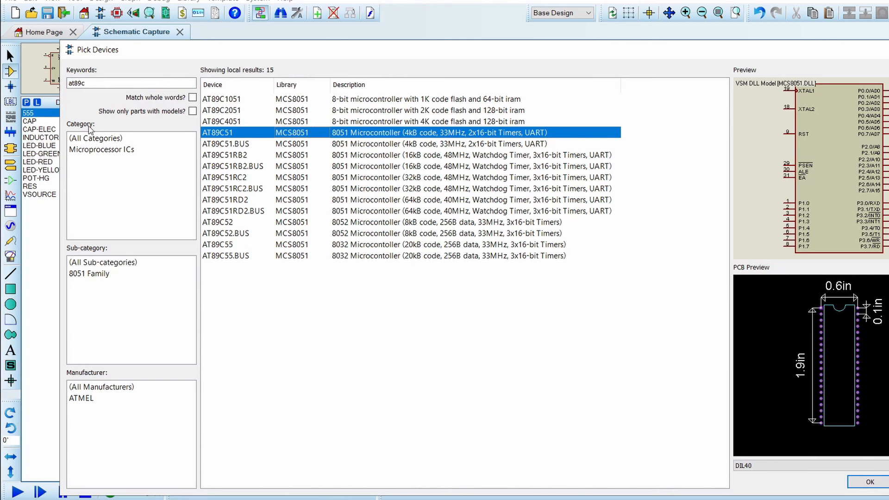
Step: Search the device library for l293 and preview the L293D four-channel driver
click(114, 85)
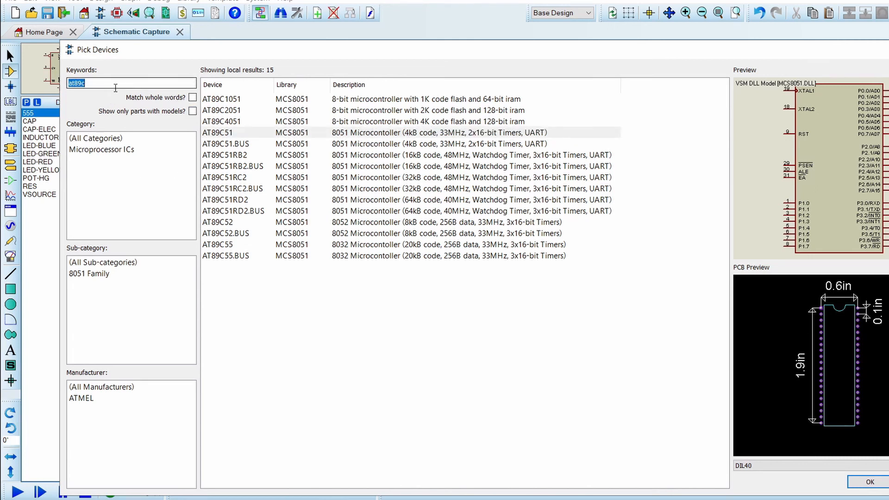
key(BackSpace)
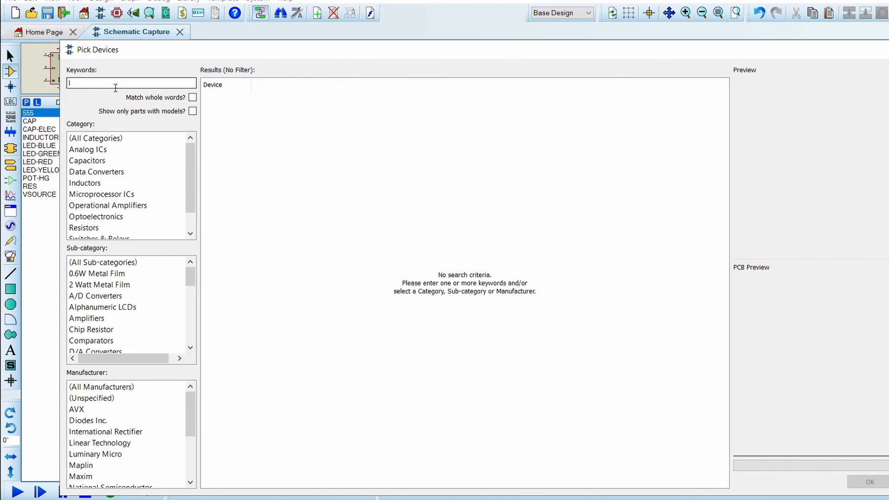
text(l29)
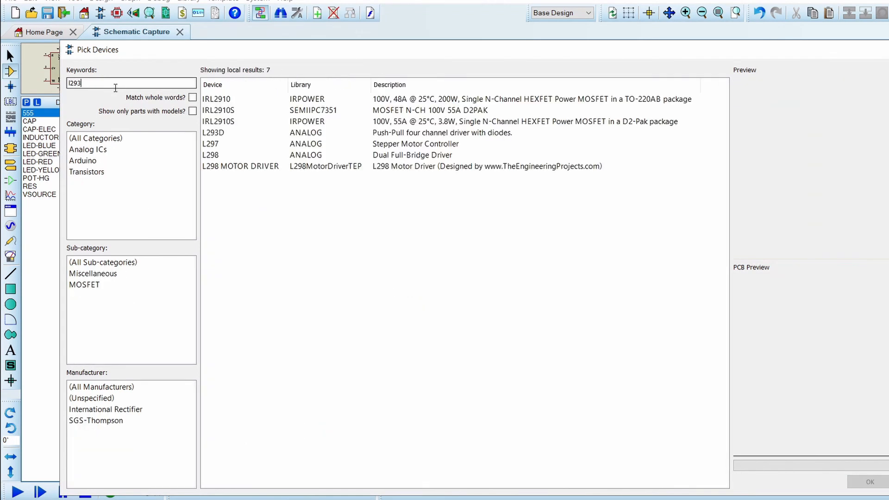
text(3)
click(362, 100)
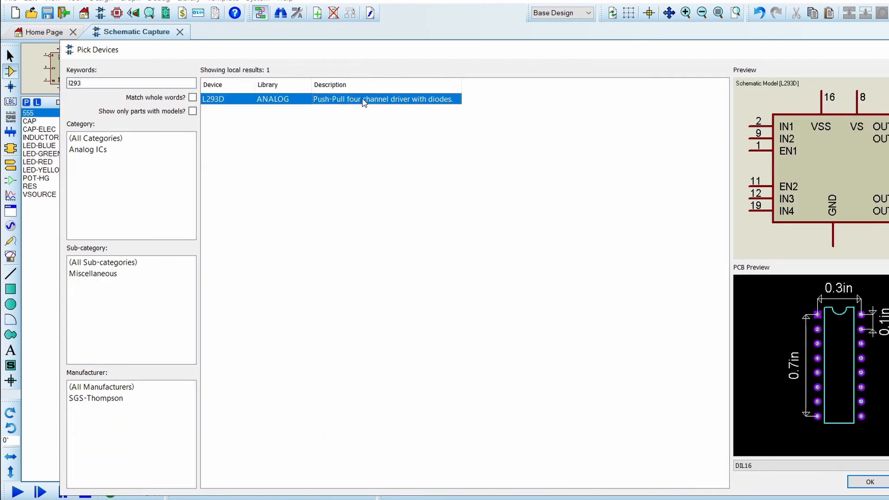
Step: Search the device library for the 7404 and 7408 logic gates
double_click(97, 82)
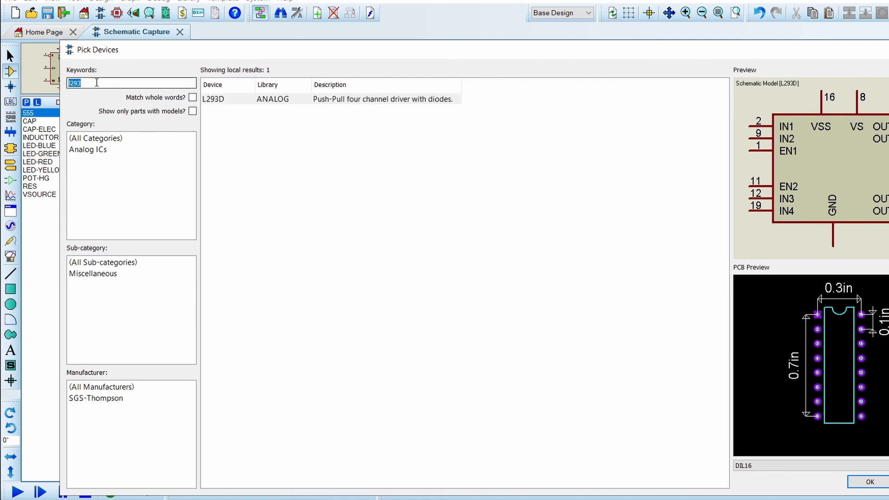
text(74)
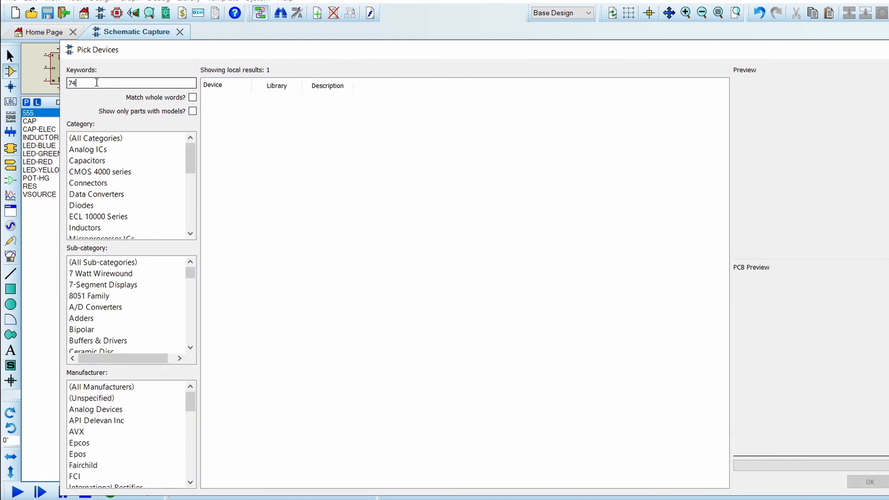
text(04)
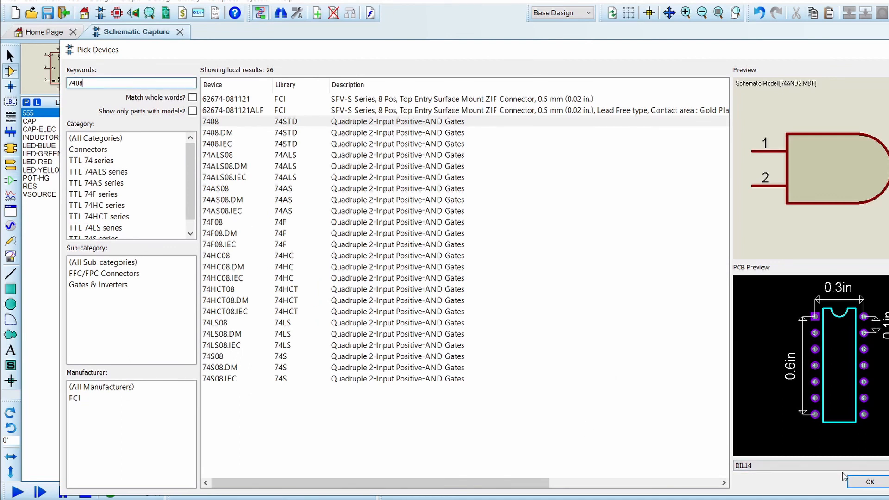
Step: Replace the keyword with adc, look through the matching devices and preview the LPC2114 microcontroller
key(BackSpace)
key(BackSpace)
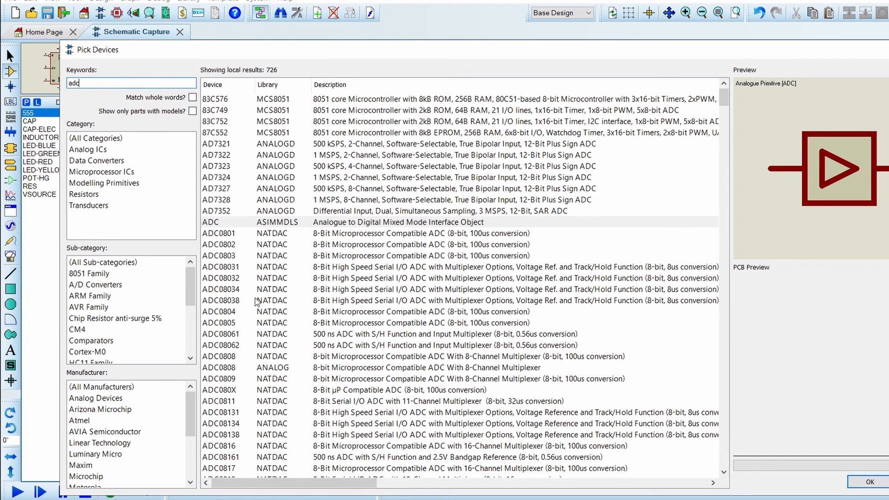
scroll(374, 269, down, 20)
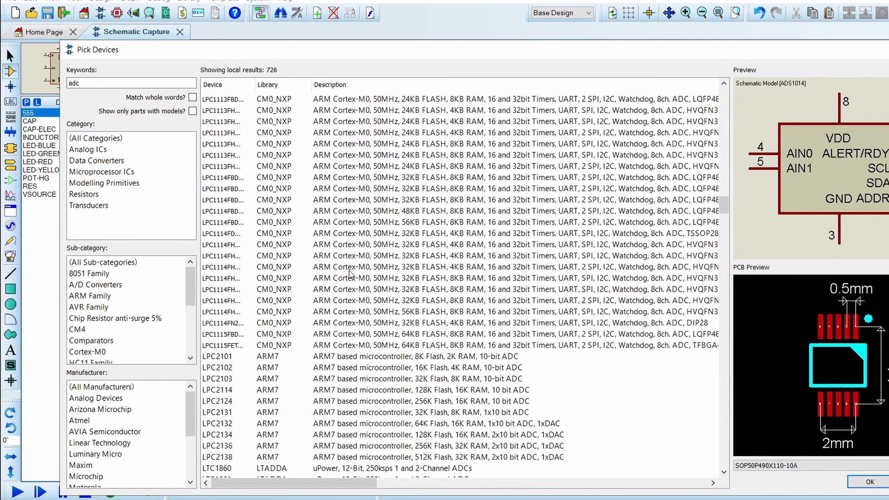
scroll(350, 273, down, 3)
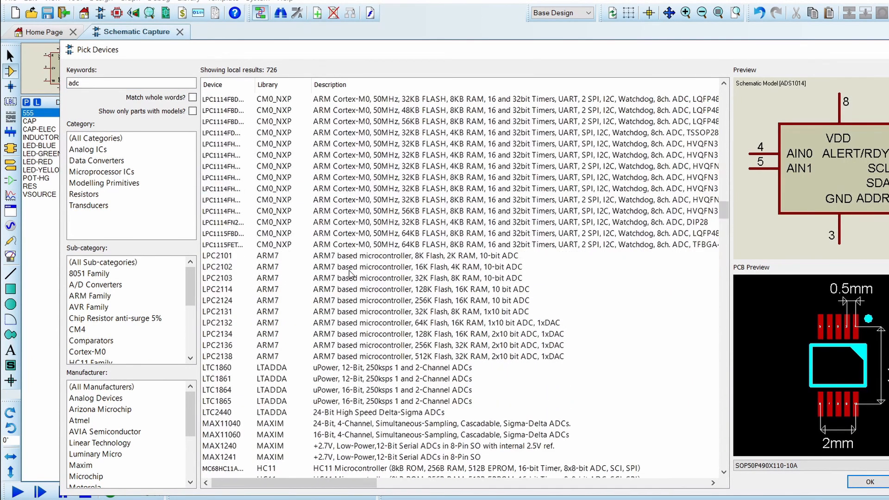
click(217, 291)
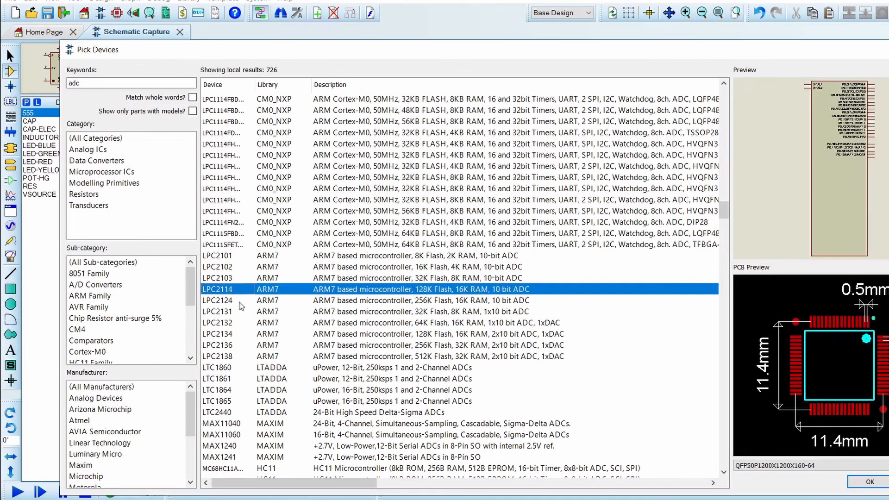
Step: Preview the LPC2124 and LPC2138 microcontrollers, and the MSP430G2444, MSP430G2432, MSP430G2352 and MSP430G2253, among the adc matches
click(239, 301)
click(234, 356)
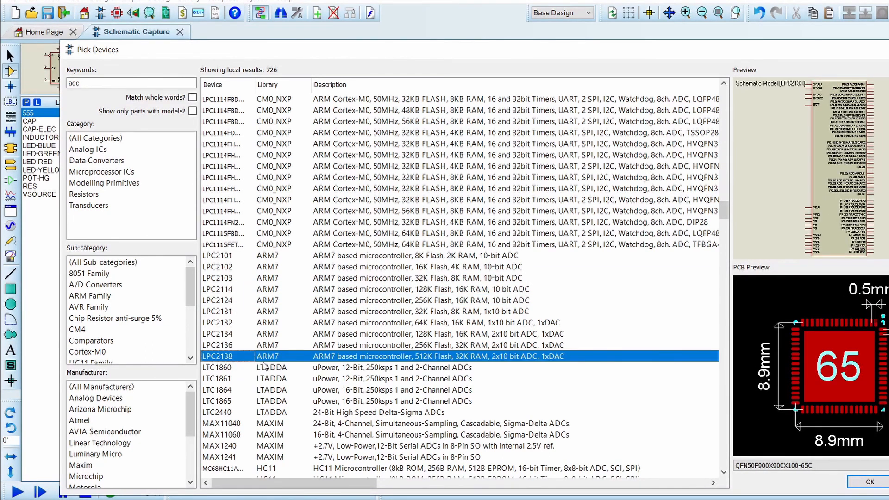
scroll(259, 366, down, 9)
scroll(264, 367, down, 11)
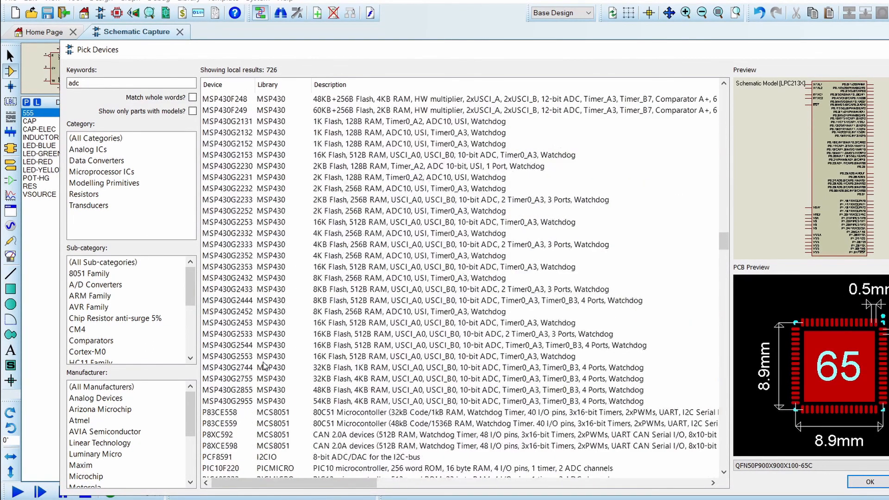
click(236, 303)
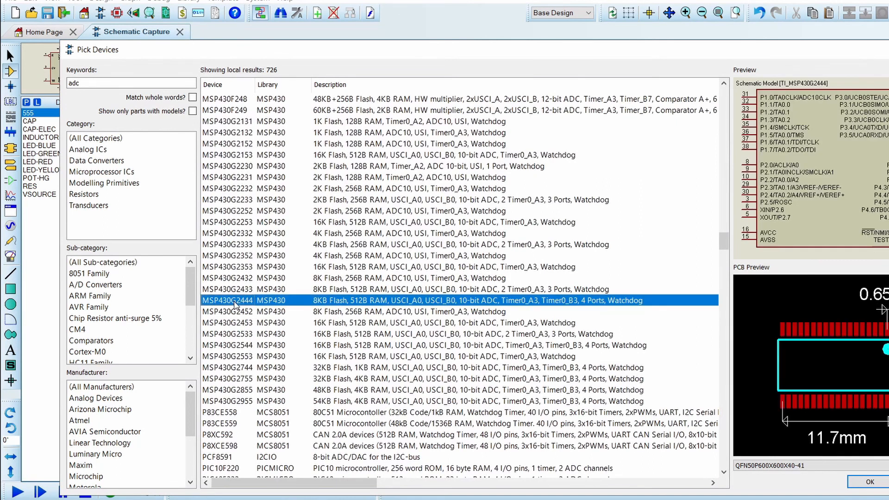
click(327, 279)
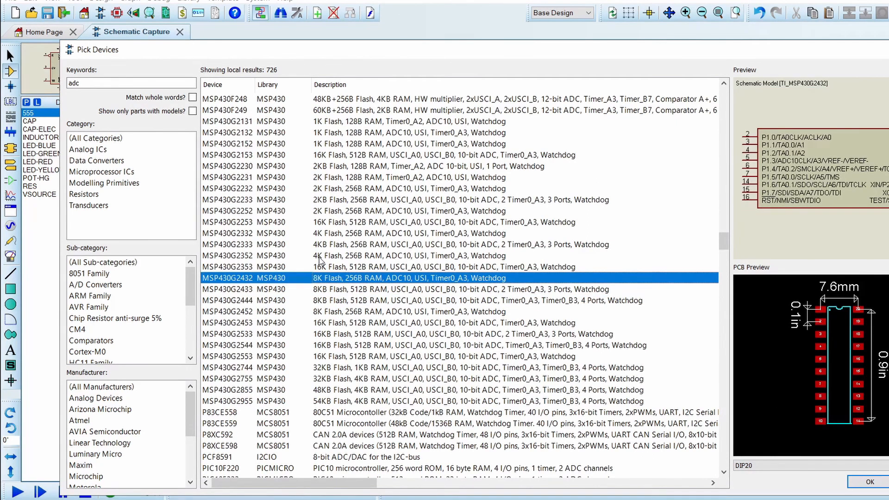
click(320, 259)
click(362, 224)
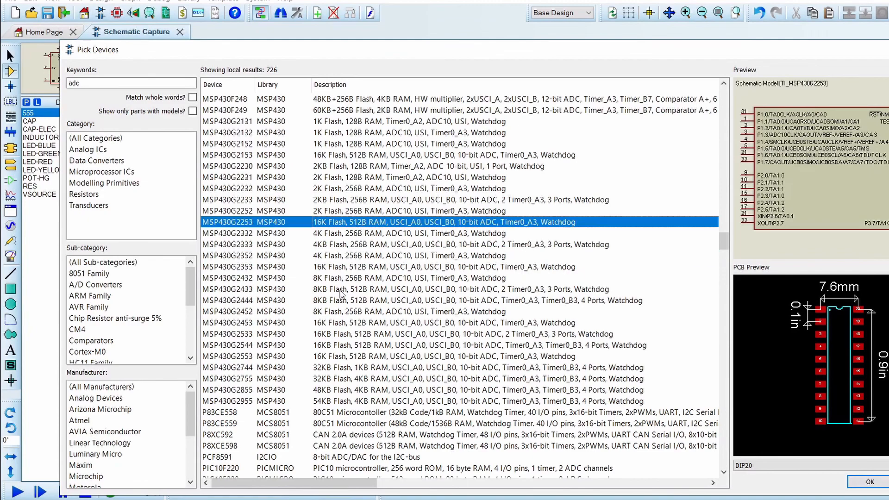
Step: Look through the remaining adc matches to the end of the list and preview the TMS320F28021PT processor
scroll(341, 294, down, 4)
scroll(341, 293, down, 3)
scroll(341, 294, down, 12)
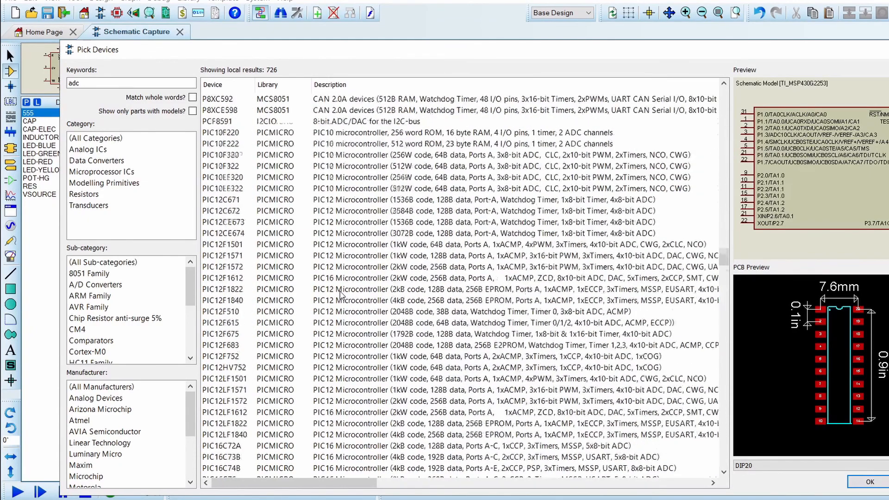
scroll(341, 294, down, 15)
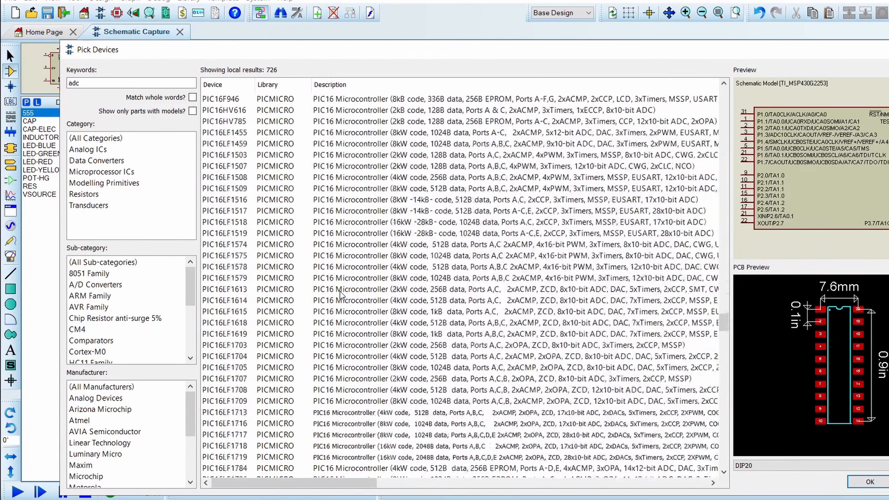
scroll(341, 294, down, 15)
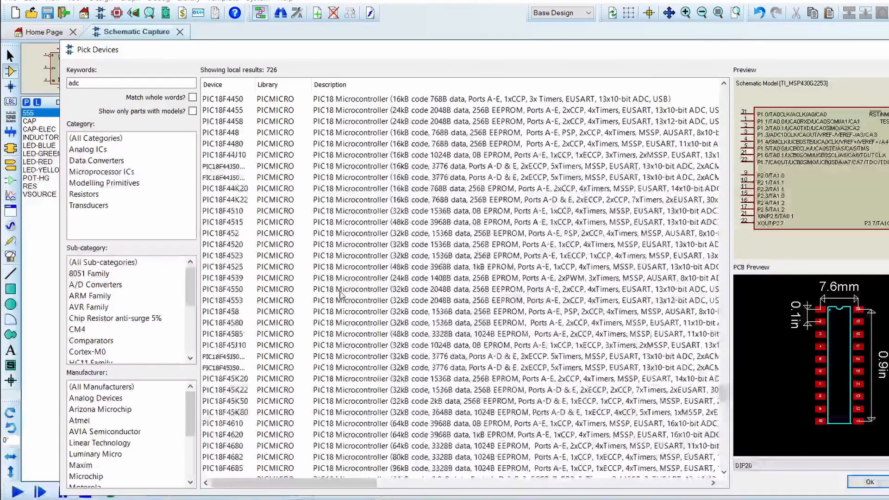
scroll(341, 294, down, 6)
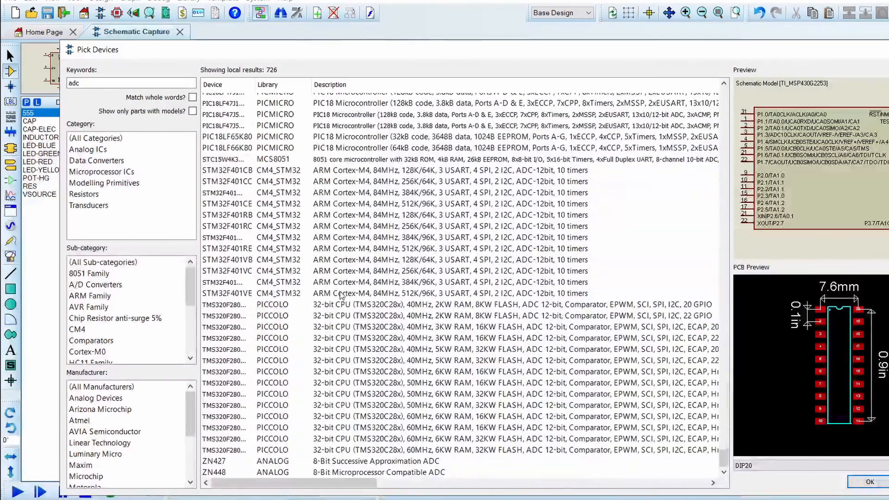
click(220, 365)
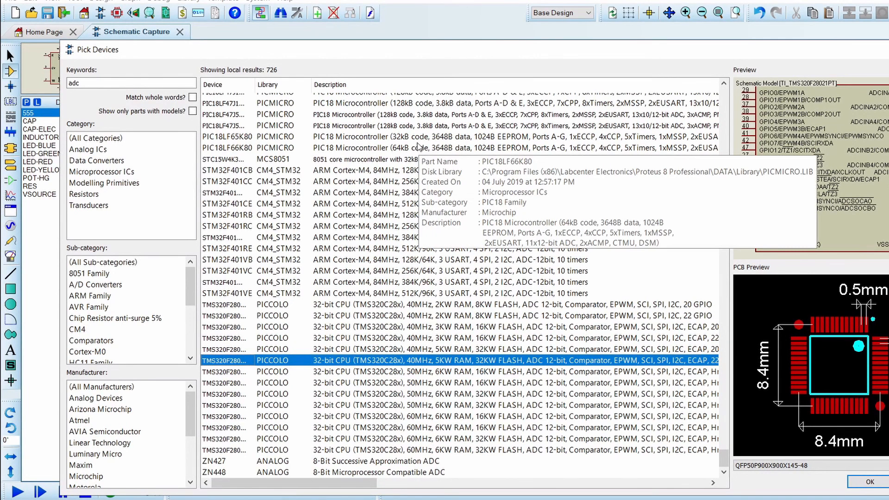
Step: Search the device library for dac and add the DAC part to the schematic's device list
double_click(93, 82)
text(da)
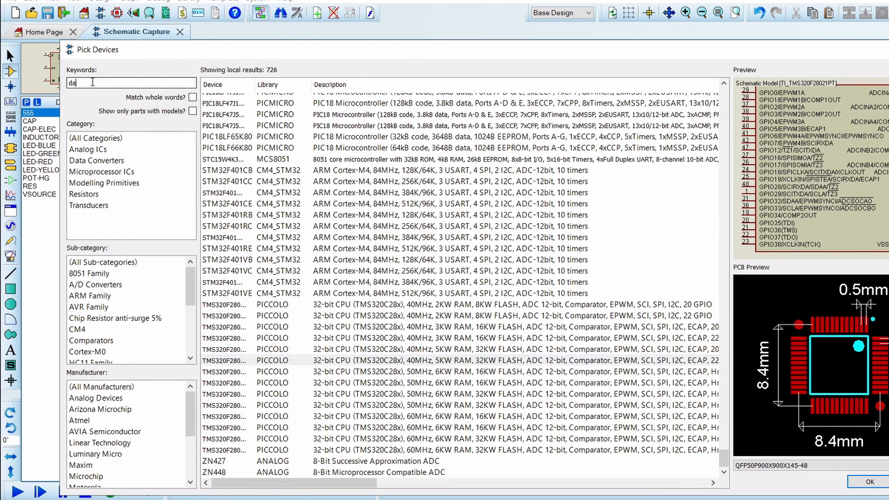
text(c)
key(Return)
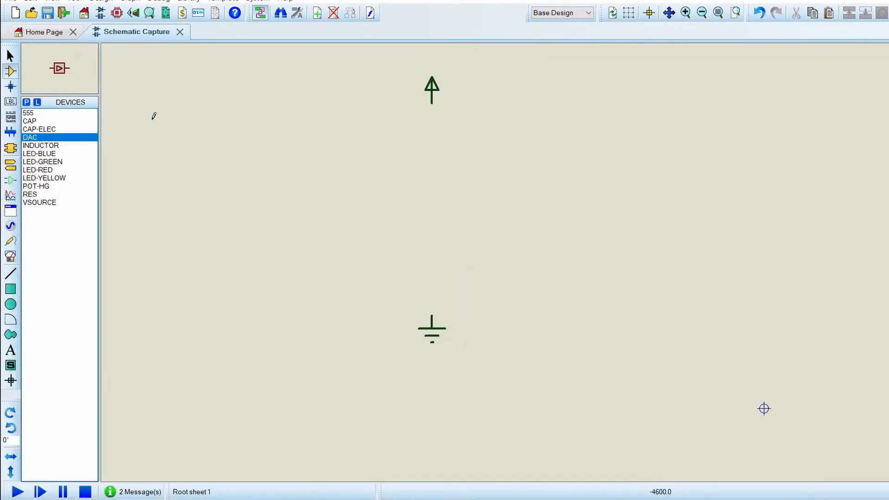